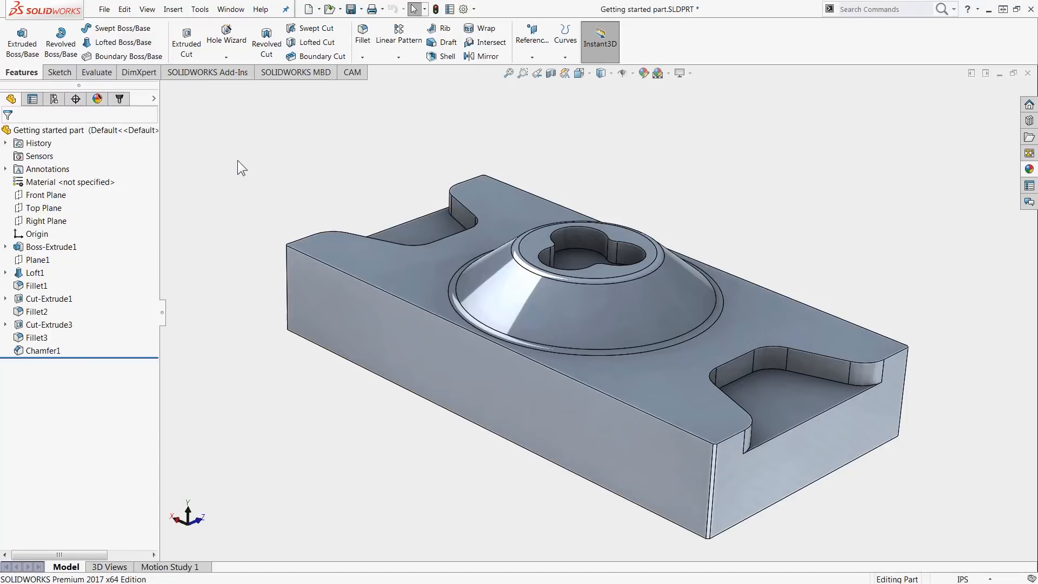
# Create a new CAM job for the part, keeping Milling as the job type
pyautogui.click(352, 72)
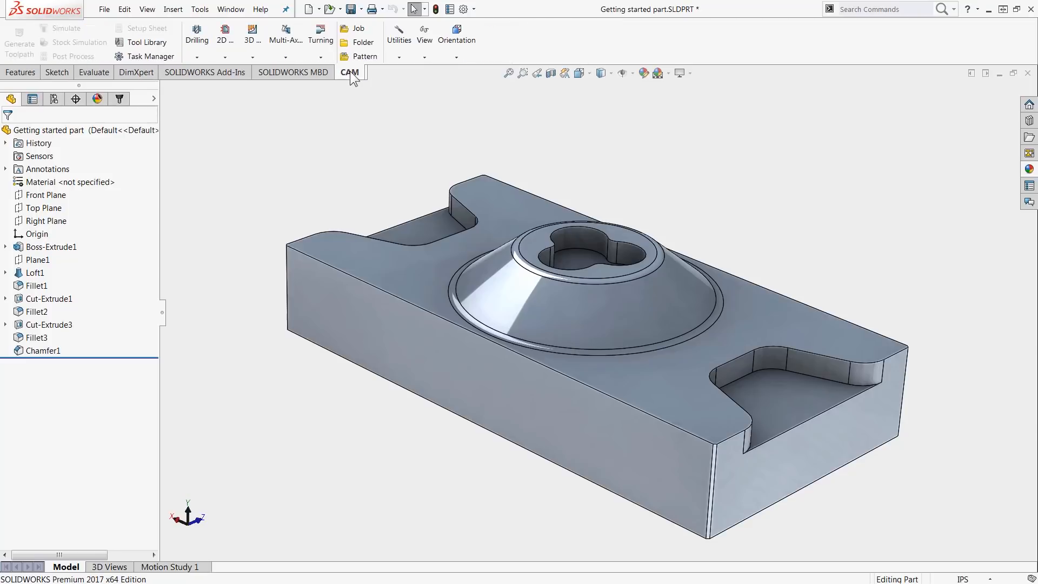
pyautogui.click(127, 100)
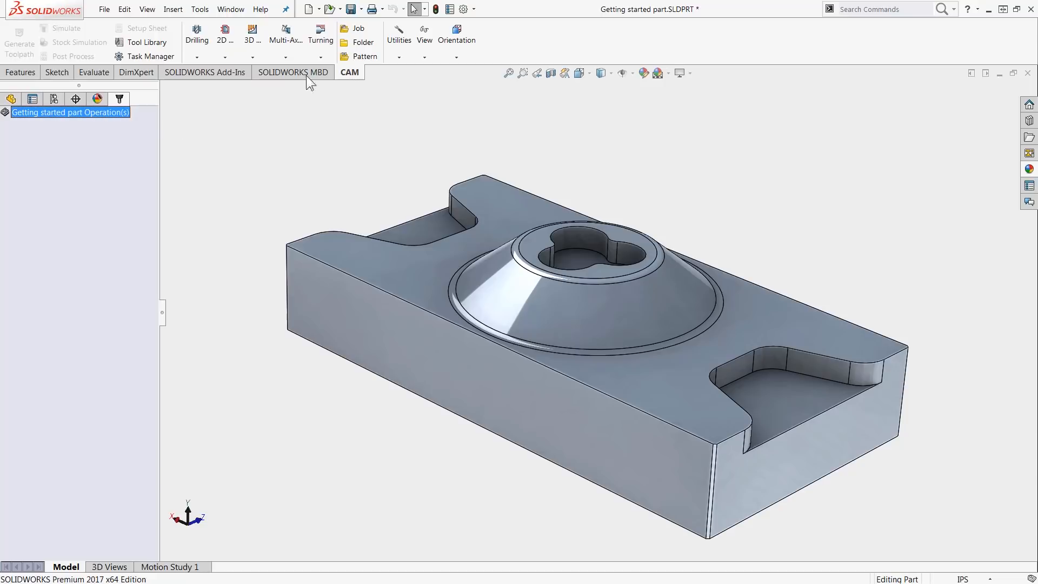
pyautogui.click(356, 34)
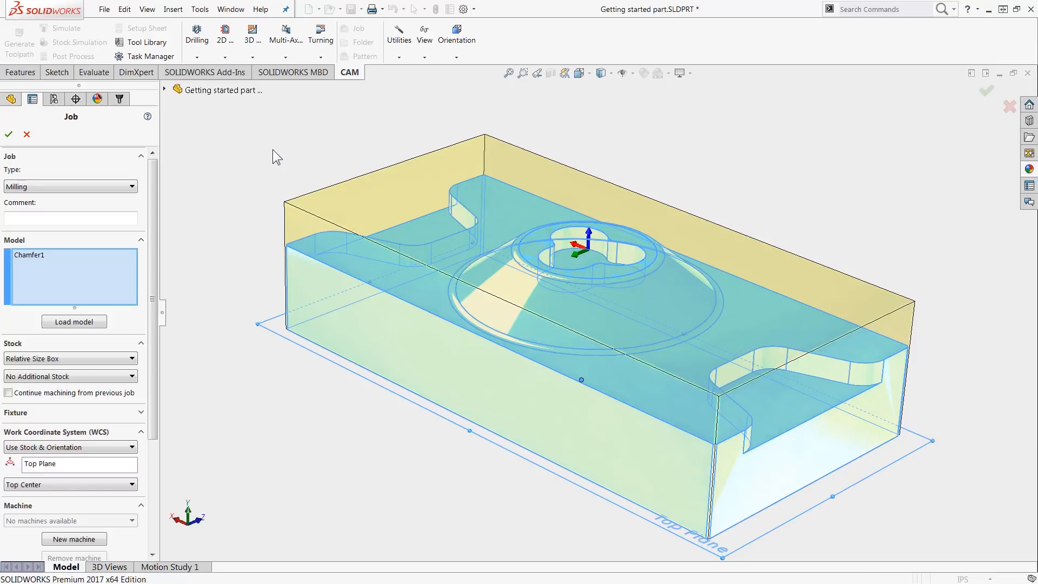
pyautogui.click(132, 186)
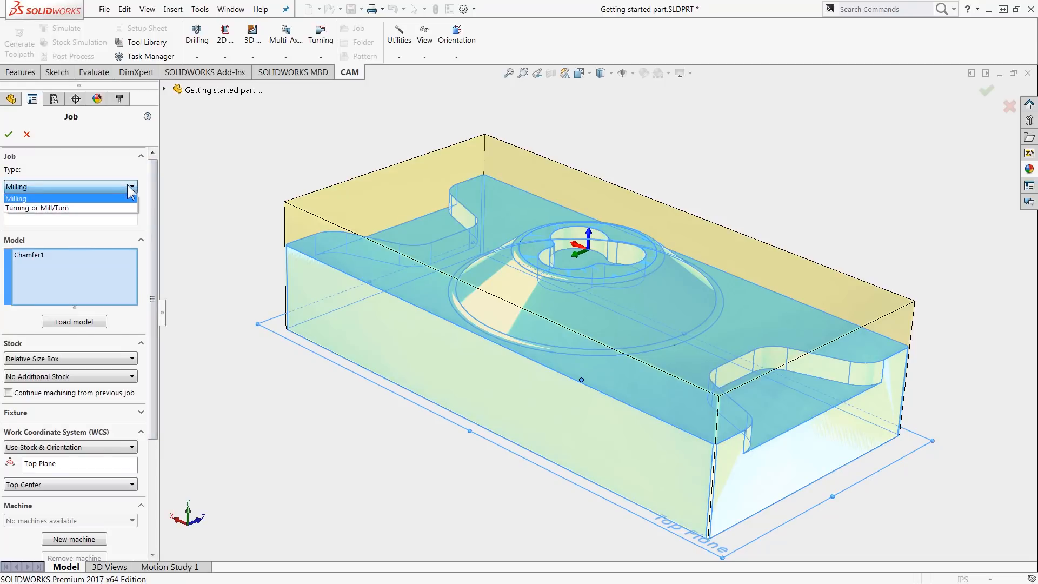
pyautogui.click(128, 185)
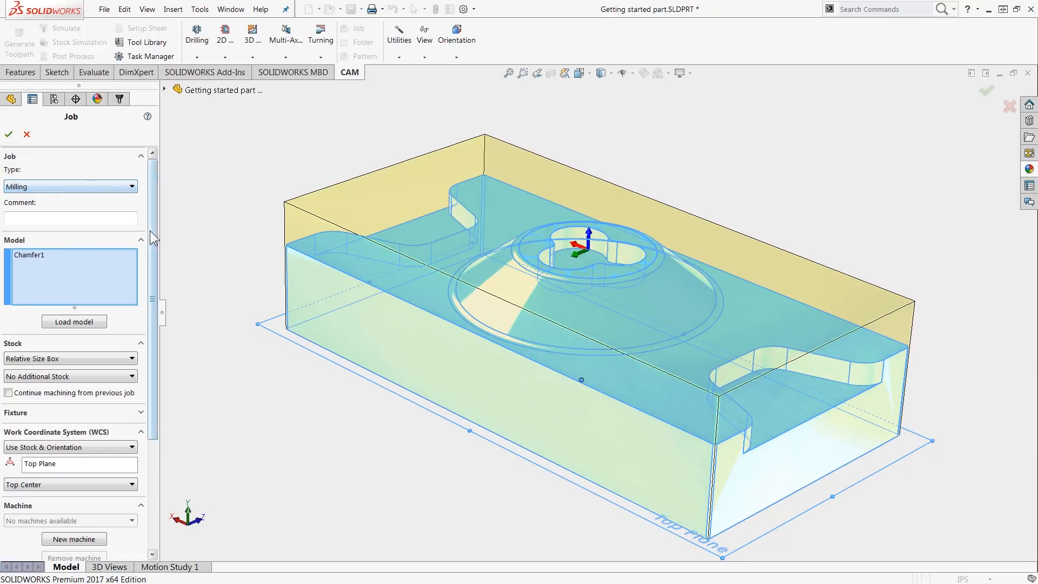
# Try the Fixed Size Box and From Solid stock types, and return the stock to Relative Size Box
pyautogui.moveTo(154, 239); pyautogui.dragTo(170, 320)
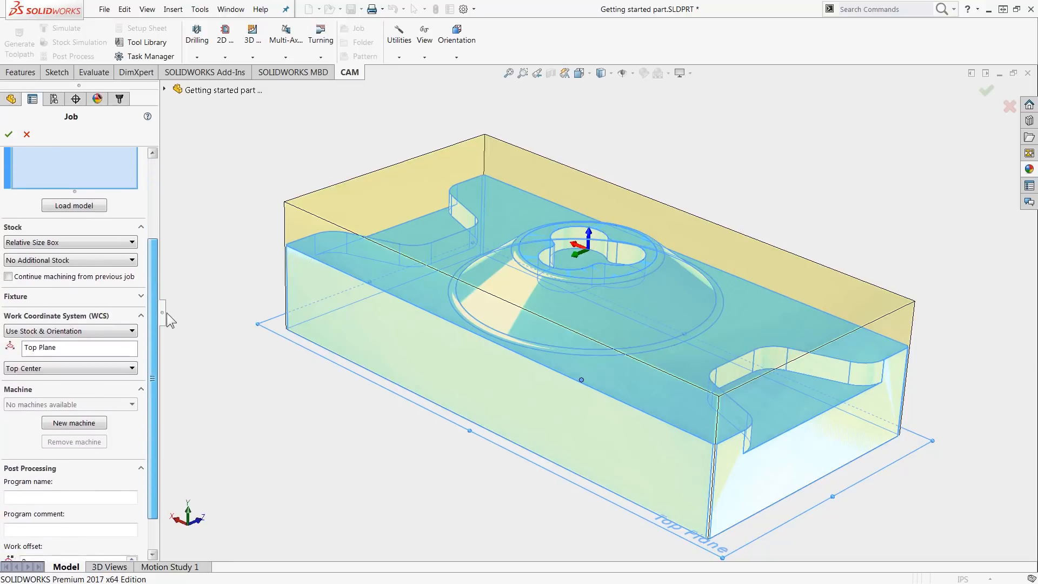
pyautogui.click(124, 242)
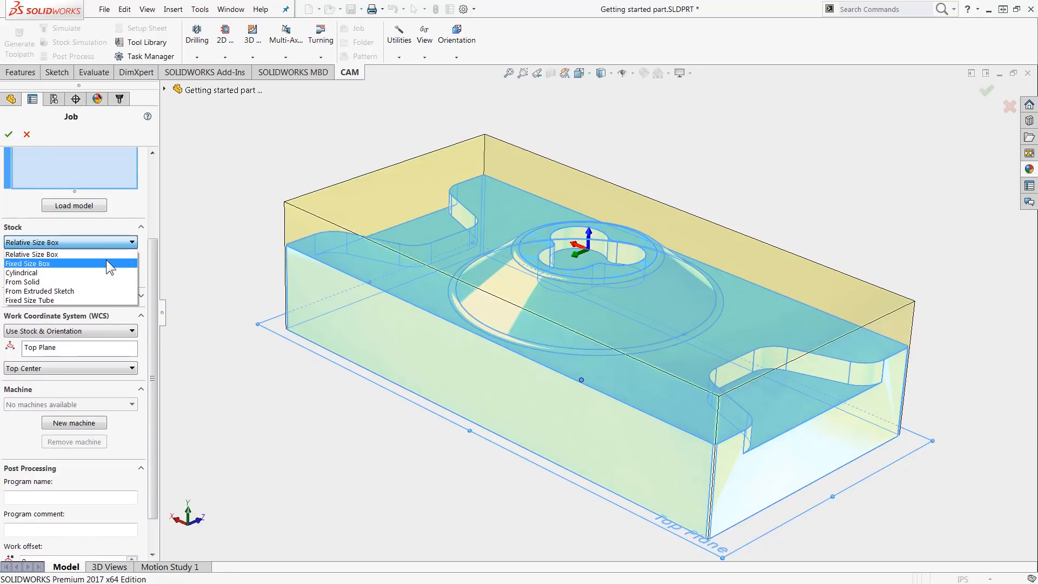
pyautogui.click(106, 264)
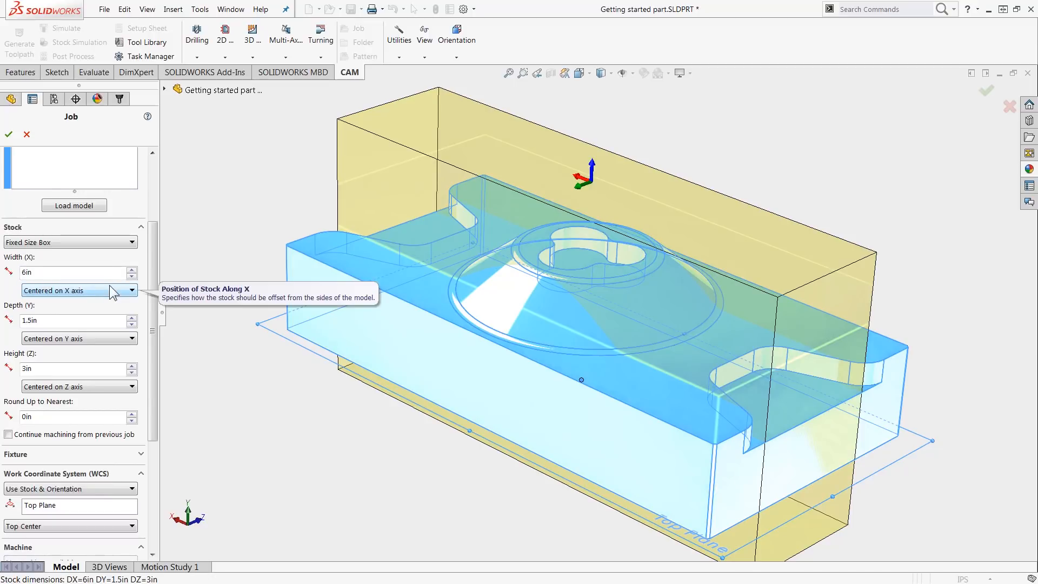
pyautogui.click(105, 242)
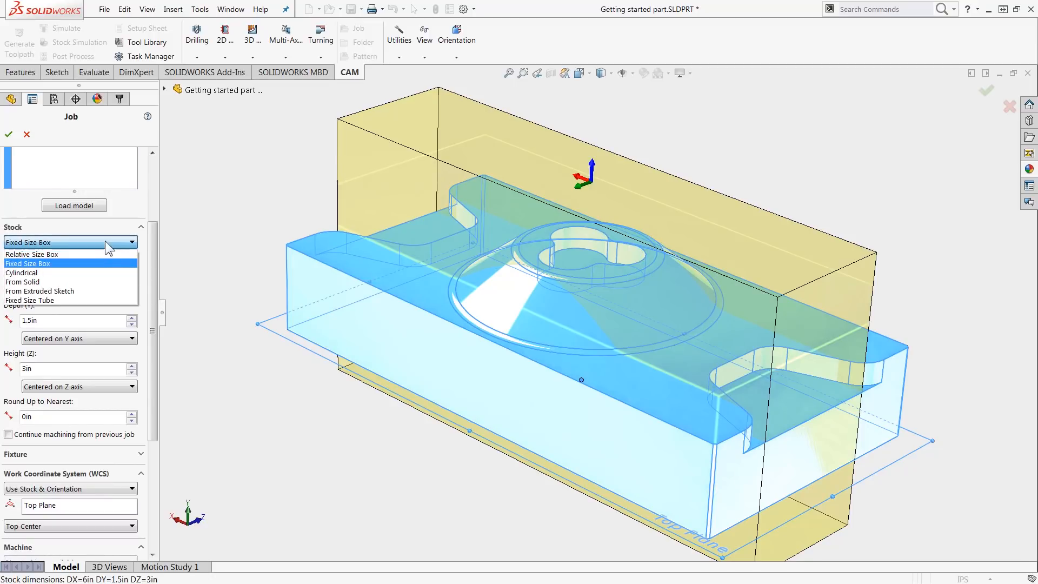
pyautogui.click(96, 279)
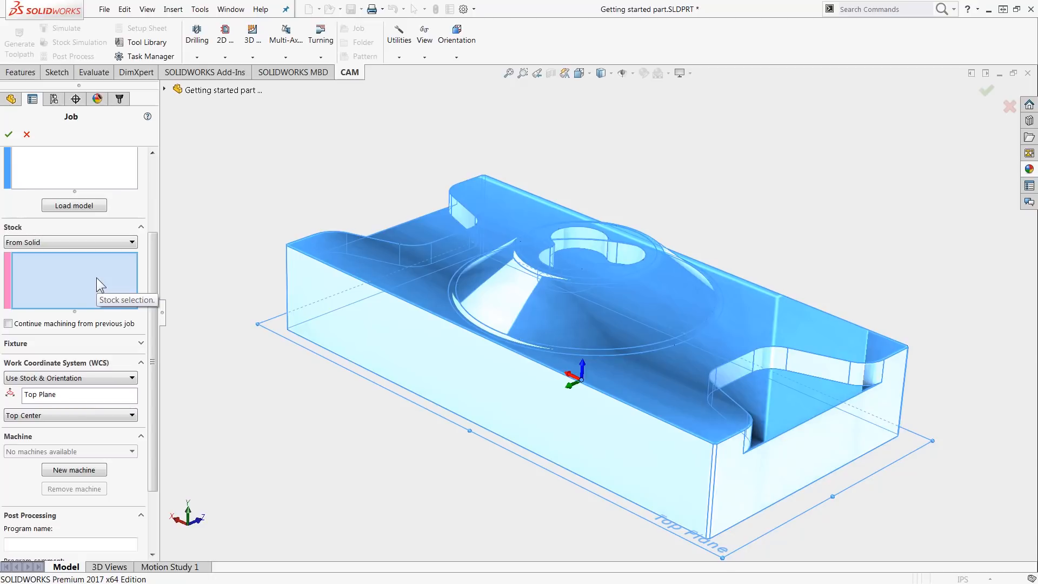
pyautogui.click(100, 241)
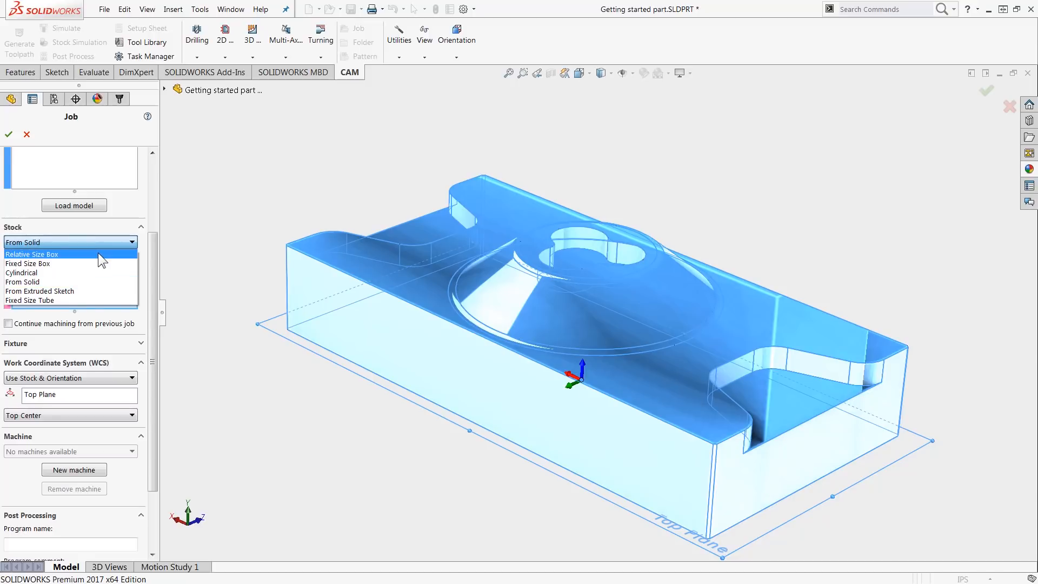
pyautogui.click(99, 253)
# Add stock to the sides and top-bottom, with a 0.1 in side offset and a 0.1 in top offset
pyautogui.click(100, 261)
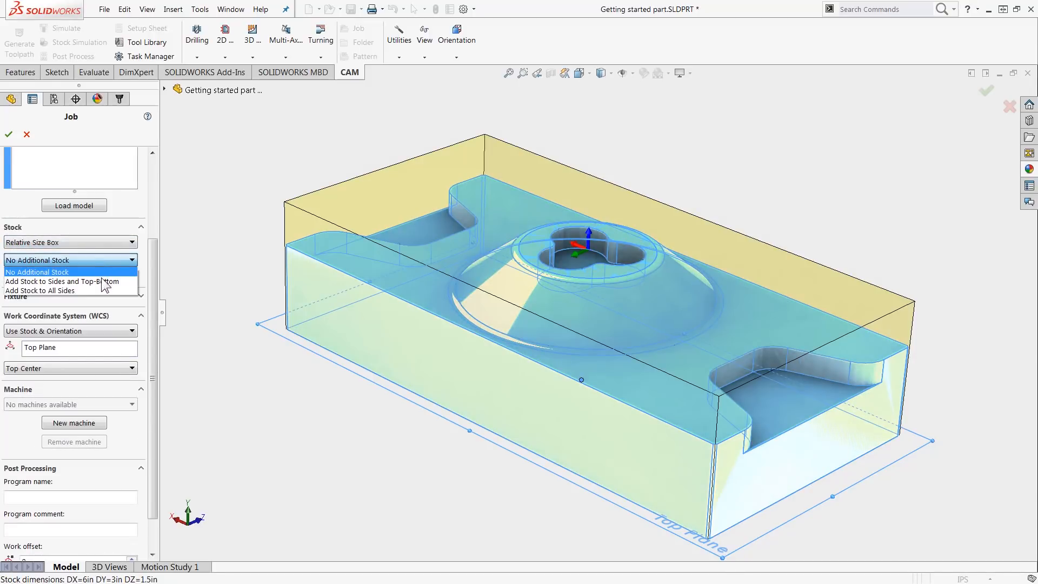
pyautogui.click(103, 281)
pyautogui.doubleClick(52, 292)
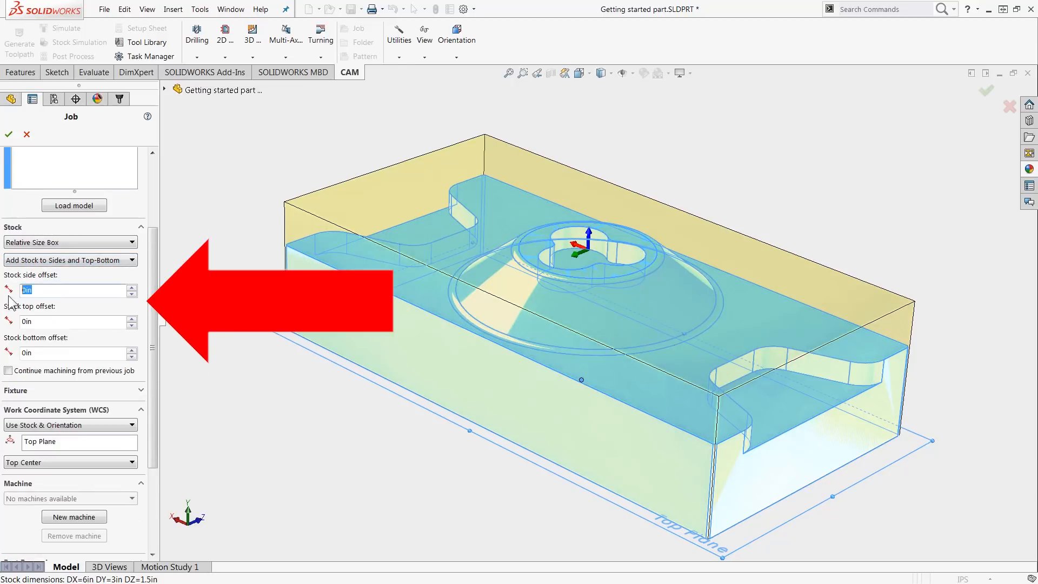
pyautogui.write('.1')
pyautogui.press('Tab')
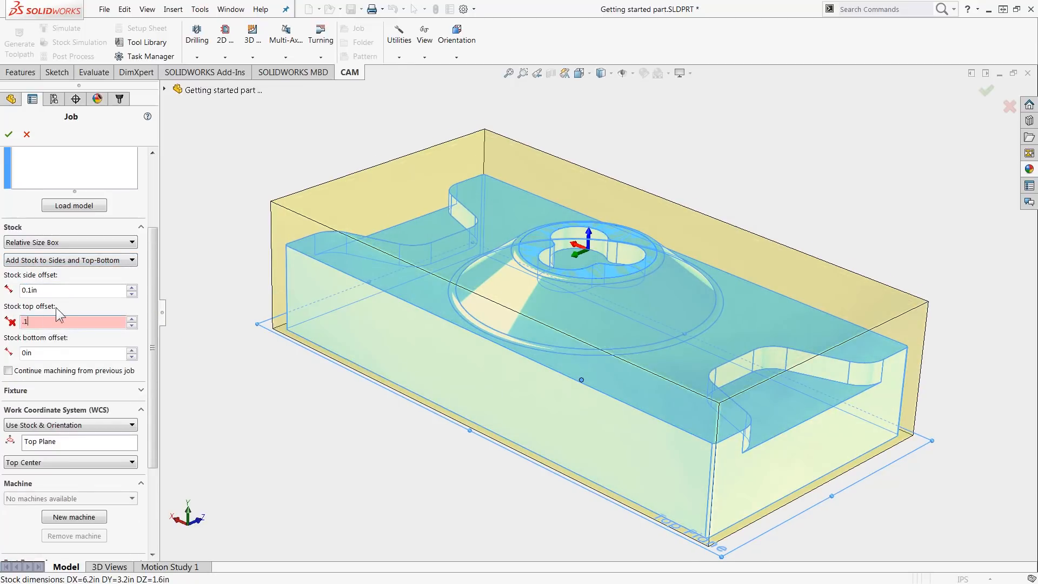
pyautogui.write('.1')
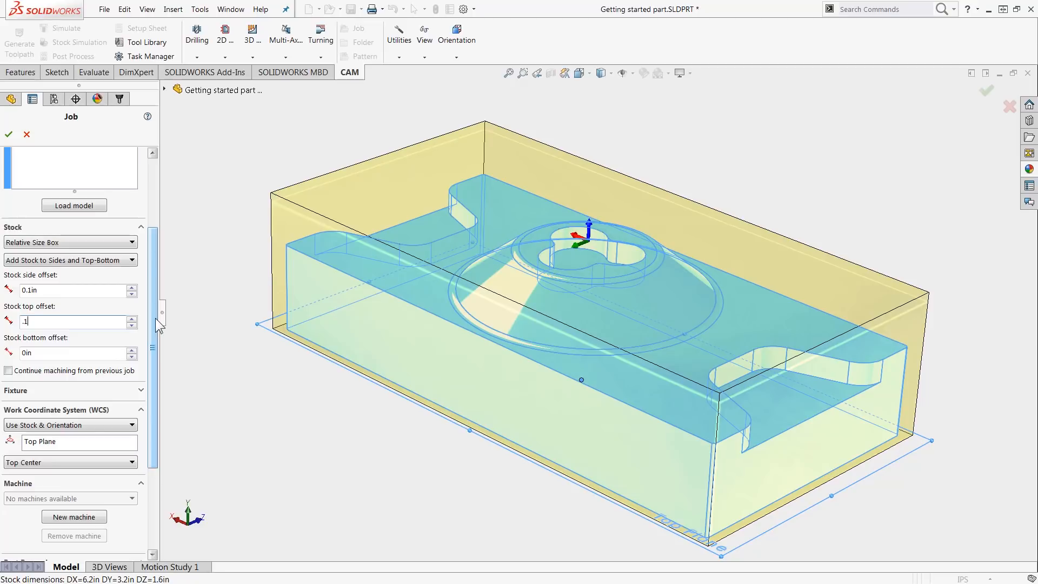
pyautogui.press('Return')
# Define the work coordinate system by Z-axis and X-axis, aligning X with the block's long upper front edge
pyautogui.scroll(-3, 156, 323)
pyautogui.scroll(-2, 165, 365)
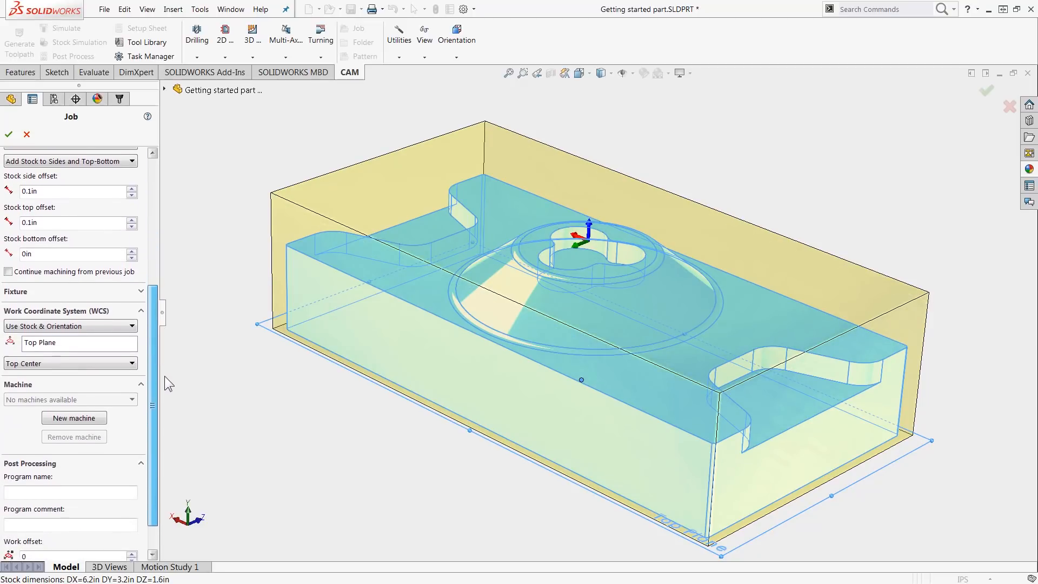
pyautogui.click(122, 325)
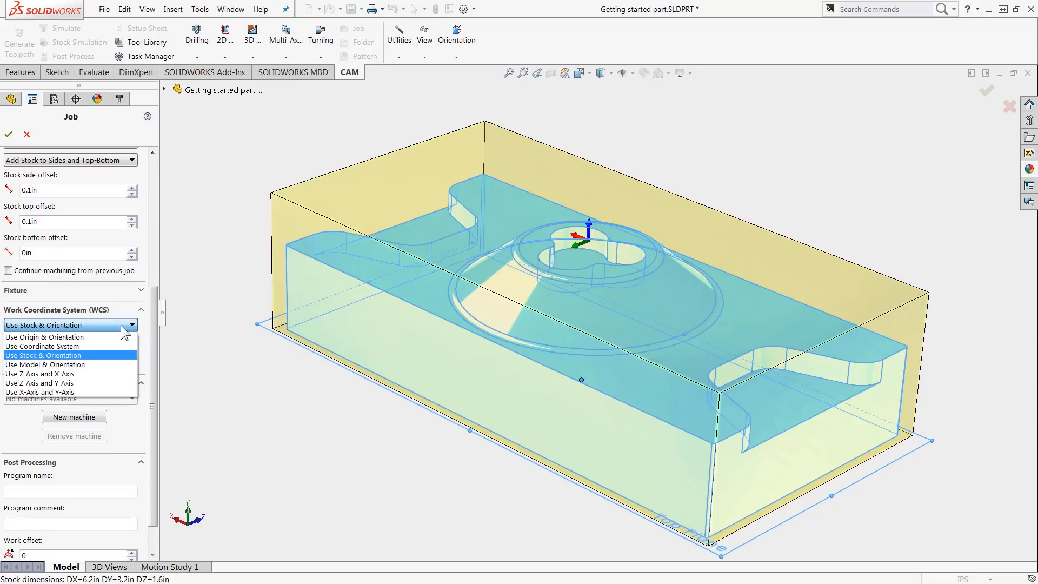
pyautogui.click(107, 374)
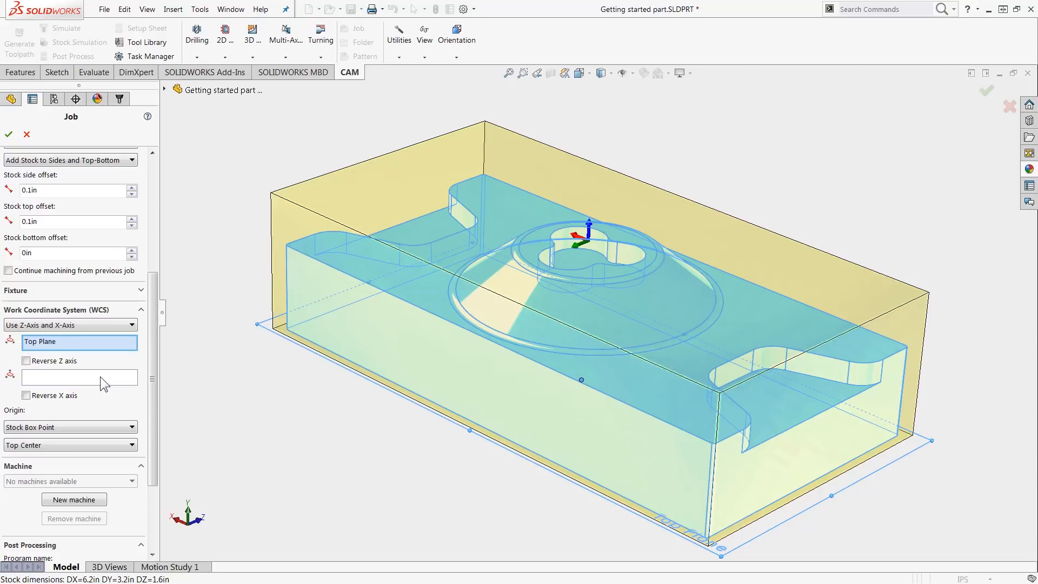
pyautogui.click(100, 377)
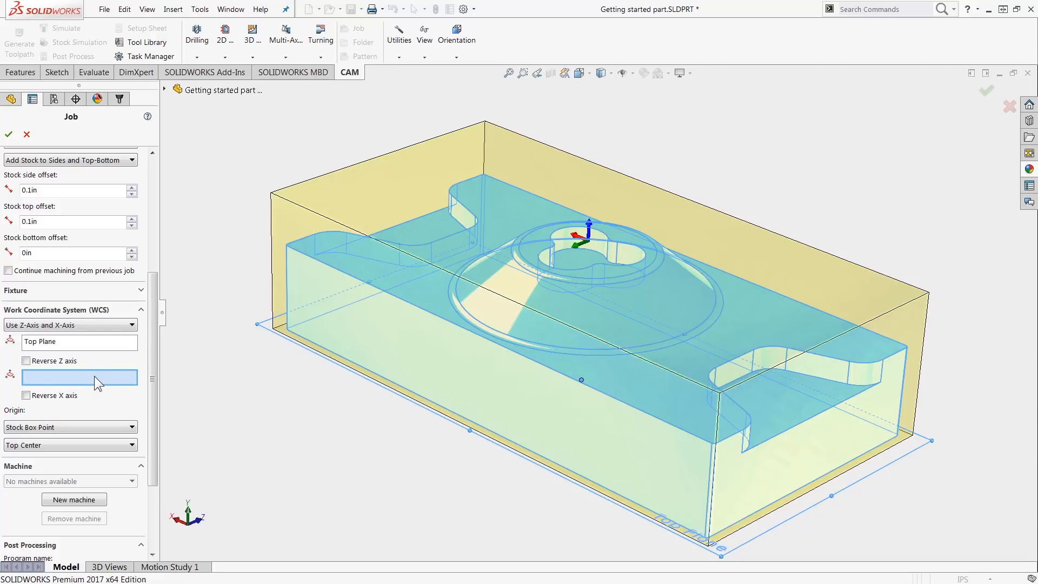
pyautogui.click(466, 361)
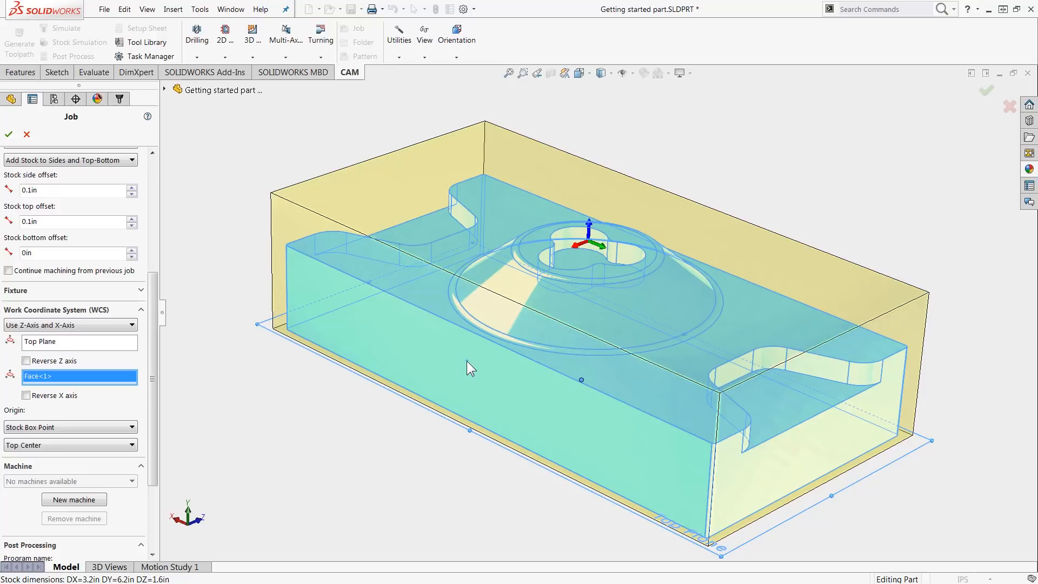
pyautogui.click(460, 327)
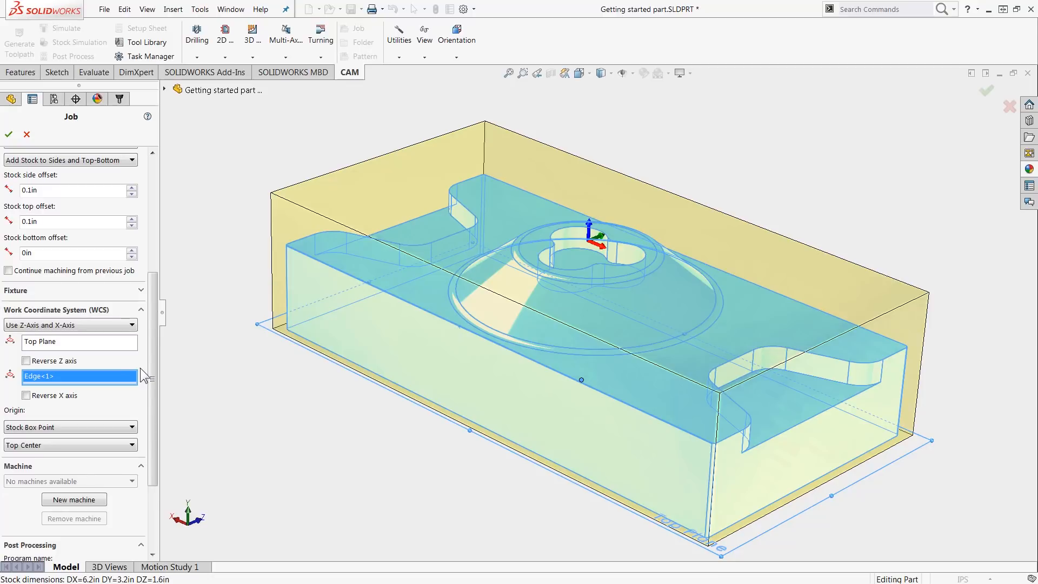
# Try Top Corner 1 and Top Corner 3 as the stock box origin, restore Top Center and accept the job
pyautogui.click(105, 446)
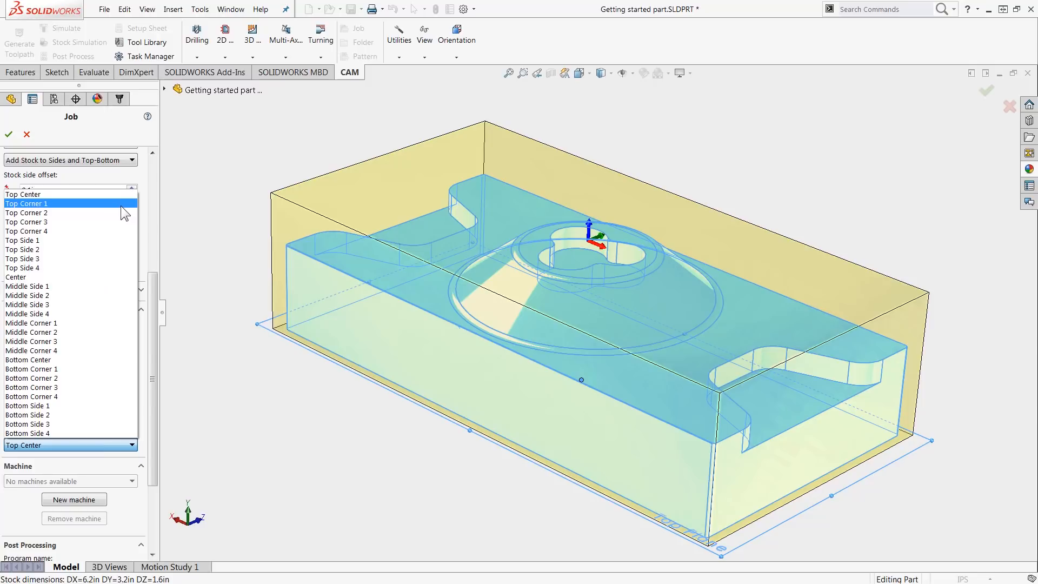
pyautogui.click(120, 203)
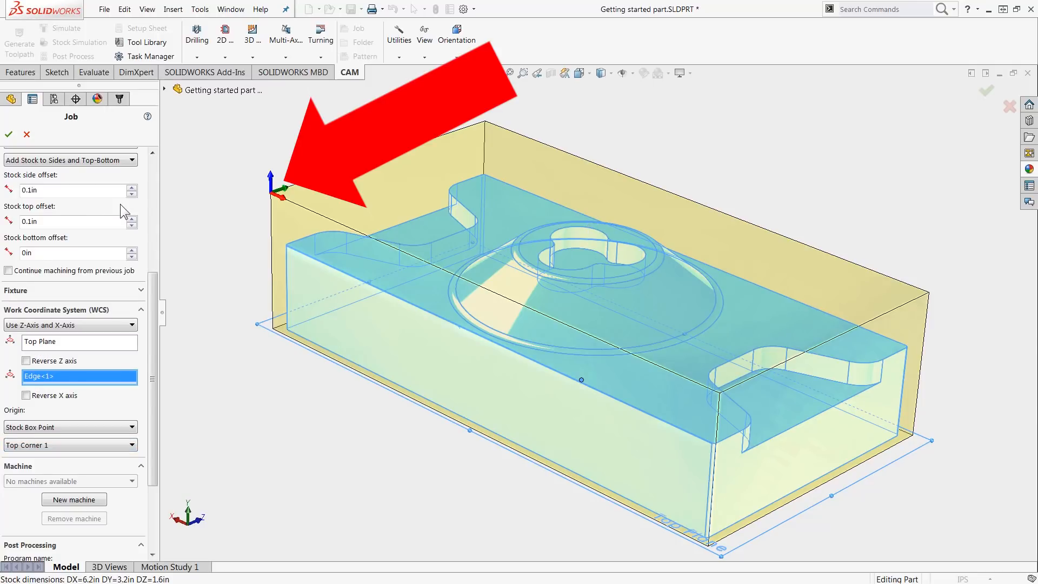
pyautogui.click(92, 443)
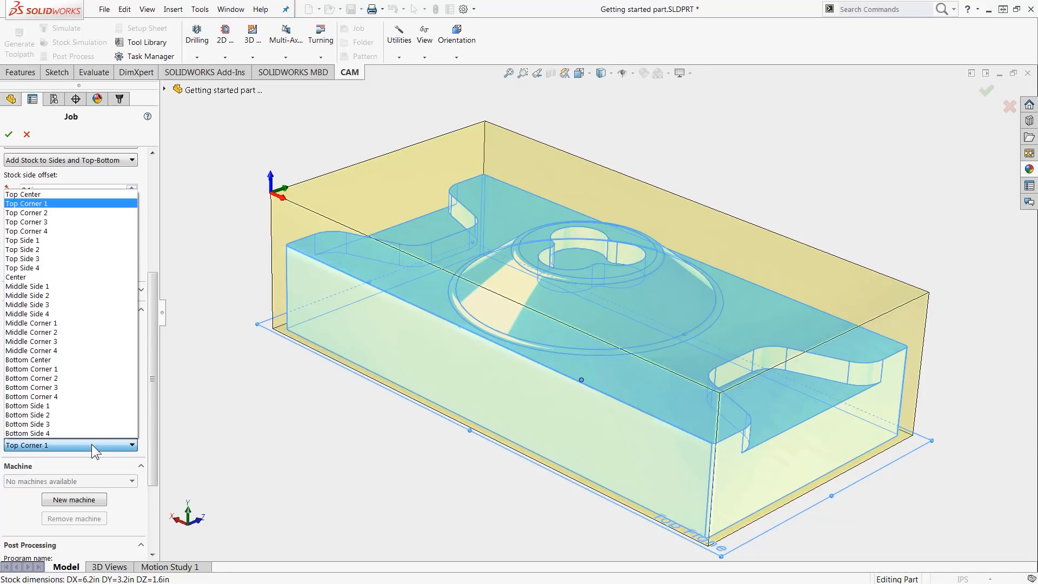
pyautogui.click(115, 222)
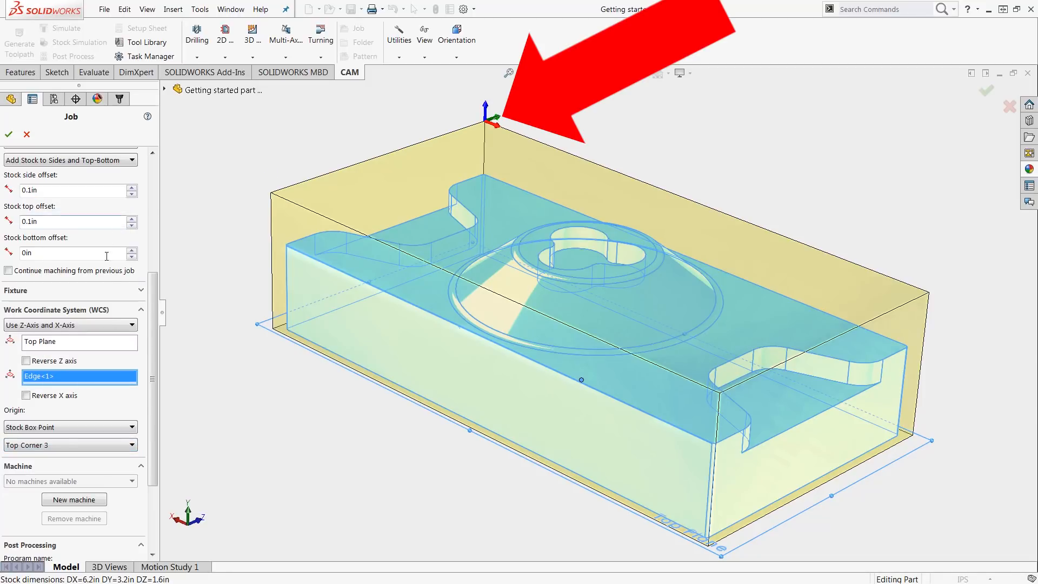
pyautogui.click(74, 445)
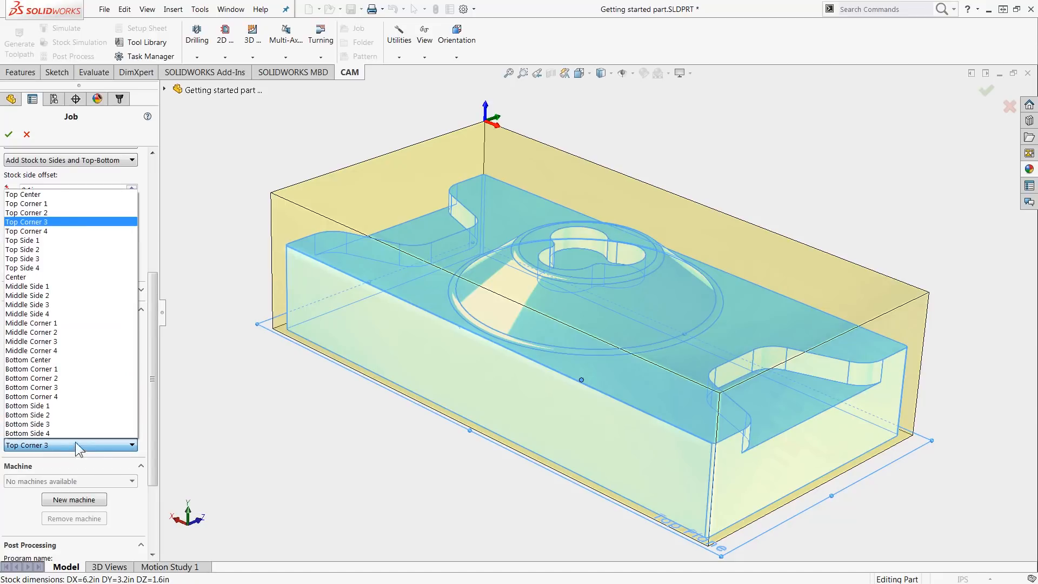
pyautogui.click(96, 194)
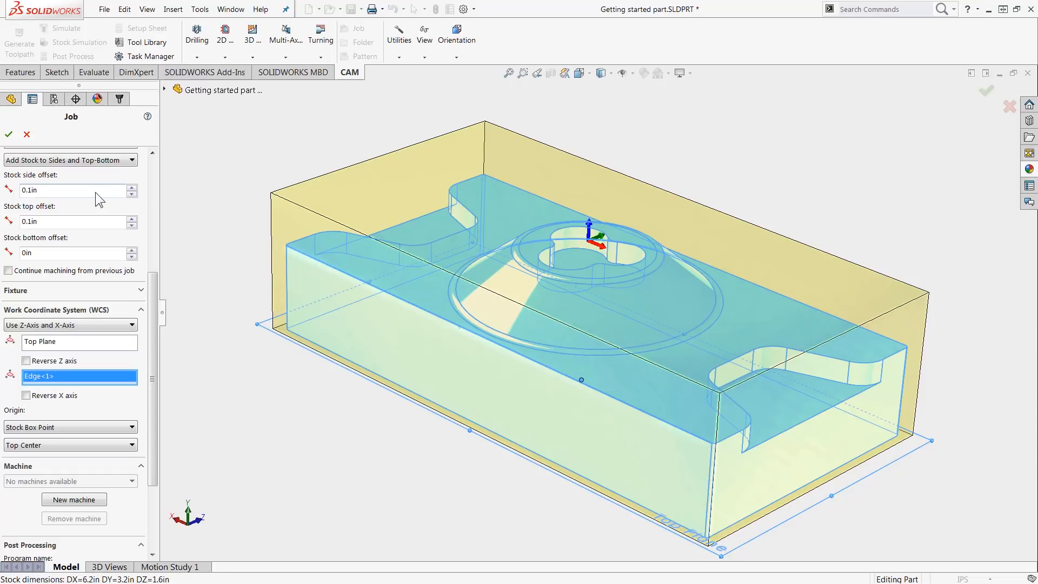
pyautogui.click(6, 140)
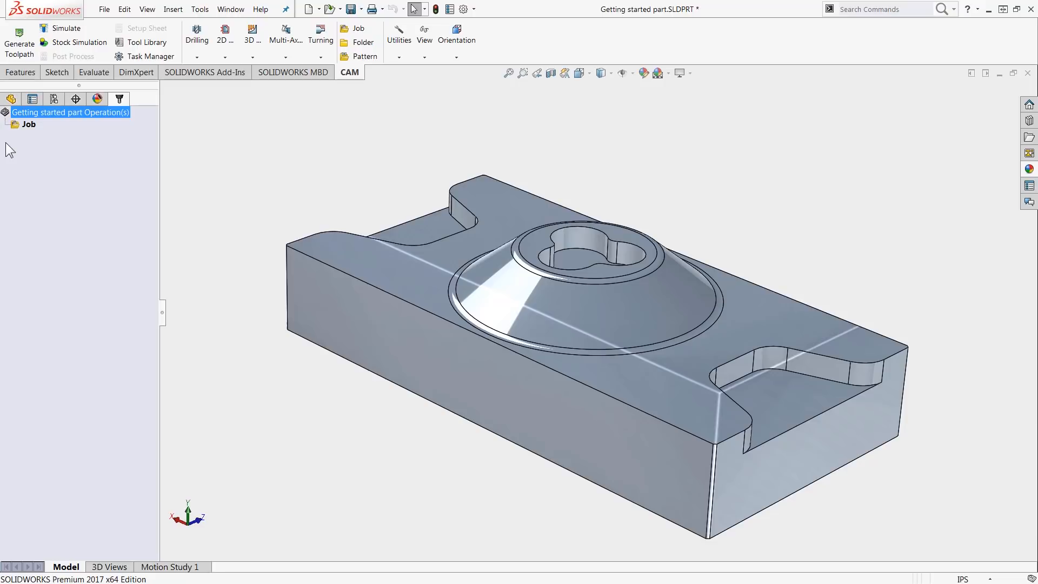
# Start a 2D Face operation and assign it the #3 Ø1/2" flat mill from the Tutorial (Inch) library
pyautogui.click(233, 59)
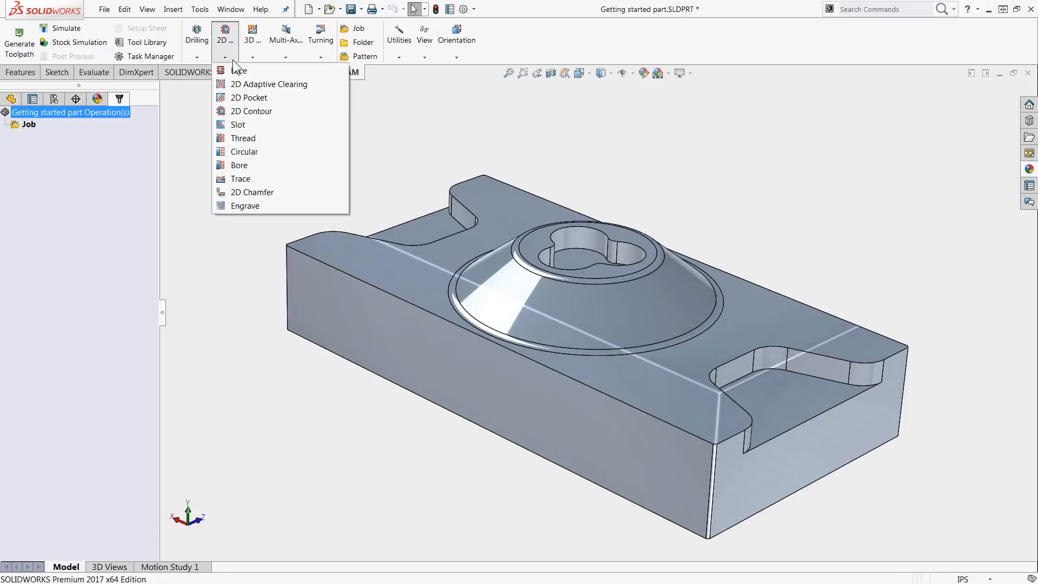
pyautogui.click(307, 71)
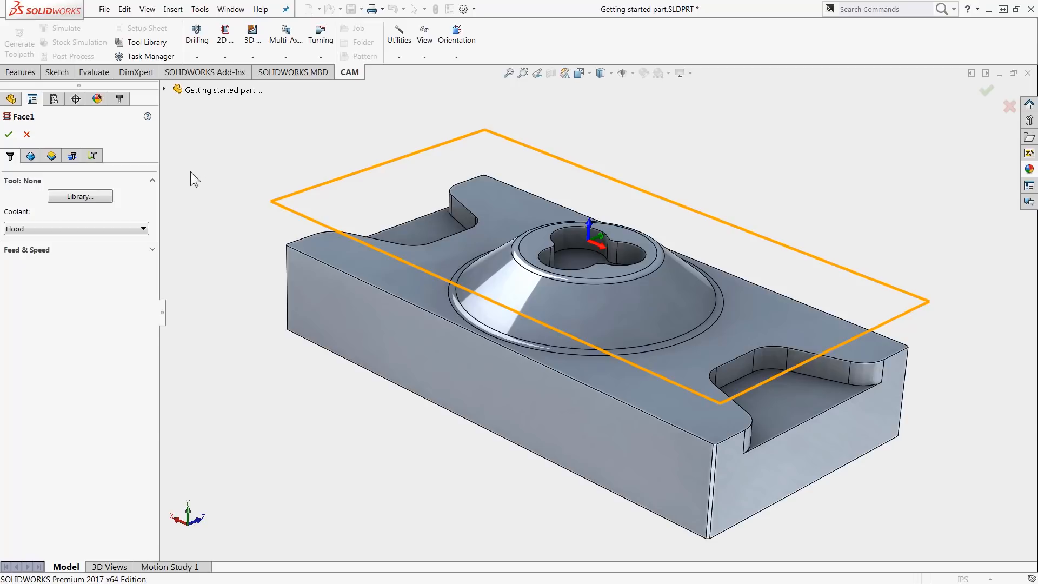
pyautogui.click(106, 199)
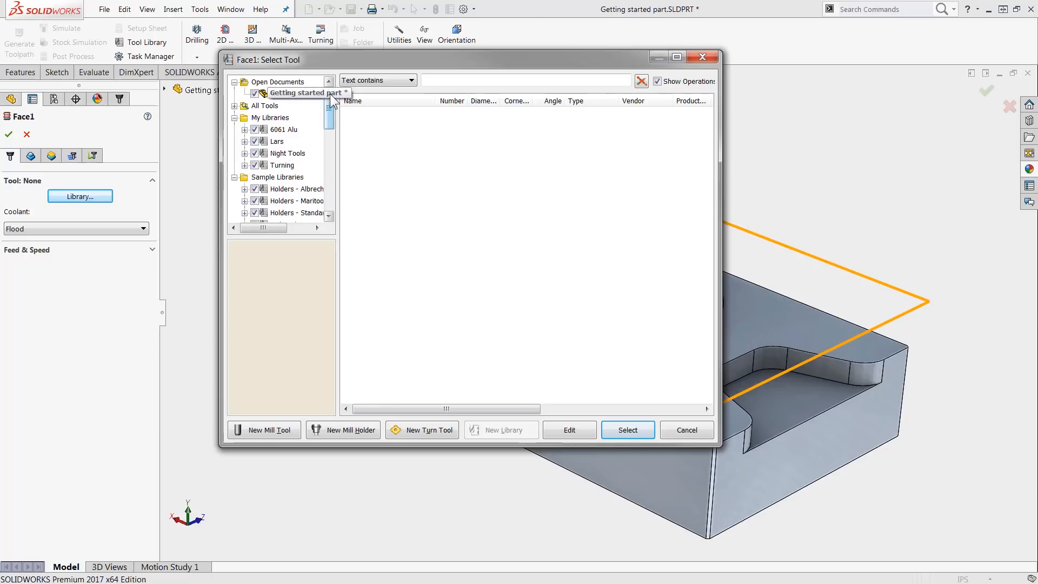
pyautogui.moveTo(330, 93); pyautogui.dragTo(331, 179)
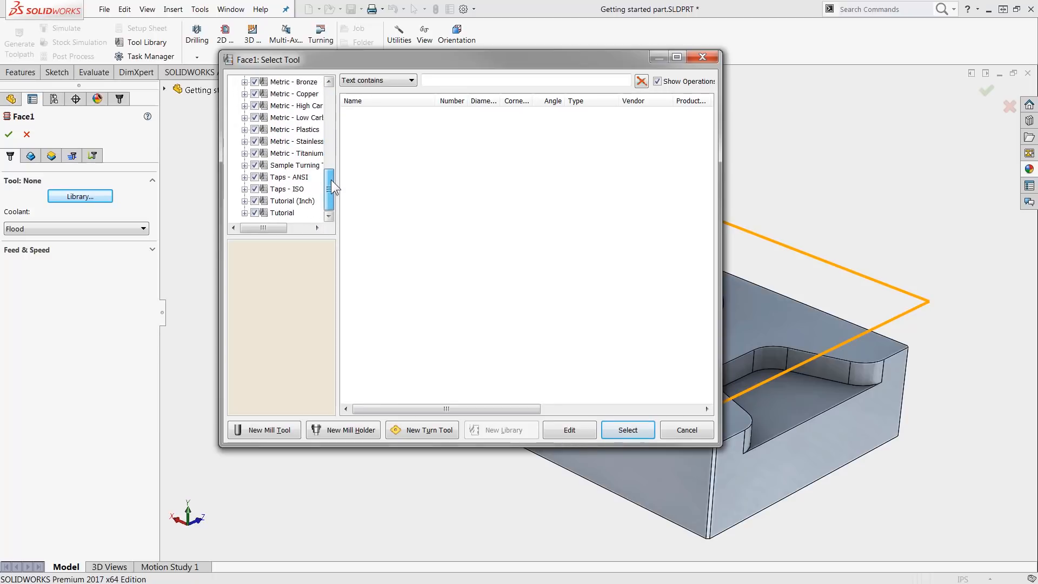
pyautogui.click(292, 202)
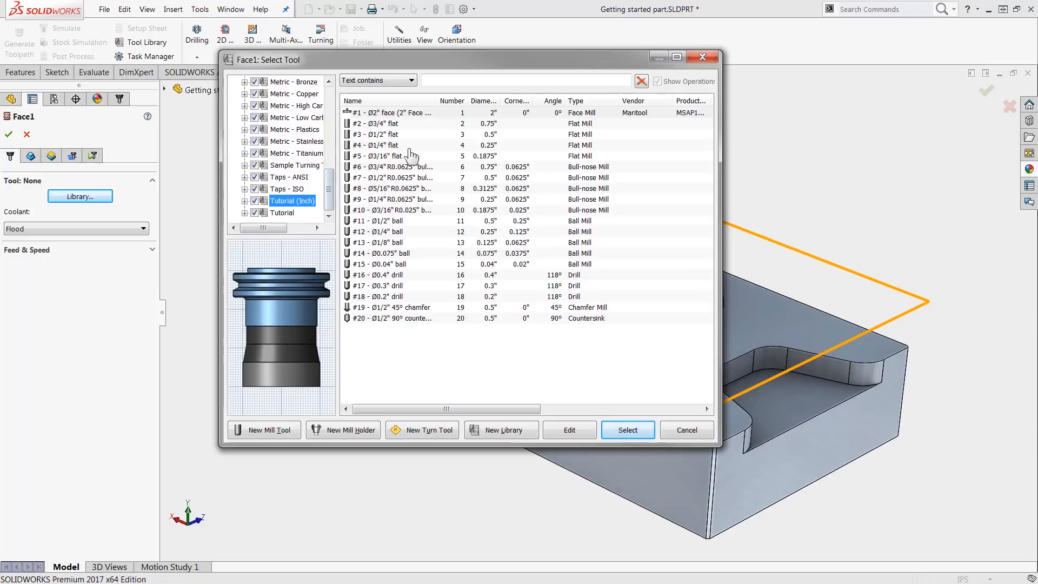
pyautogui.click(425, 136)
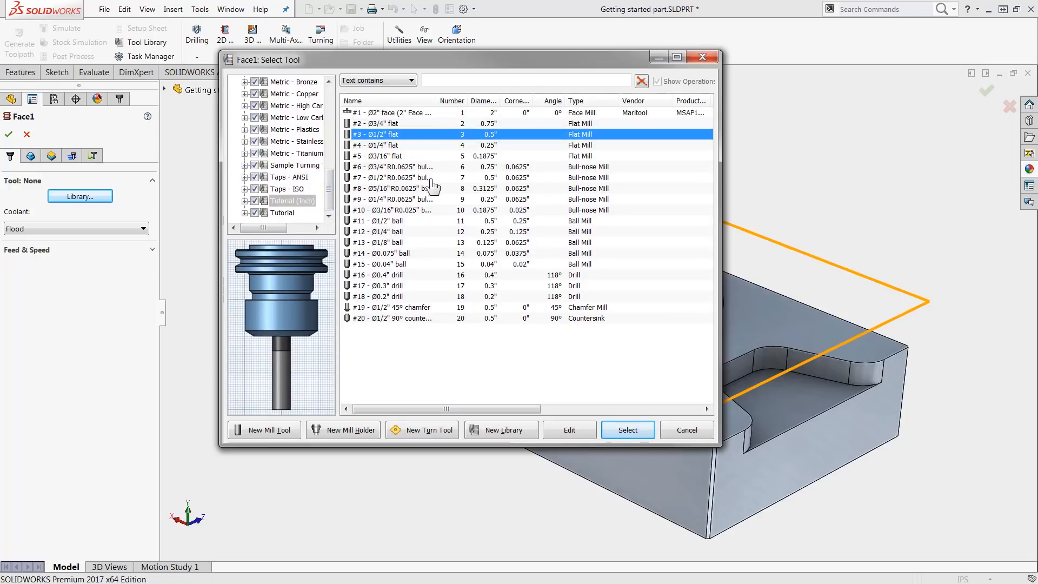
pyautogui.click(627, 430)
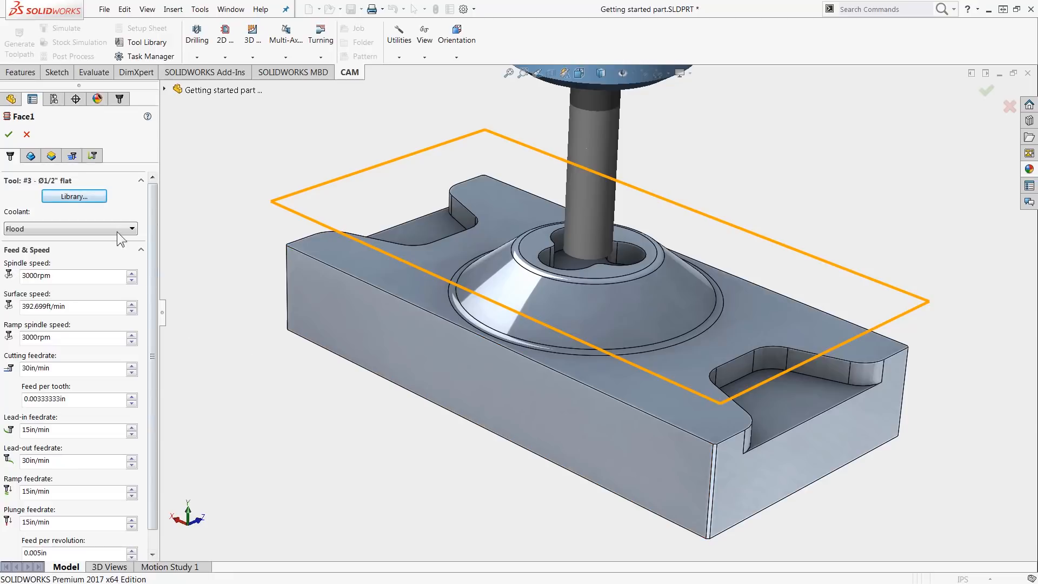
# Keep the default stock contour geometry for the Face operation and accept it to generate the facing toolpath
pyautogui.click(31, 156)
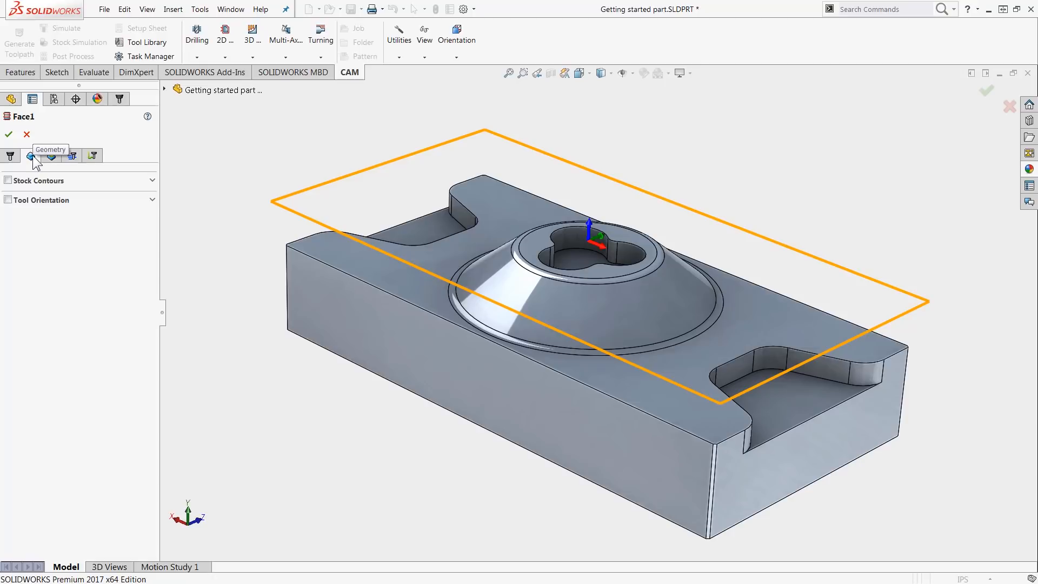
pyautogui.click(8, 134)
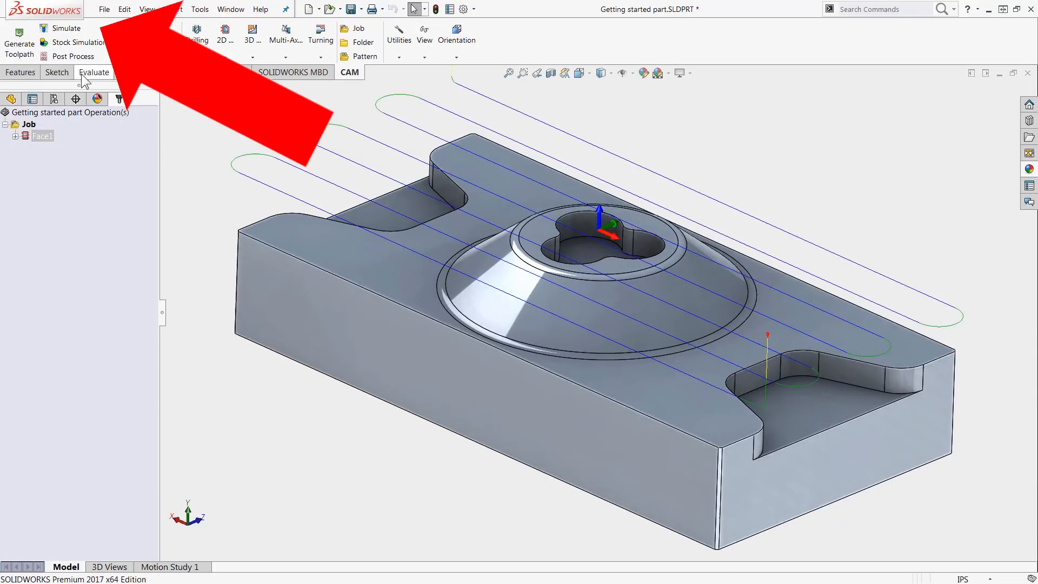
# Simulate the facing toolpath at an increased playback speed and close the simulation
pyautogui.click(58, 31)
pyautogui.click(9, 171)
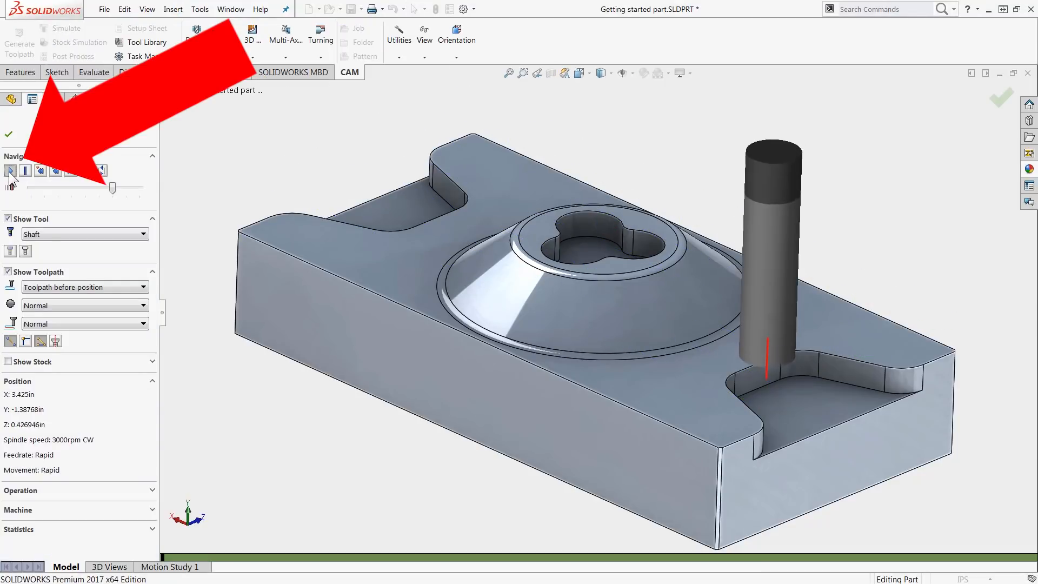
pyautogui.moveTo(114, 188); pyautogui.dragTo(132, 188)
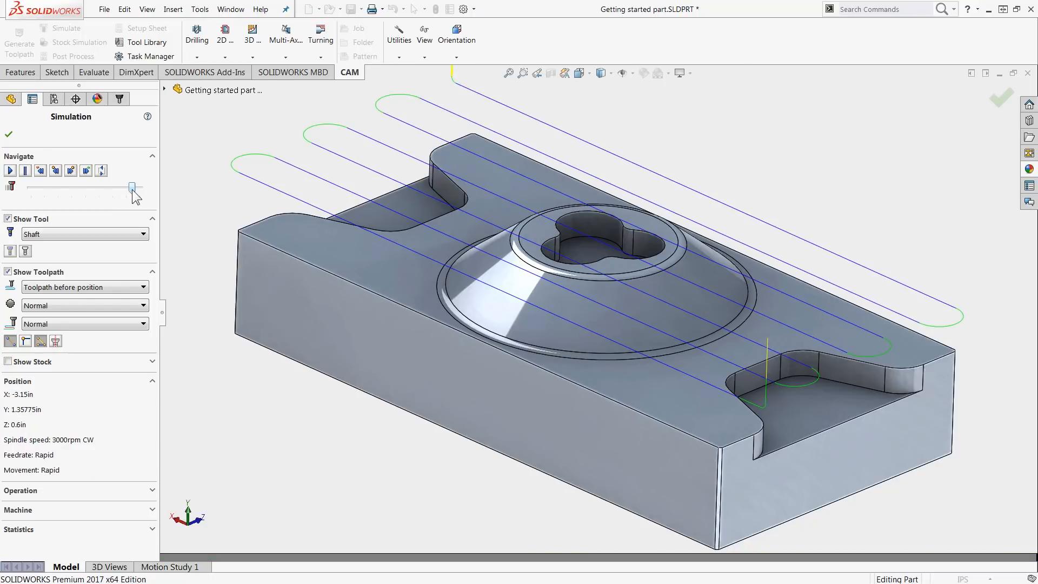
pyautogui.click(9, 134)
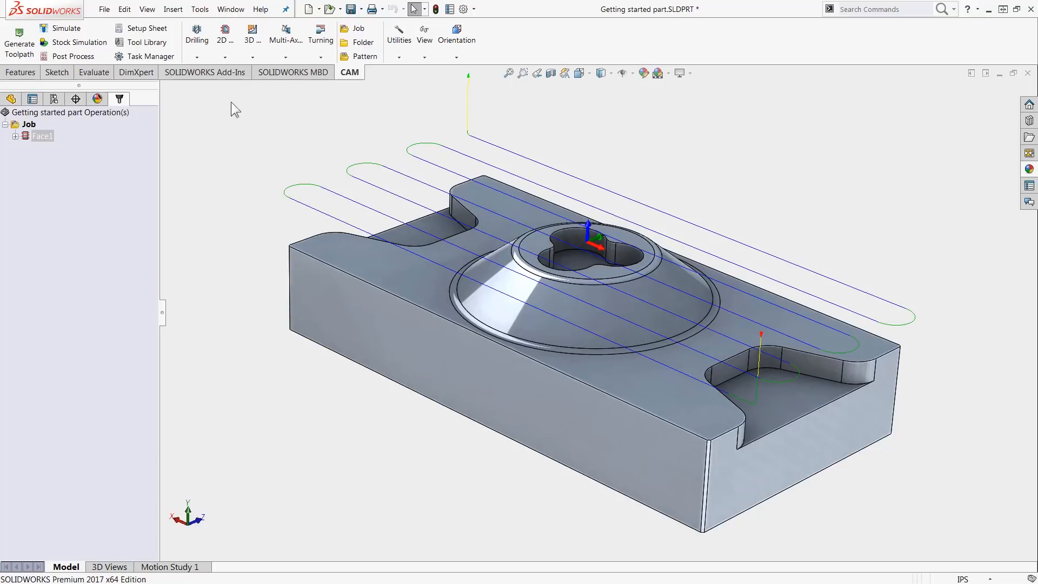
# Create a 3D Adaptive Clearing operation with the #3 Ø1/2" flat mill and default settings, generating its toolpath
pyautogui.click(254, 56)
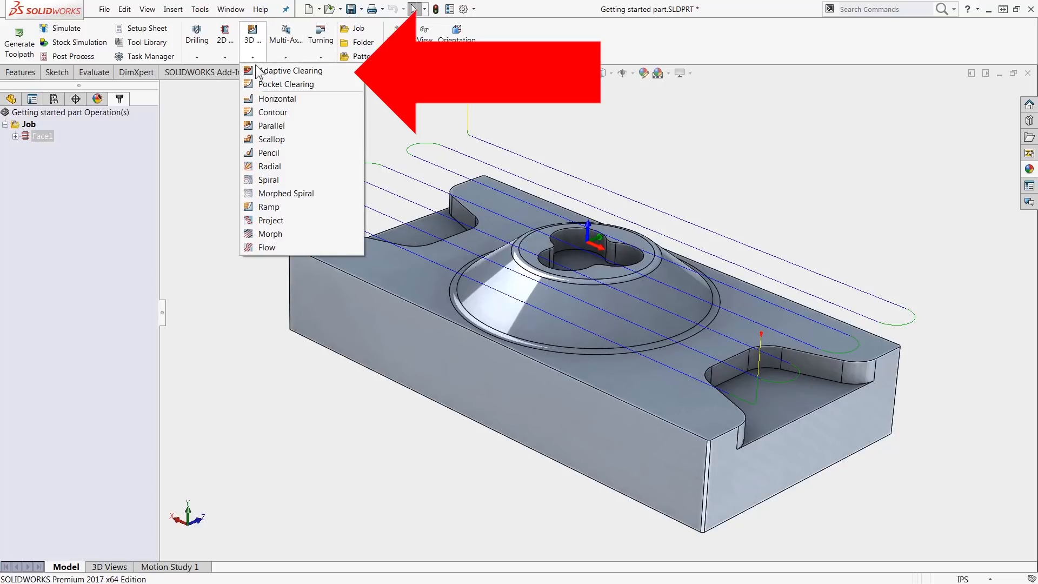
pyautogui.click(339, 72)
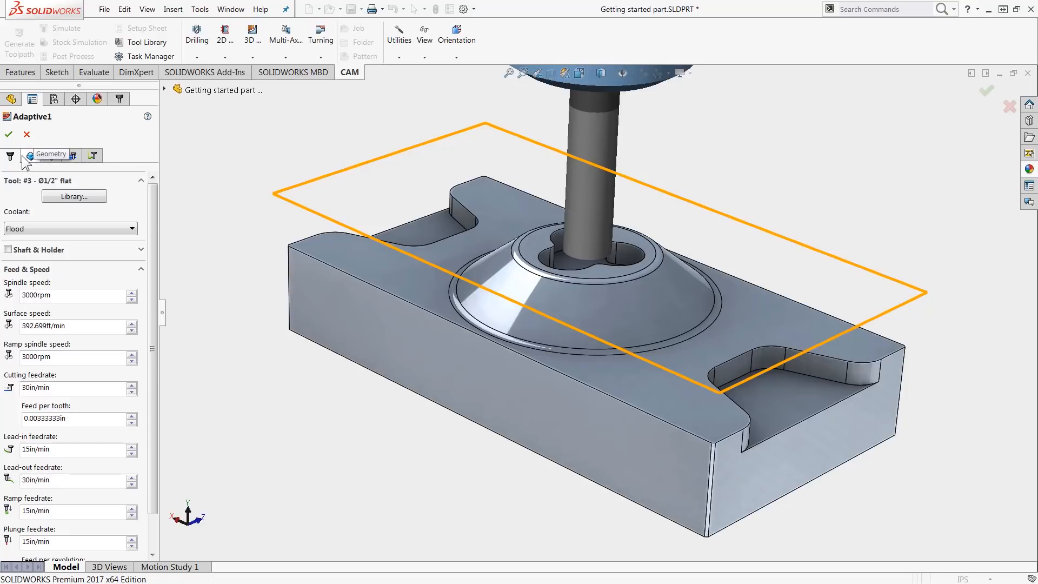
pyautogui.click(9, 135)
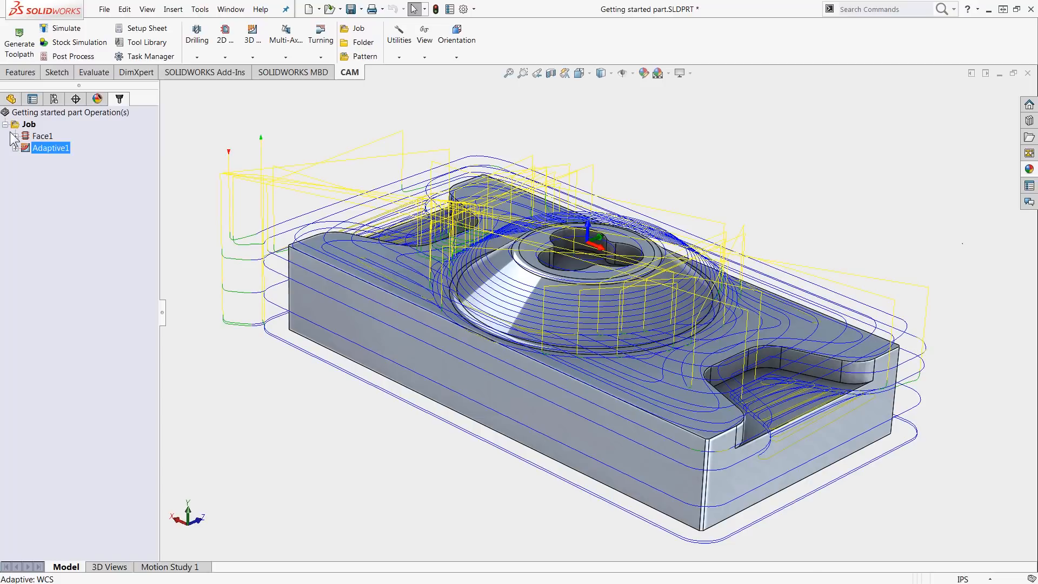
# Edit the 3D adaptive operation and set its bottom height offset to .5+.1 in from the model bottom
pyautogui.rightClick(57, 148)
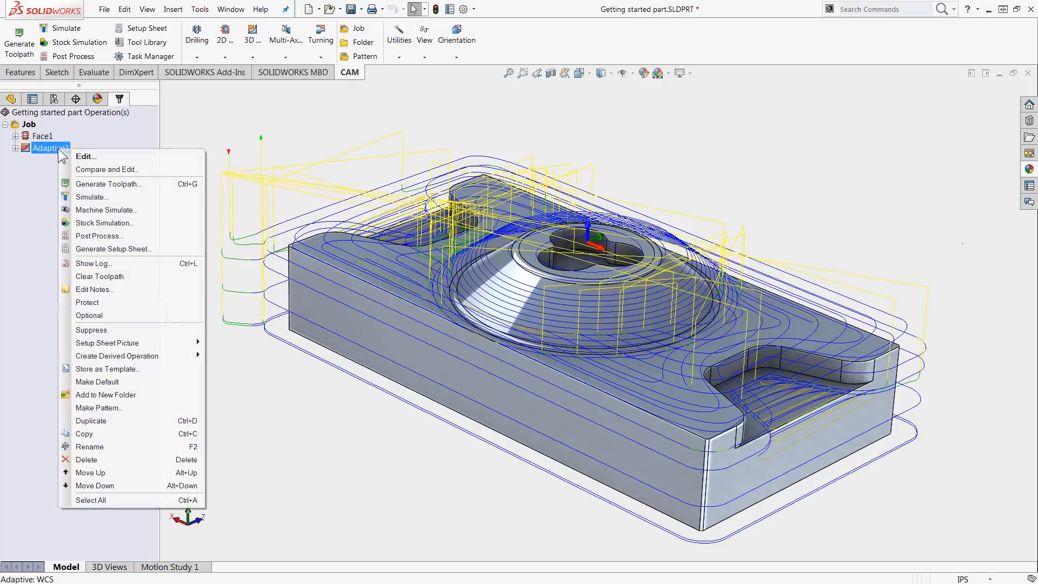
pyautogui.click(109, 157)
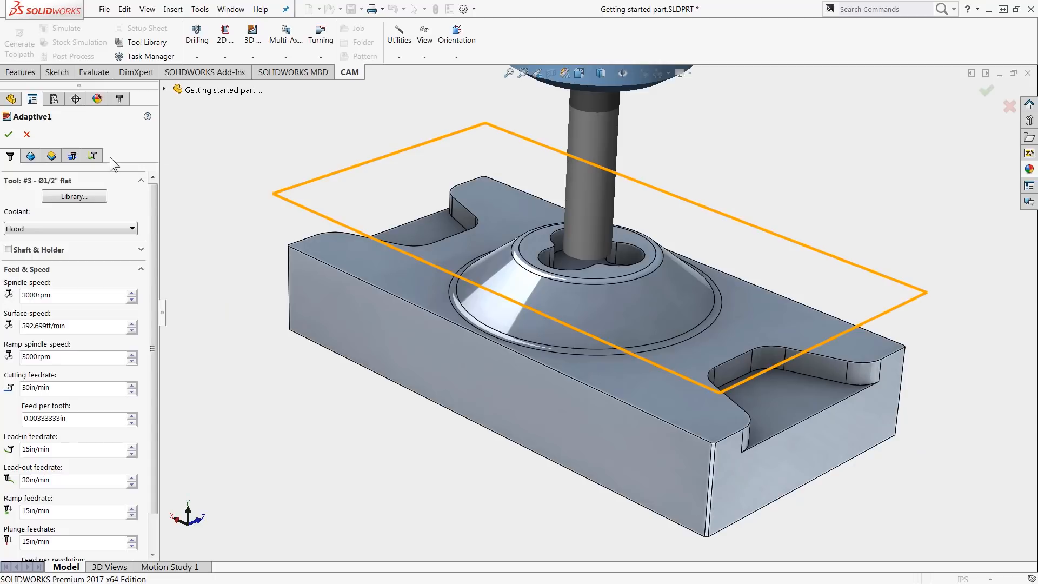
pyautogui.click(53, 161)
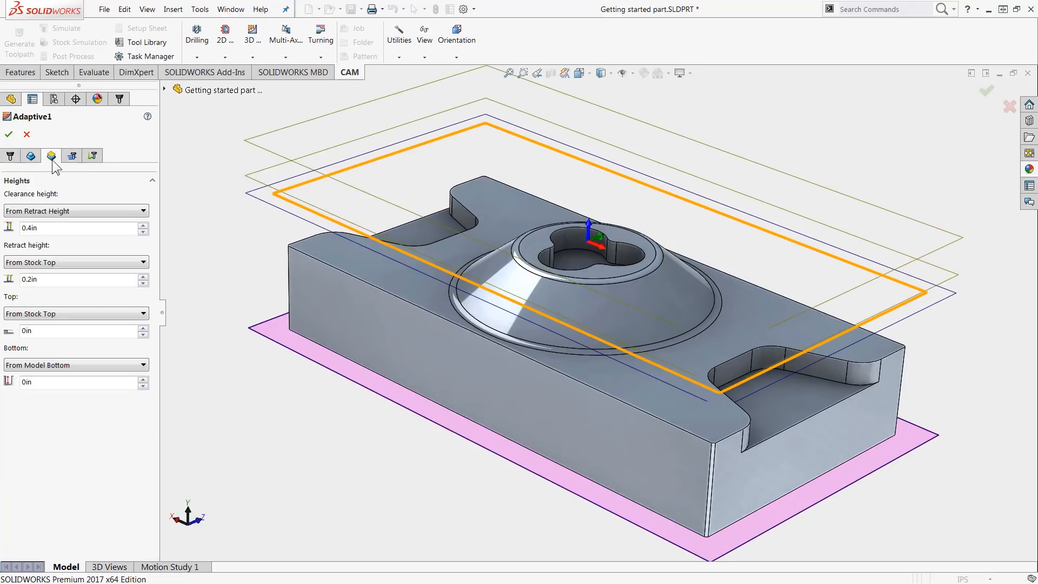
pyautogui.click(63, 385)
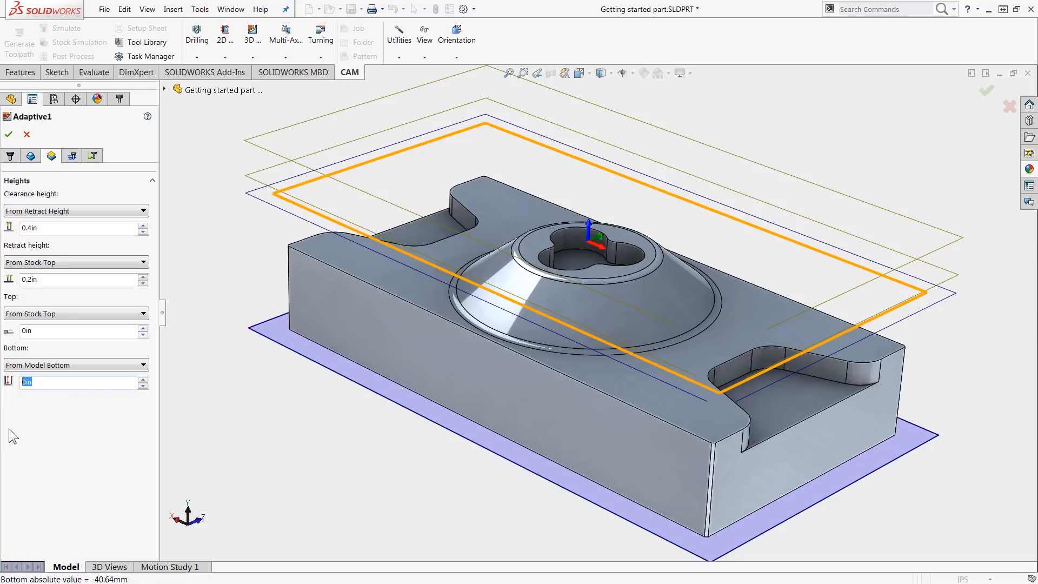
pyautogui.write('.5')
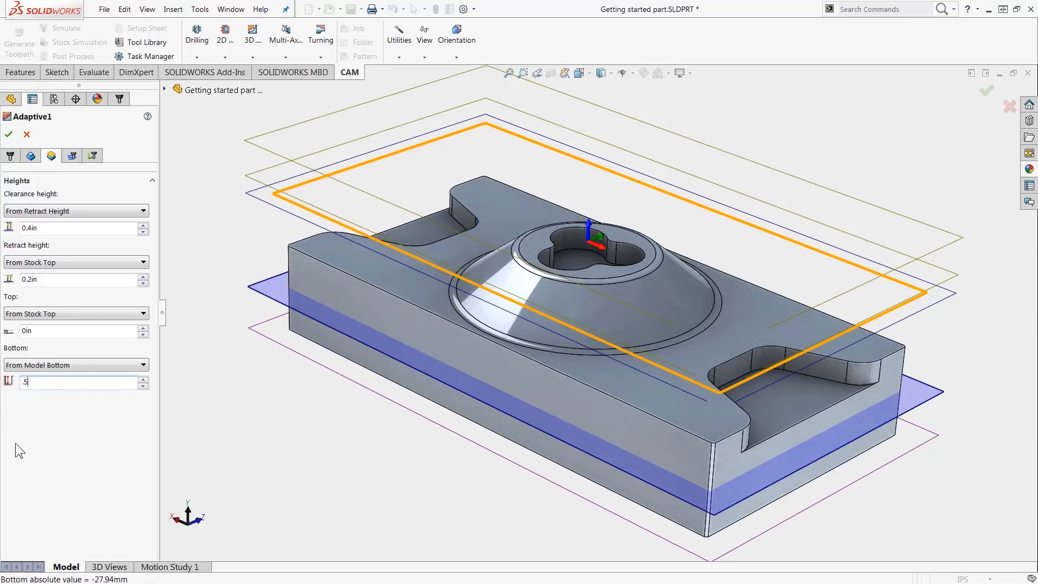
pyautogui.write('+')
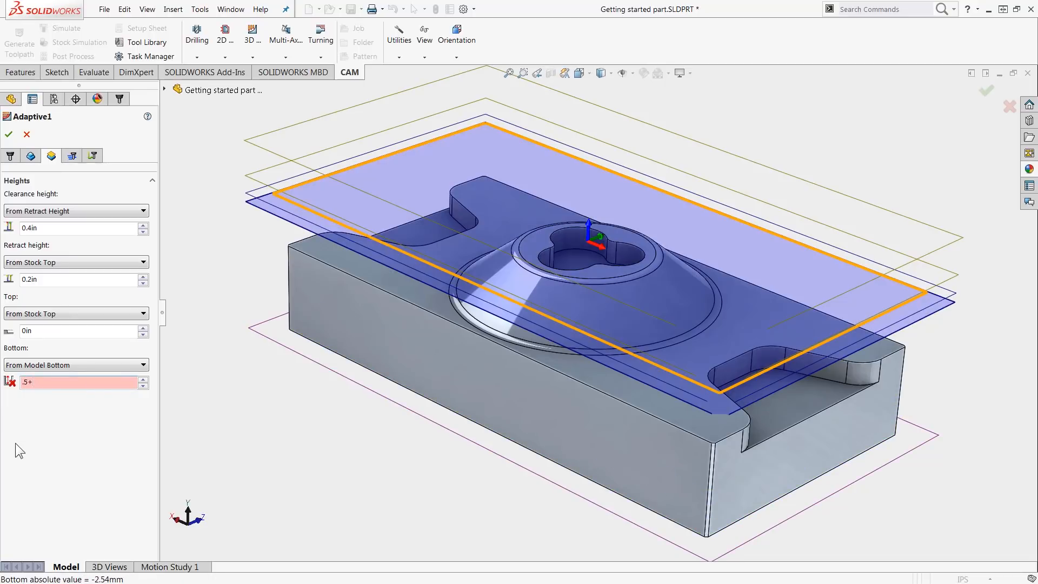
pyautogui.write('.1')
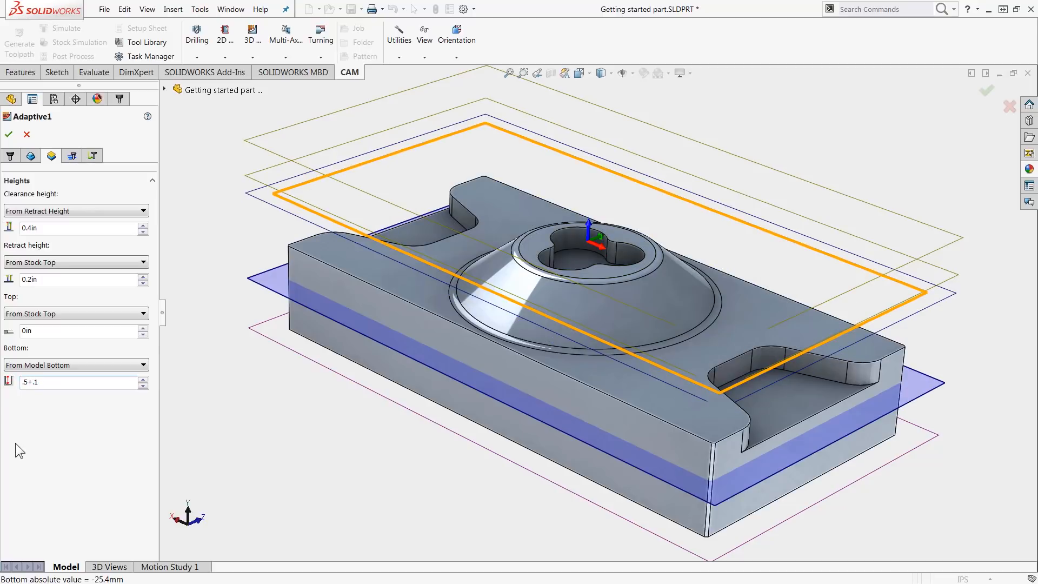
# Set the adaptive passes to a 1 in roughing stepdown, 0.1 in fine stepdown and 0.1 in optimal load, and regenerate the toolpath
pyautogui.click(68, 160)
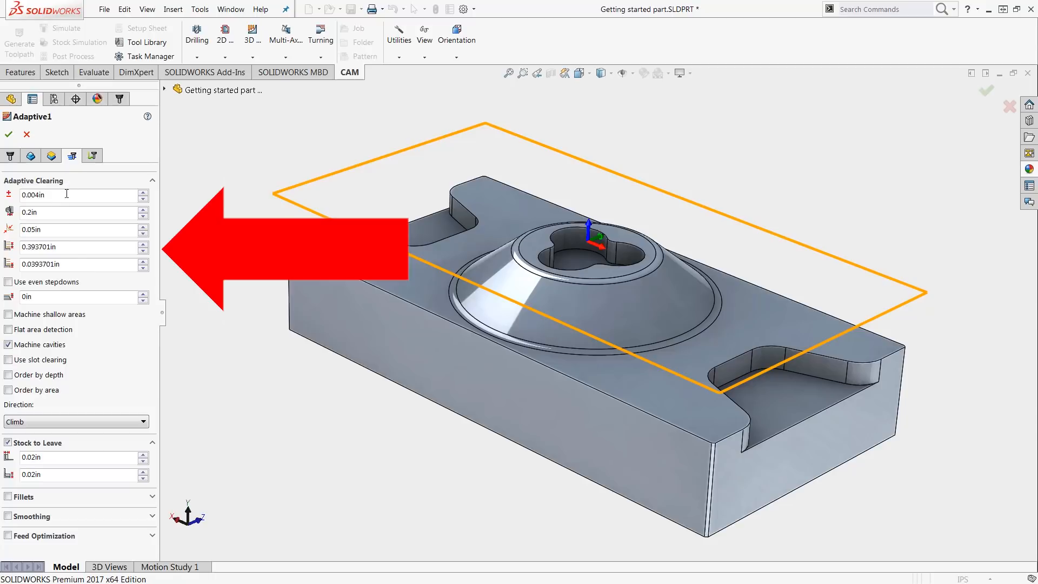
pyautogui.moveTo(69, 247); pyautogui.dragTo(18, 253)
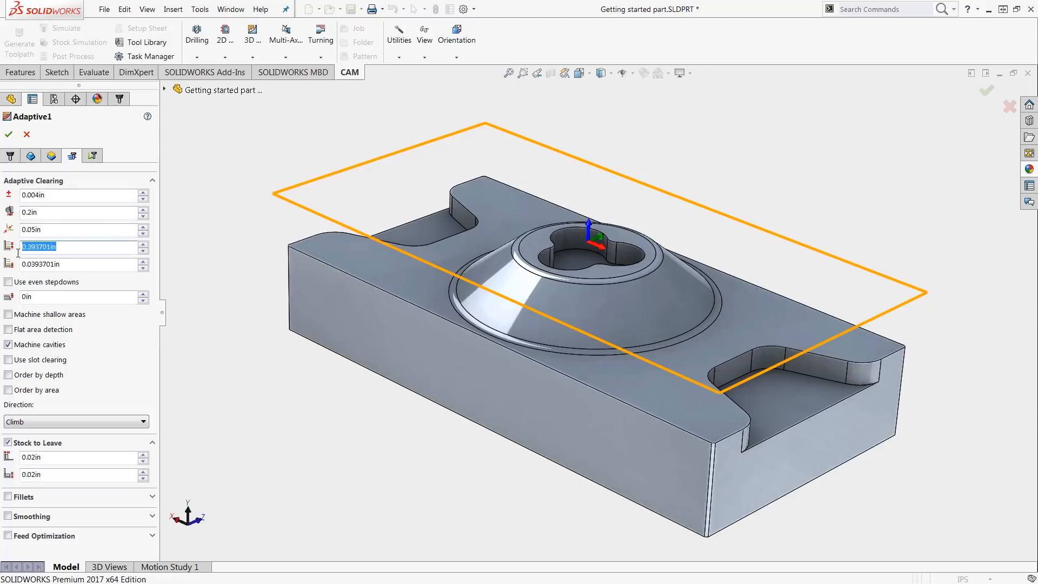
pyautogui.write('1.')
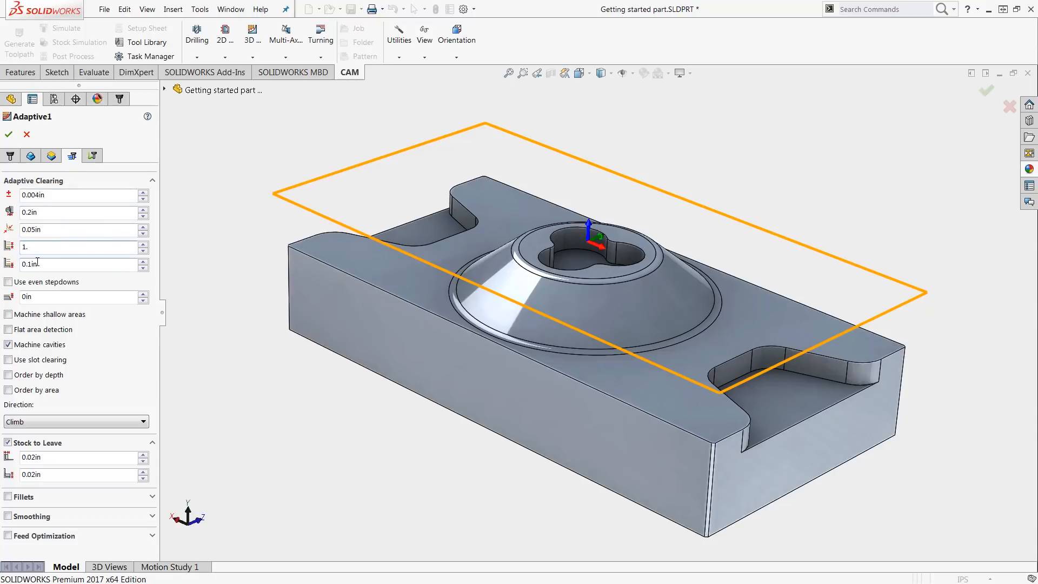
pyautogui.click(60, 214)
pyautogui.doubleClick(60, 214)
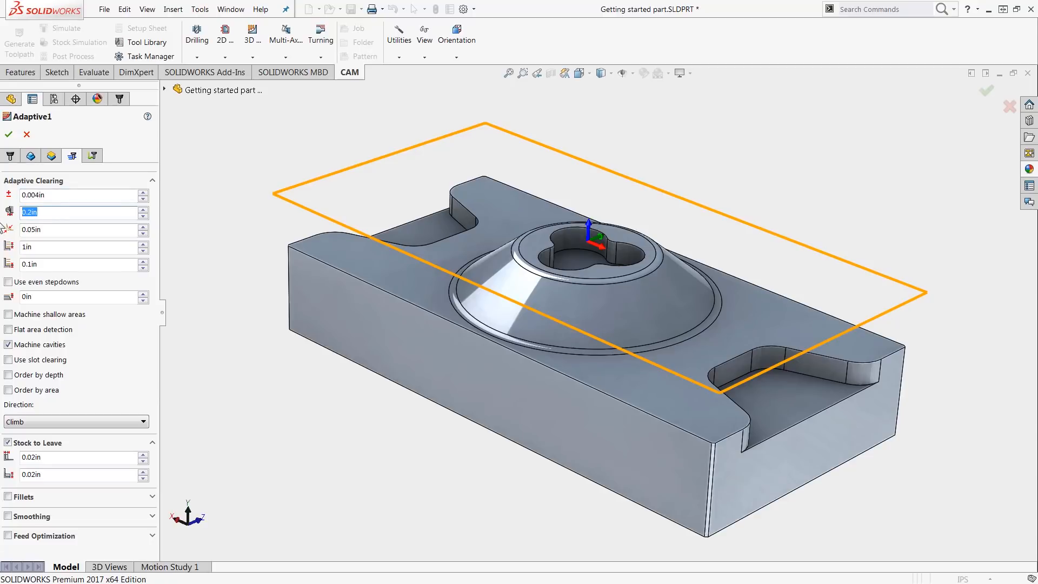
pyautogui.write('.1')
pyautogui.click(9, 135)
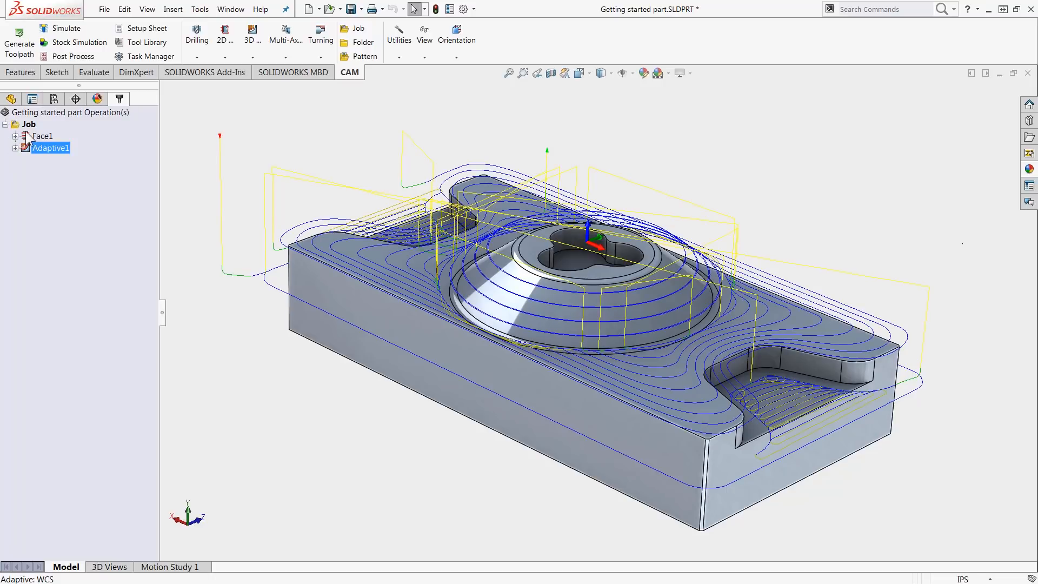
# Run a stock simulation of the whole job at a faster speed, dismiss the events report and exit the simulation
pyautogui.click(29, 126)
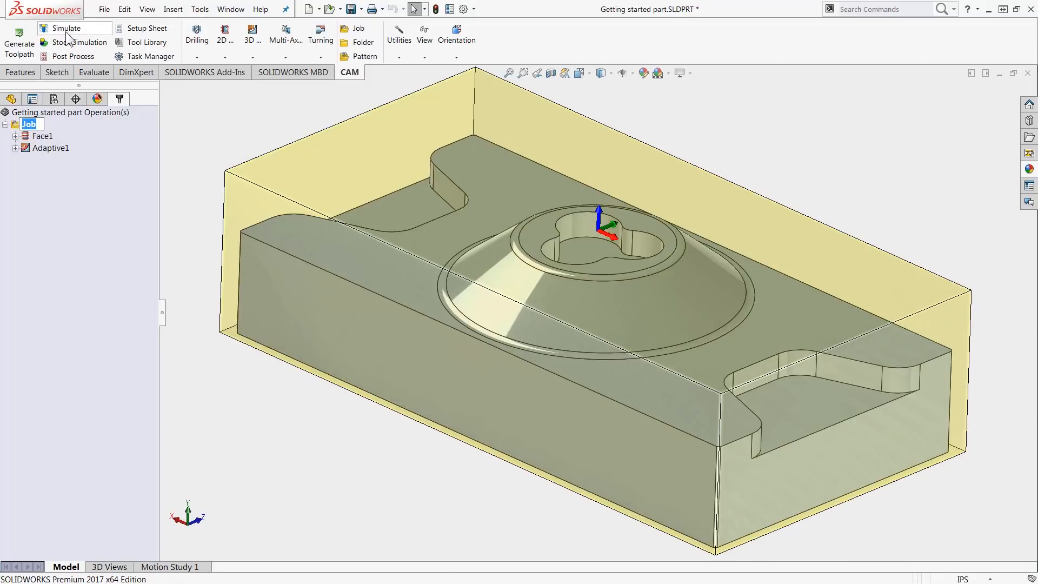
pyautogui.click(65, 44)
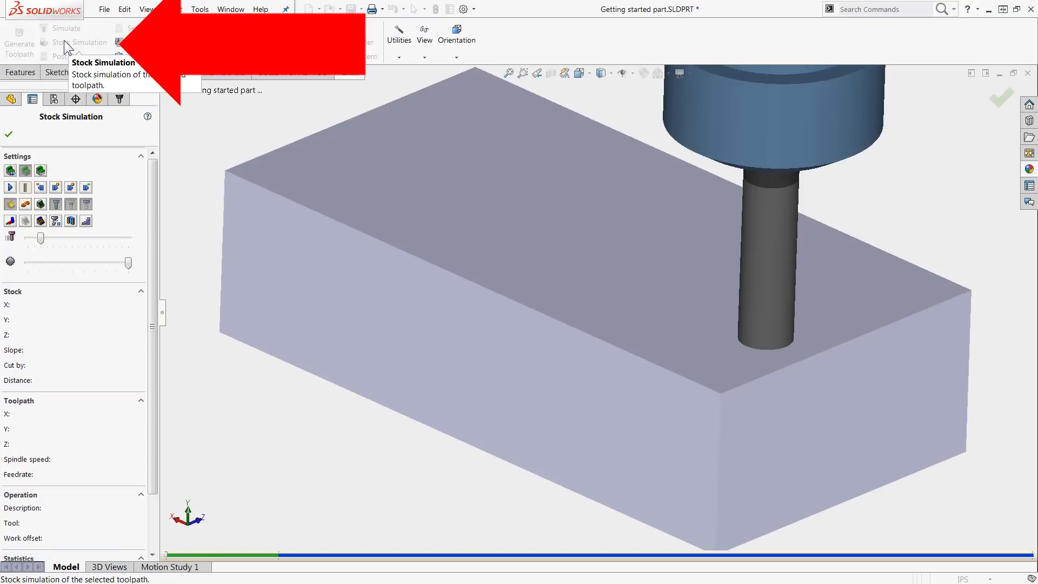
pyautogui.click(10, 188)
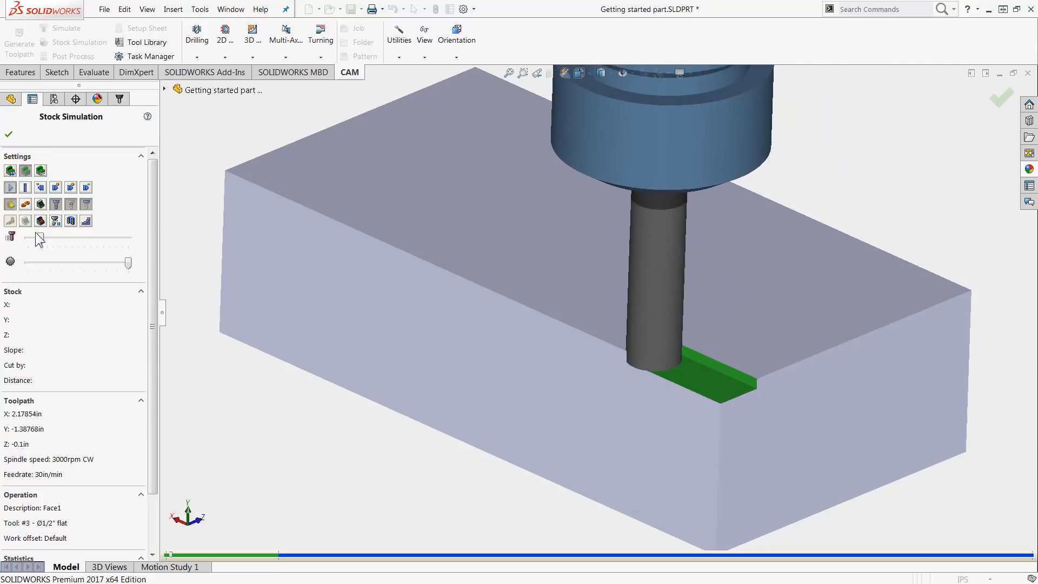
pyautogui.moveTo(41, 236); pyautogui.dragTo(58, 238)
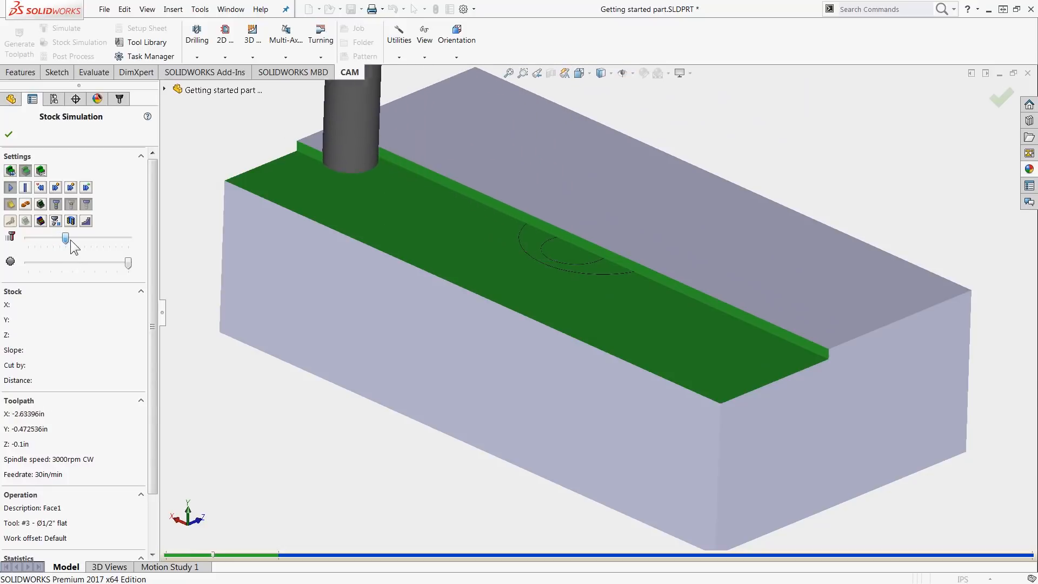
pyautogui.moveTo(60, 239); pyautogui.dragTo(74, 245)
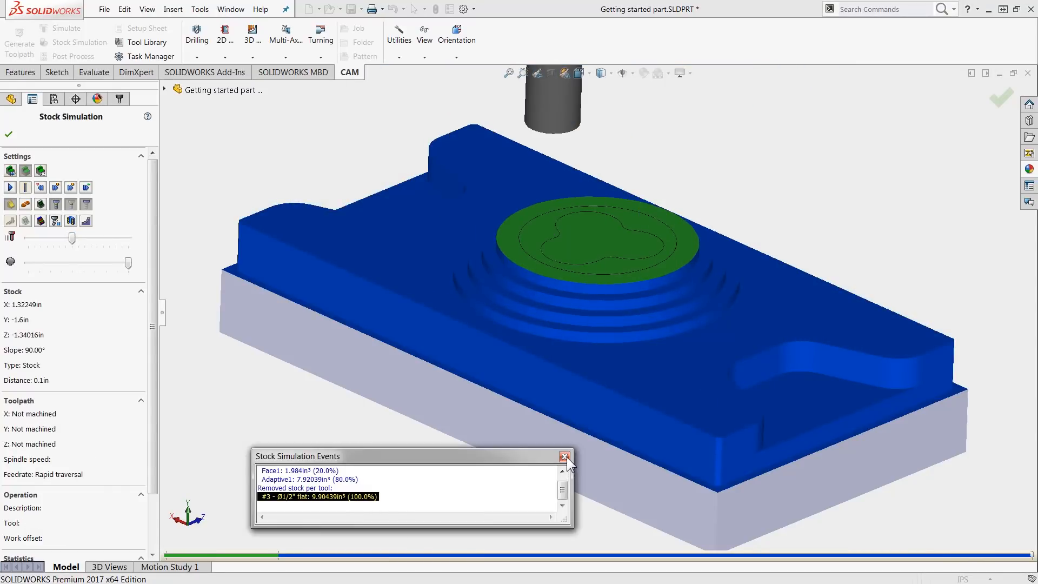
pyautogui.click(566, 457)
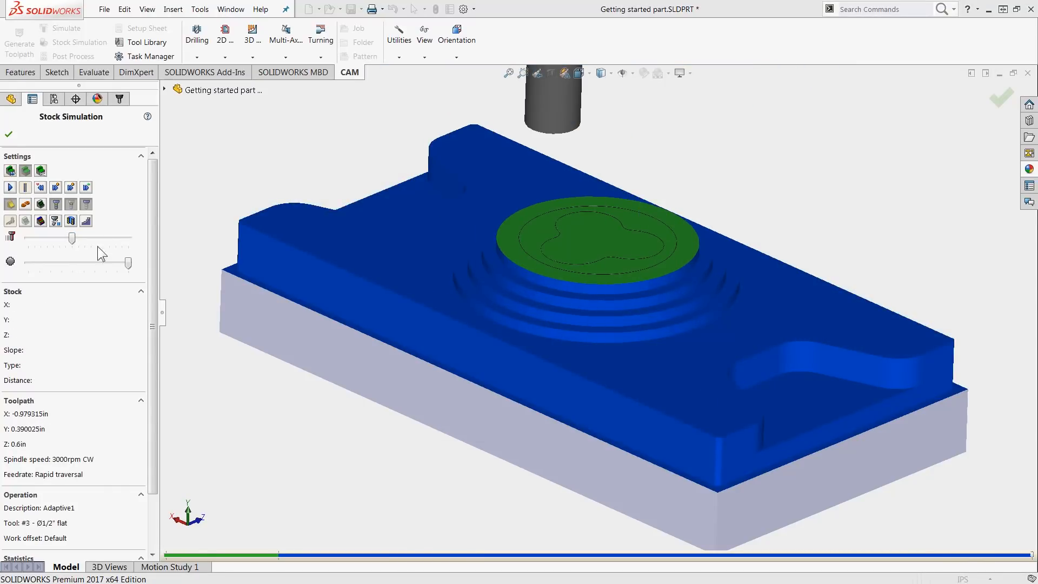
pyautogui.click(9, 134)
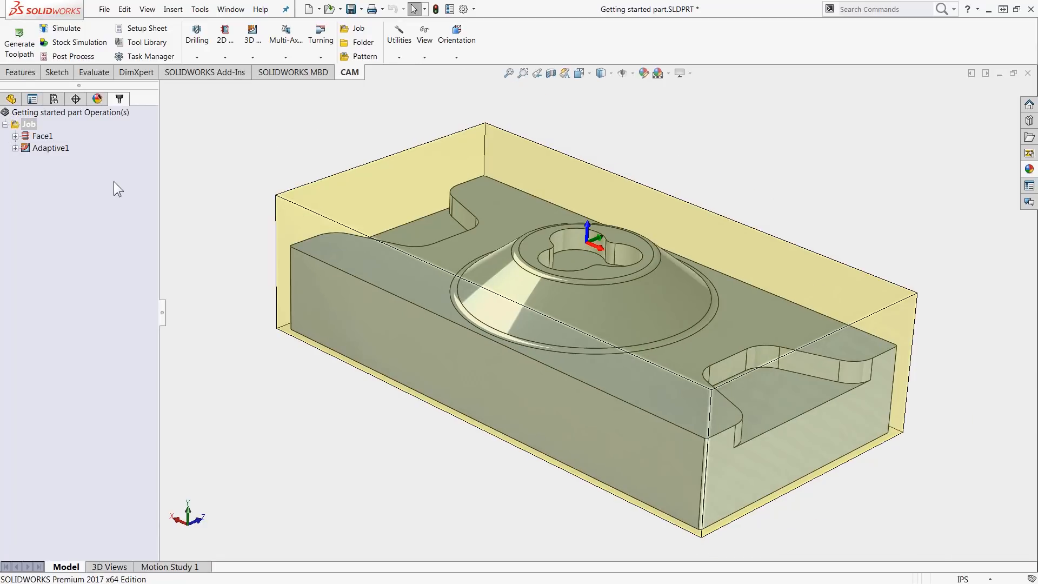
# Start a 2D Adaptive Clearing operation and assign it the #4 Ø1/4" flat mill from the Tutorial (Inch) library
pyautogui.click(226, 58)
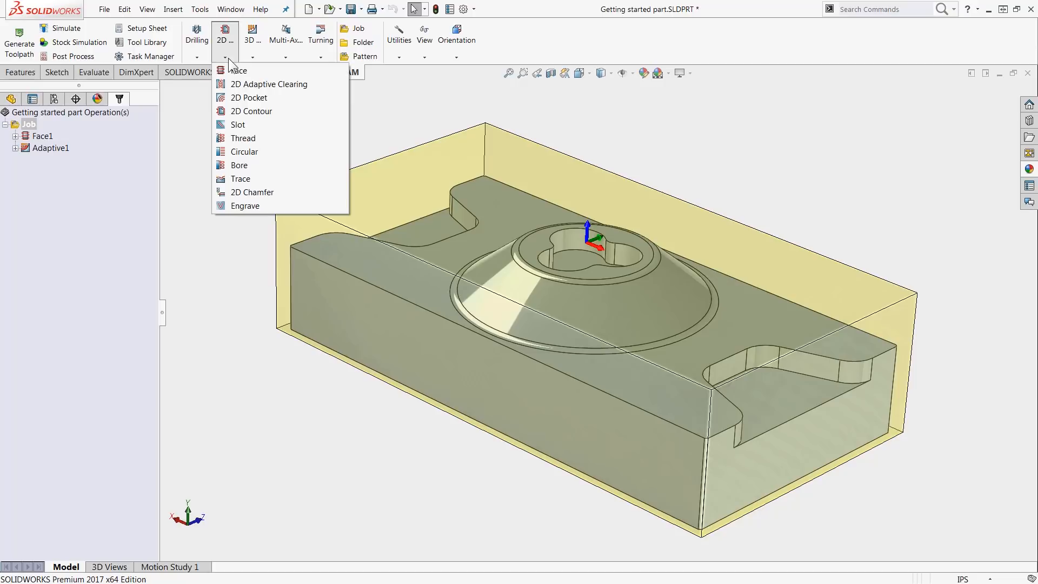
pyautogui.click(314, 87)
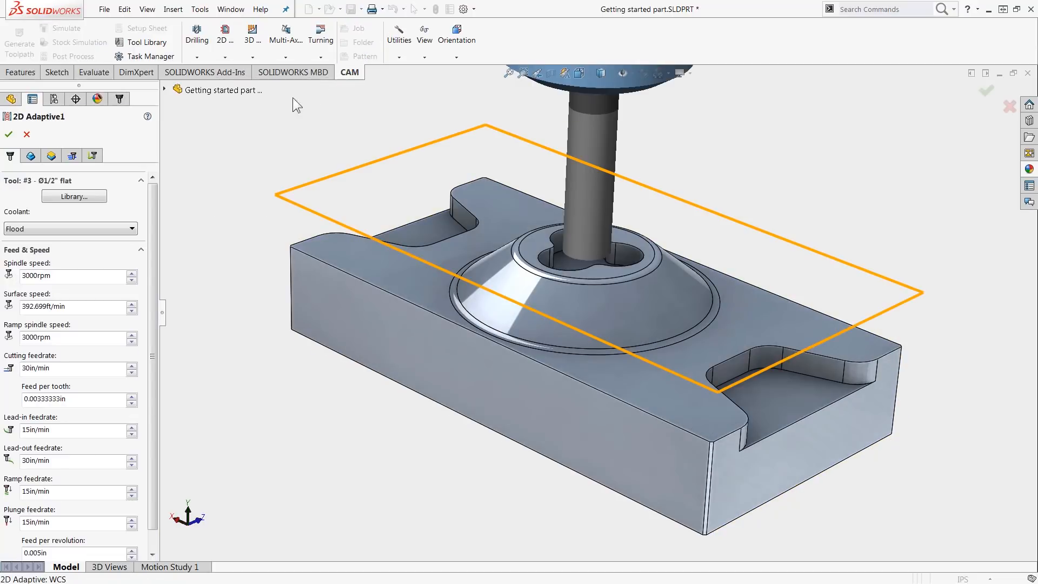
pyautogui.click(93, 196)
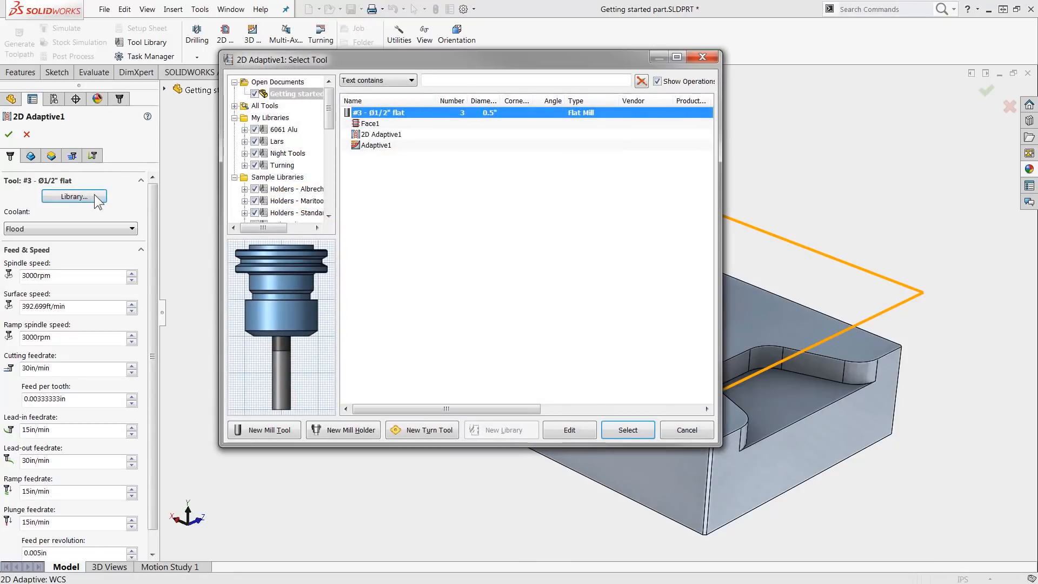
pyautogui.moveTo(328, 100); pyautogui.dragTo(330, 194)
pyautogui.click(287, 202)
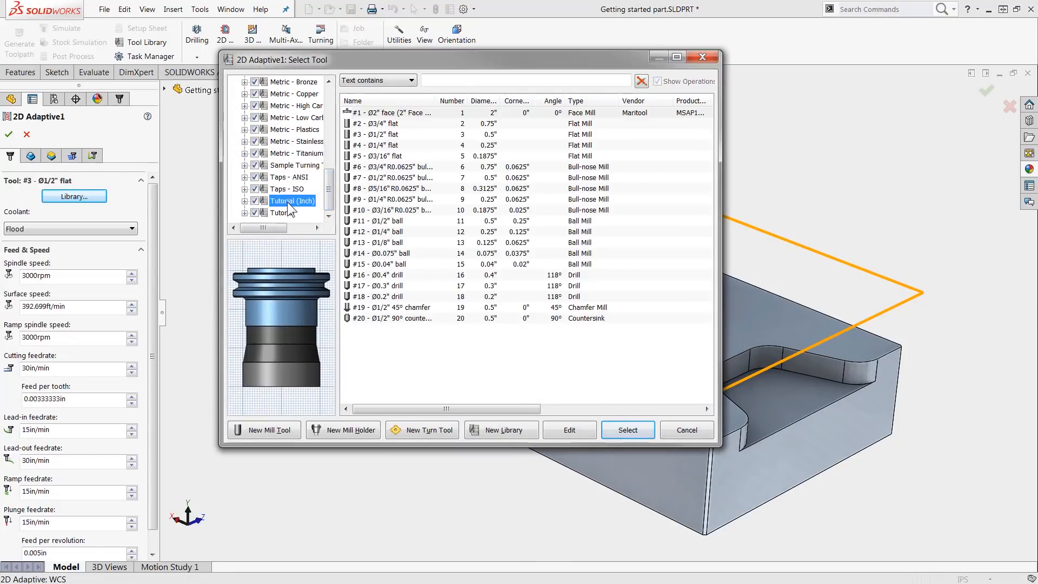
pyautogui.click(390, 146)
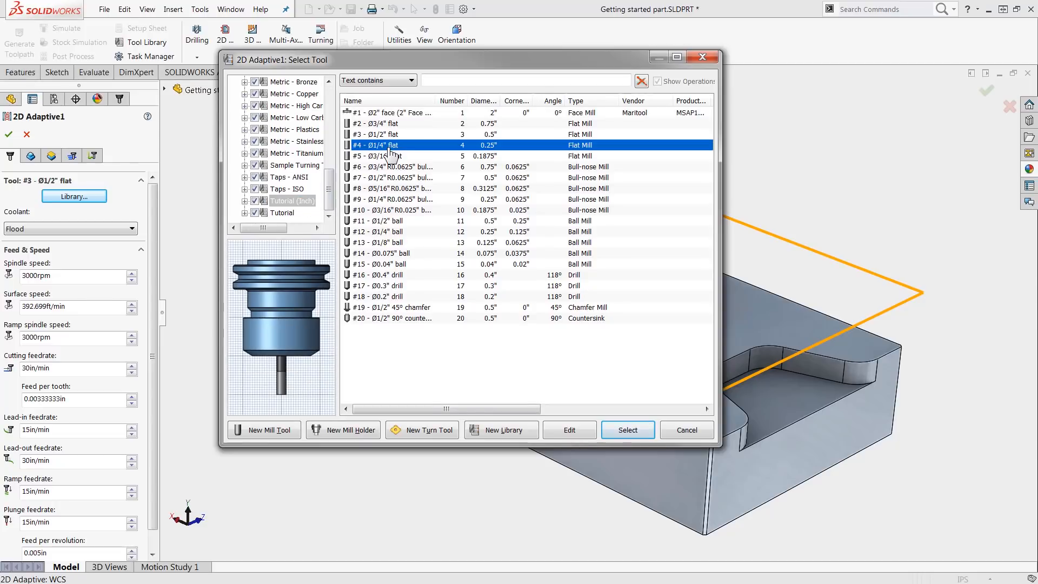
pyautogui.click(626, 429)
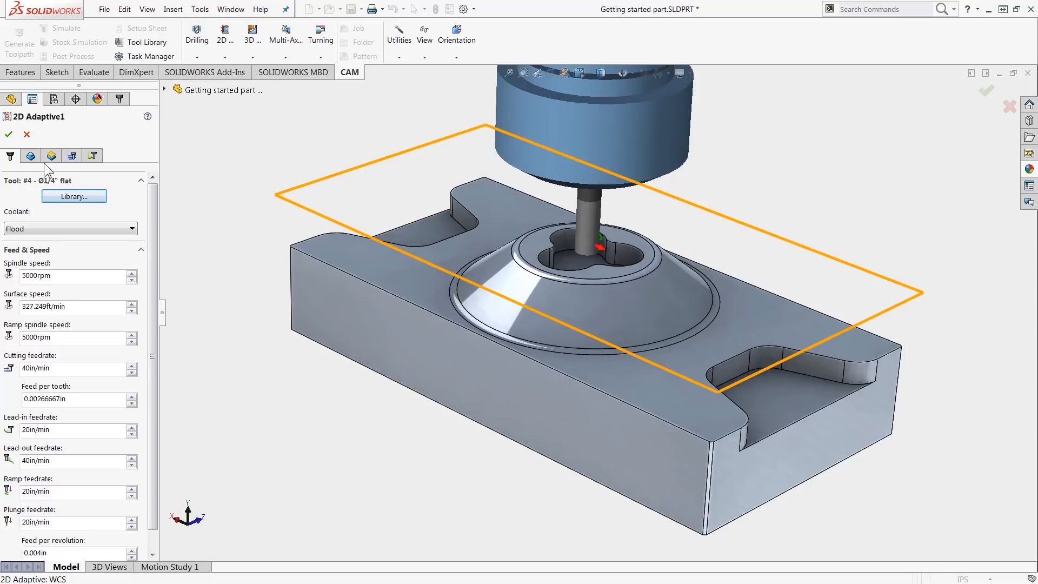
# Select the bottom edge loop of the three-lobed centre pocket as the 2D adaptive geometry and generate the toolpath
pyautogui.click(36, 155)
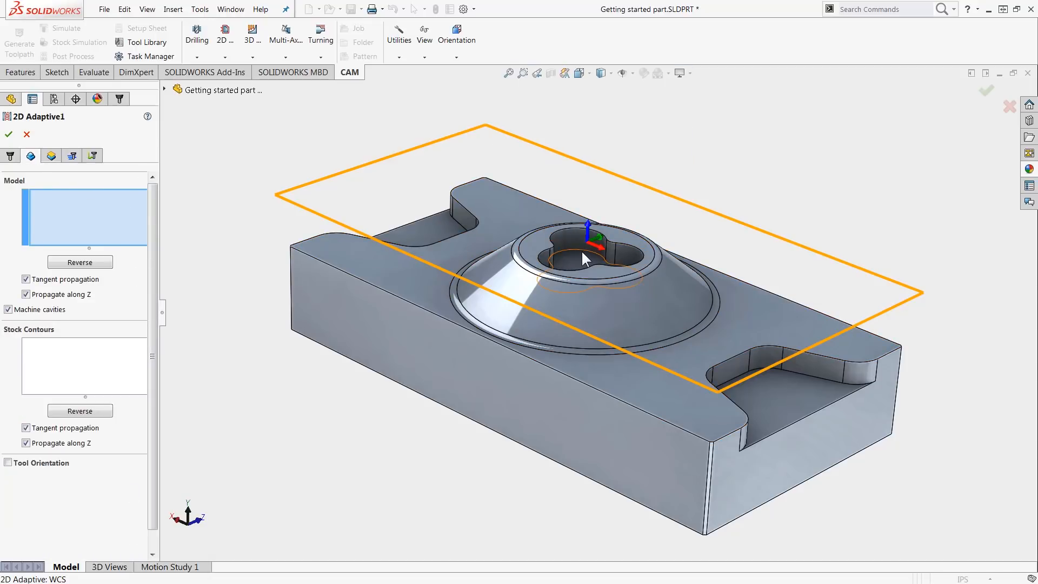
pyautogui.click(592, 251)
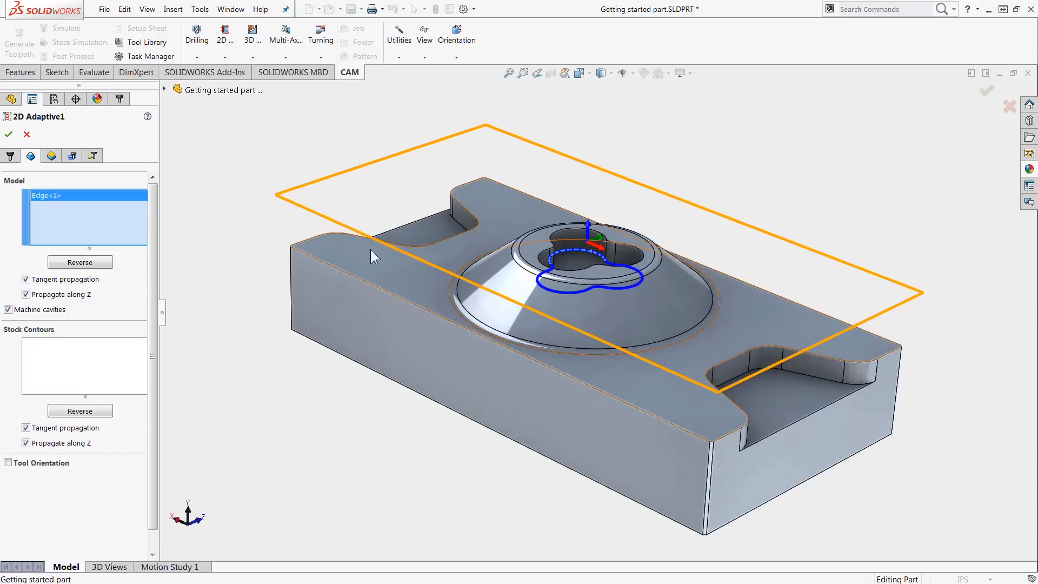
pyautogui.click(9, 135)
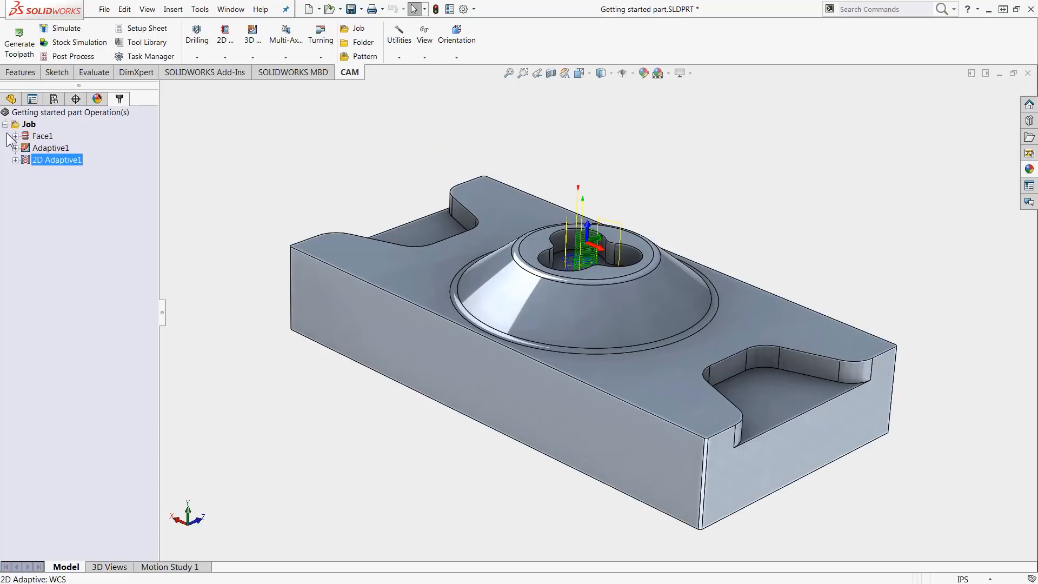
# Edit the 2D adaptive operation, set the helical ramp's taper angle to 10 deg and regenerate the toolpath
pyautogui.scroll(-6, 641, 162)
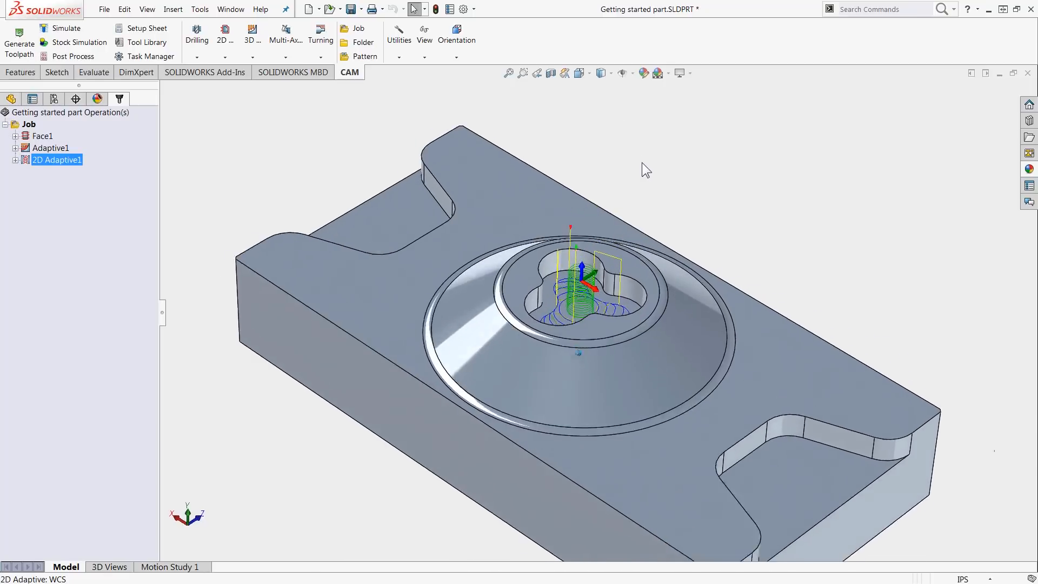
pyautogui.scroll(-5, 641, 162)
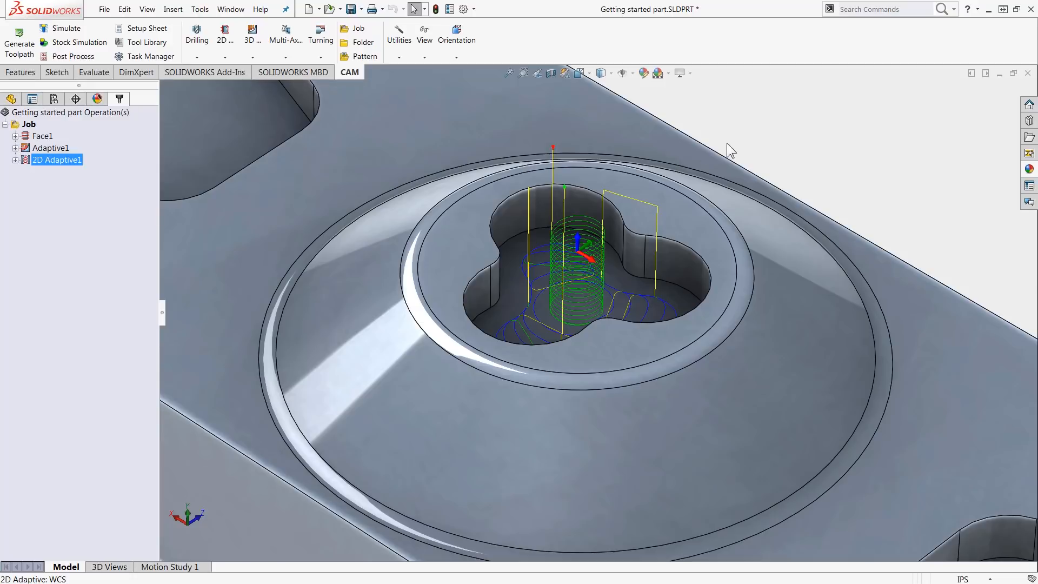
pyautogui.rightClick(66, 160)
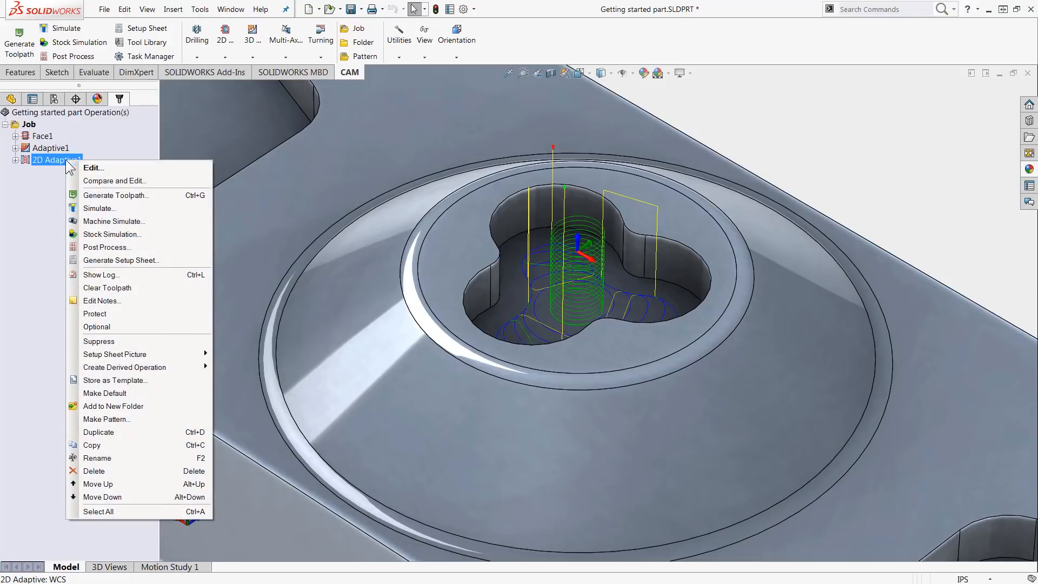
pyautogui.click(96, 168)
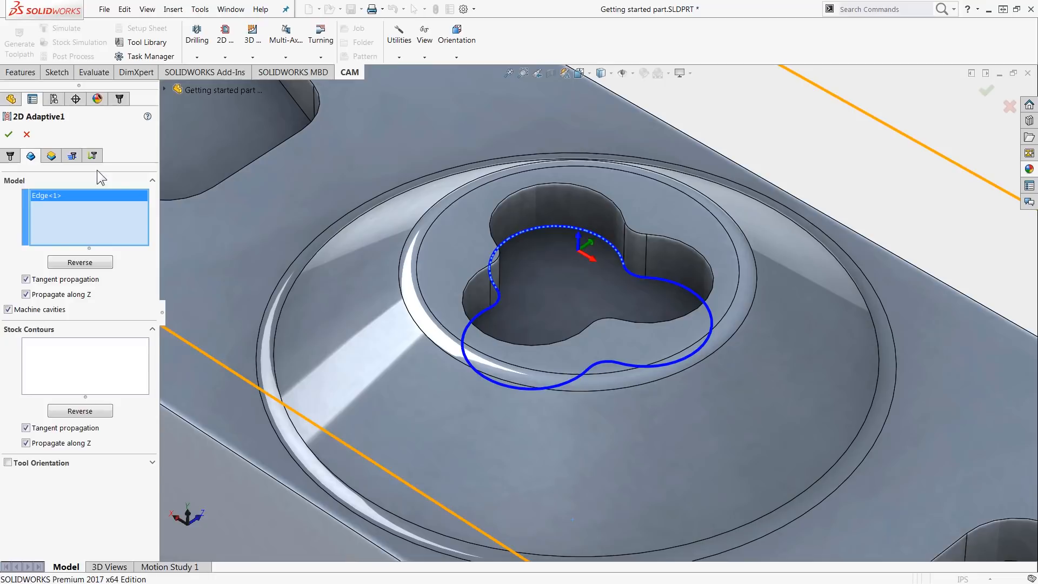
pyautogui.click(100, 153)
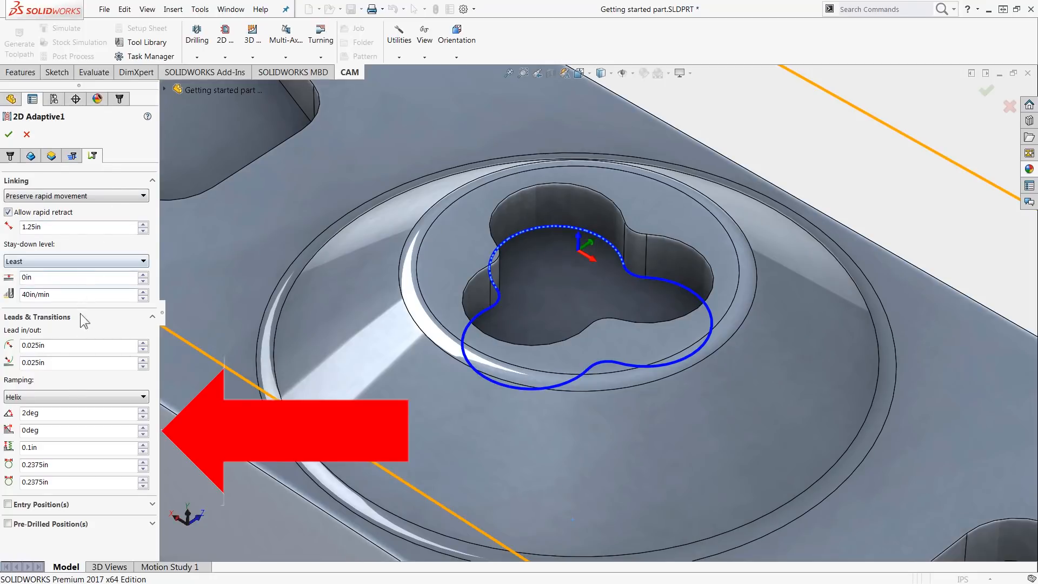
pyautogui.doubleClick(28, 430)
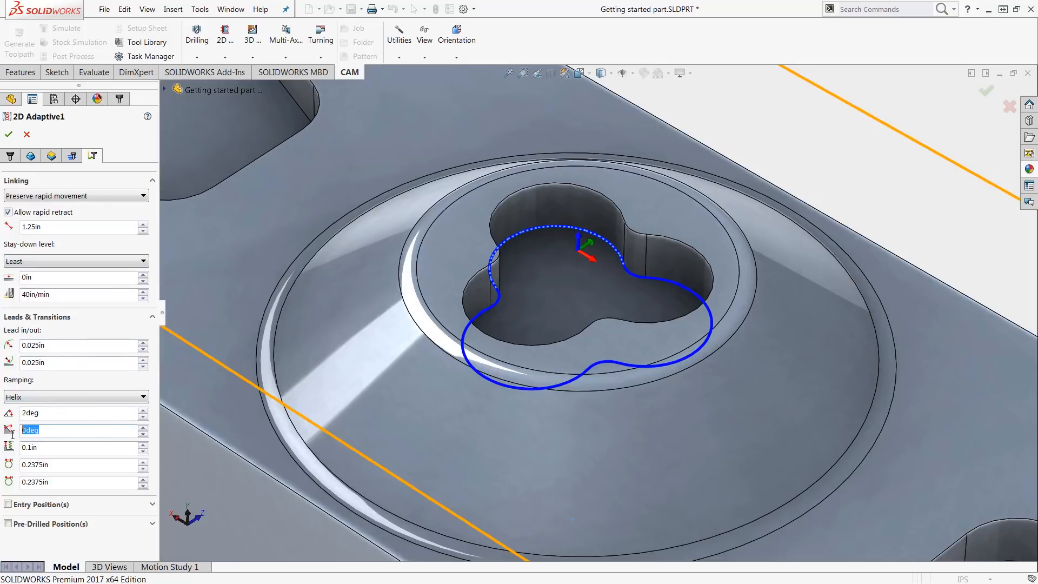
pyautogui.write('10')
pyautogui.click(10, 134)
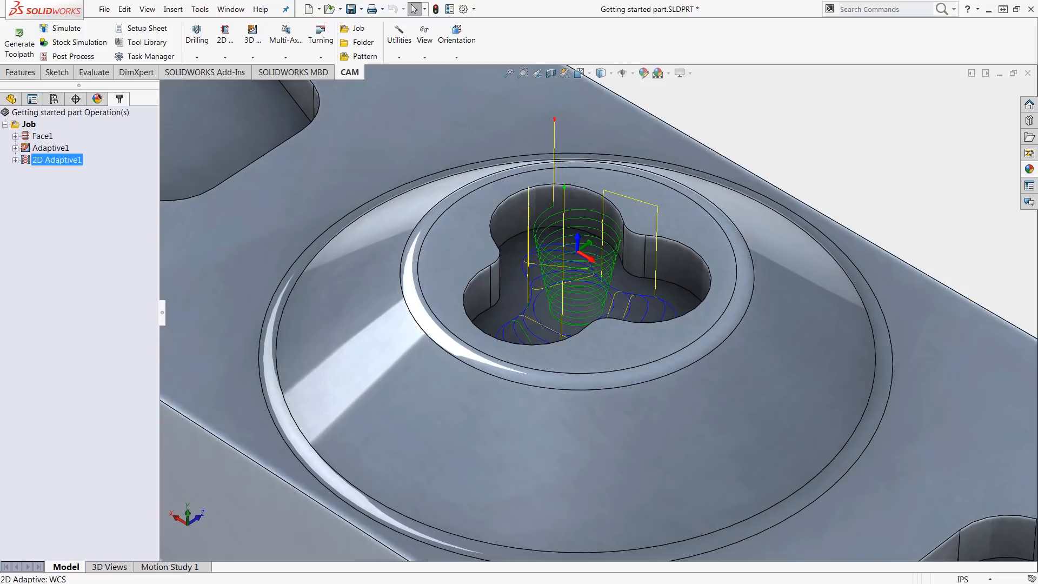
pyautogui.click(787, 141)
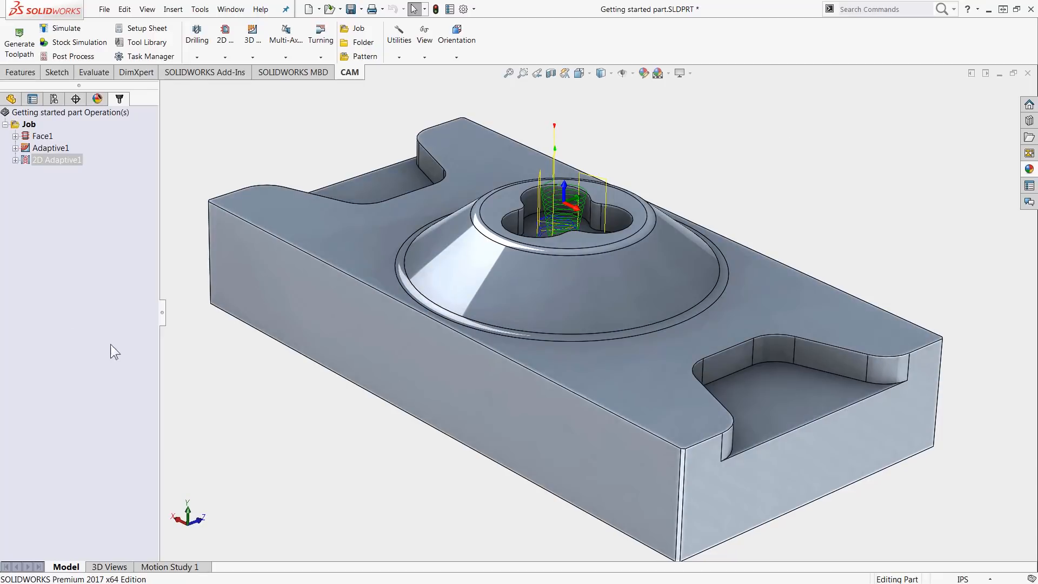
# Move the facing operation to the end of the job and restrict its stock contour to the boss's outer top circular edge
pyautogui.click(43, 137)
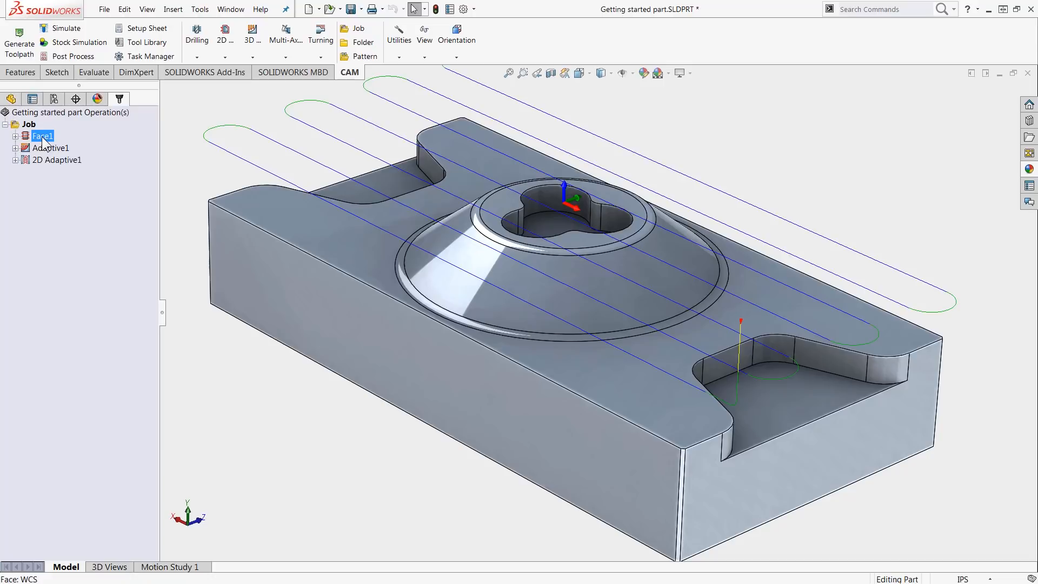
pyautogui.moveTo(43, 140)
pyautogui.mouseDown()
pyautogui.moveTo(49, 160)
pyautogui.moveTo(53, 144)
pyautogui.mouseUp()
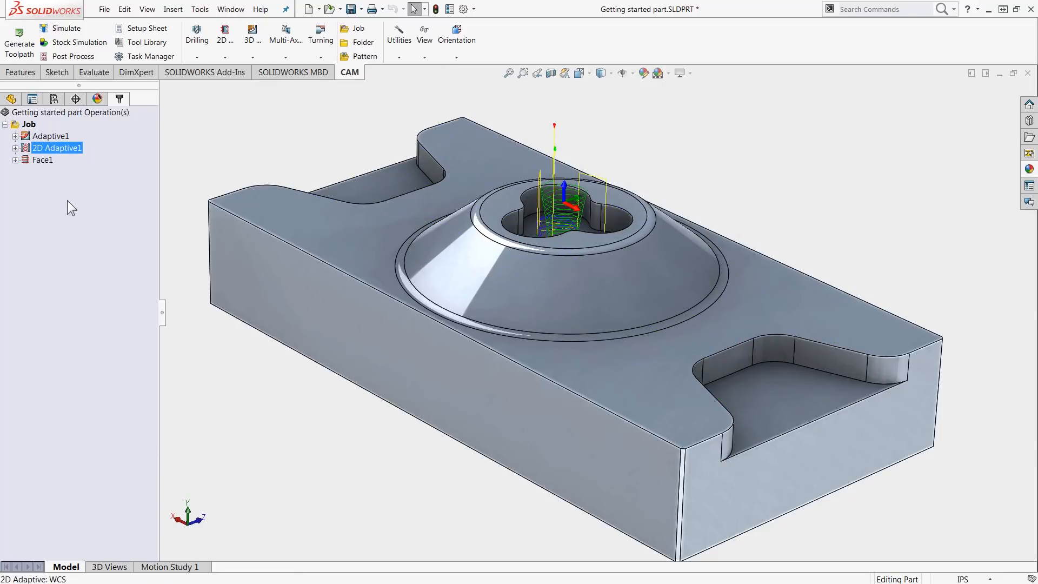
pyautogui.rightClick(40, 160)
pyautogui.click(62, 168)
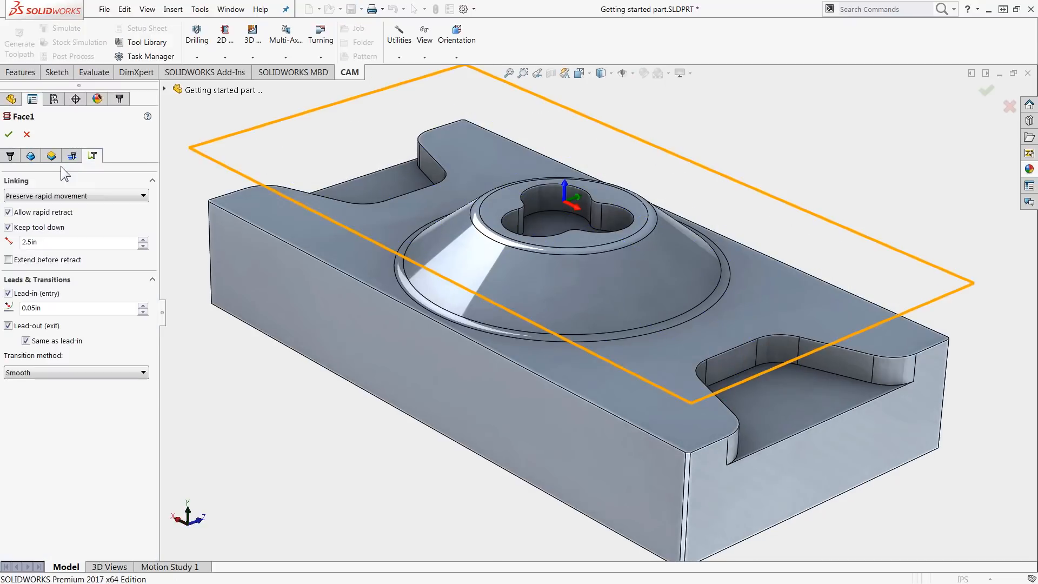
pyautogui.click(30, 156)
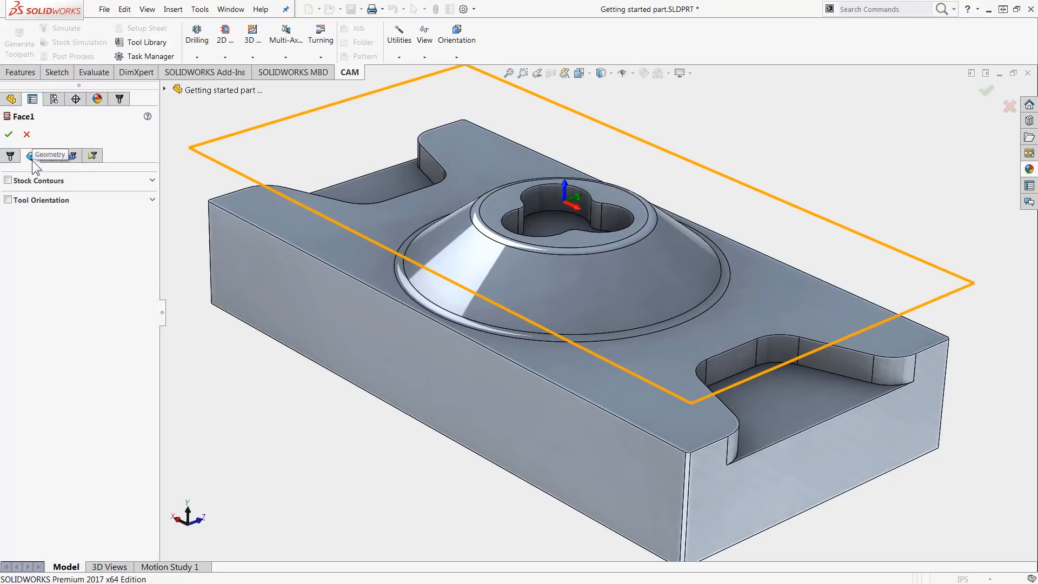
pyautogui.click(515, 248)
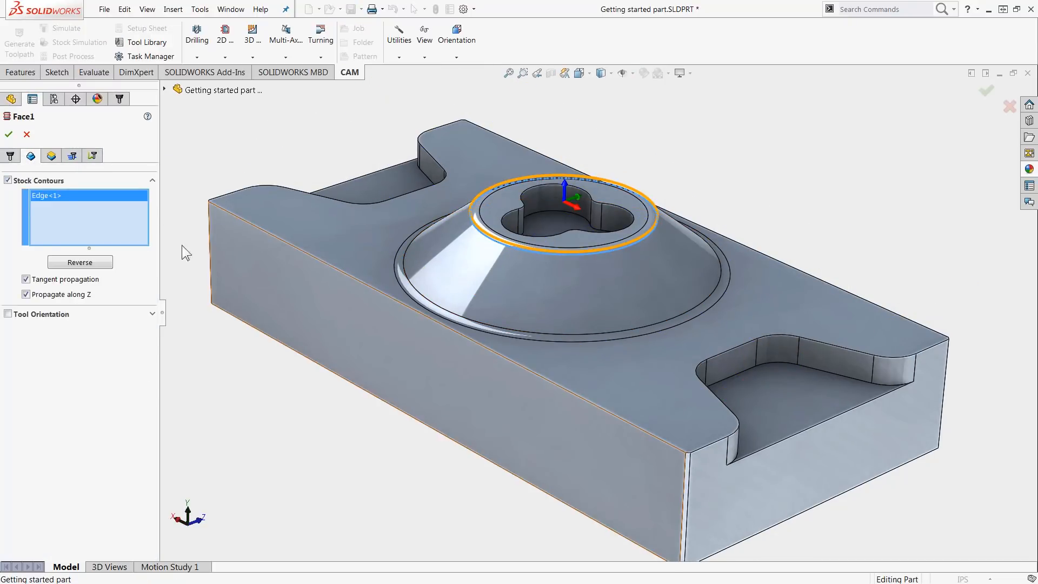
pyautogui.click(9, 136)
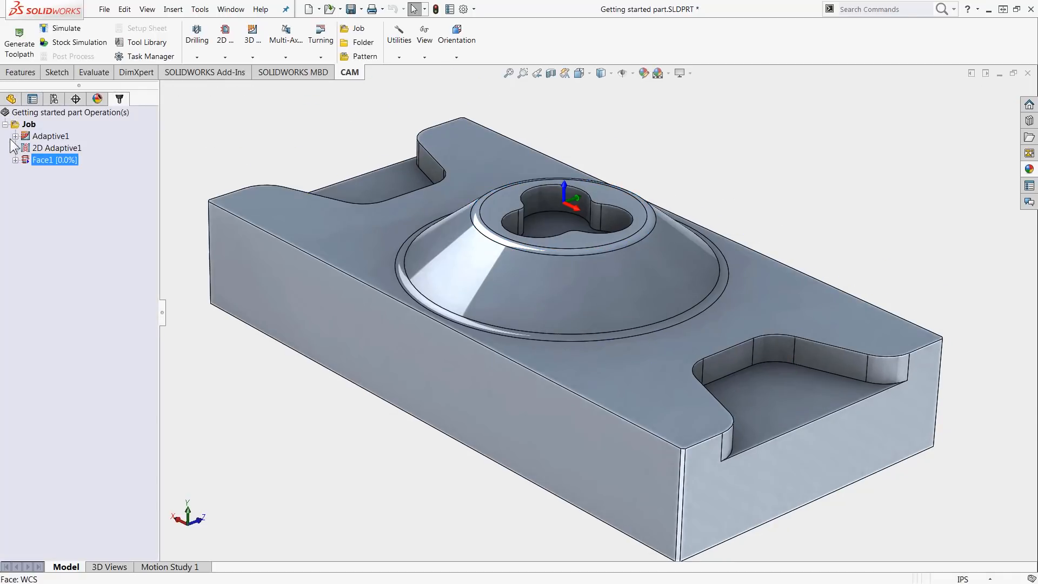
# Run a stock simulation of the whole job, skip ahead to the end of the 2D adaptive pass, play the facing pass and exit
pyautogui.click(30, 128)
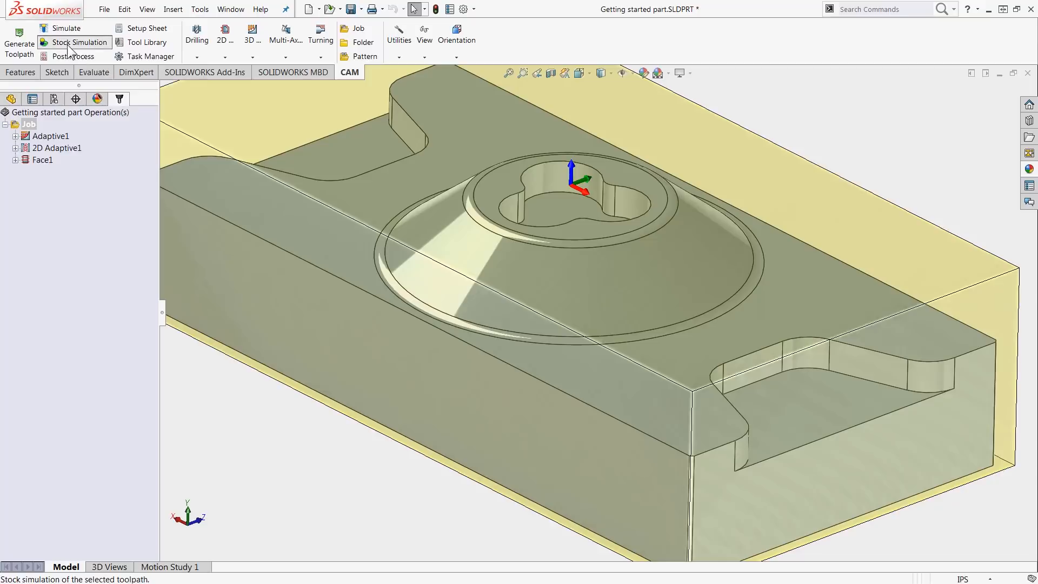
pyautogui.click(67, 44)
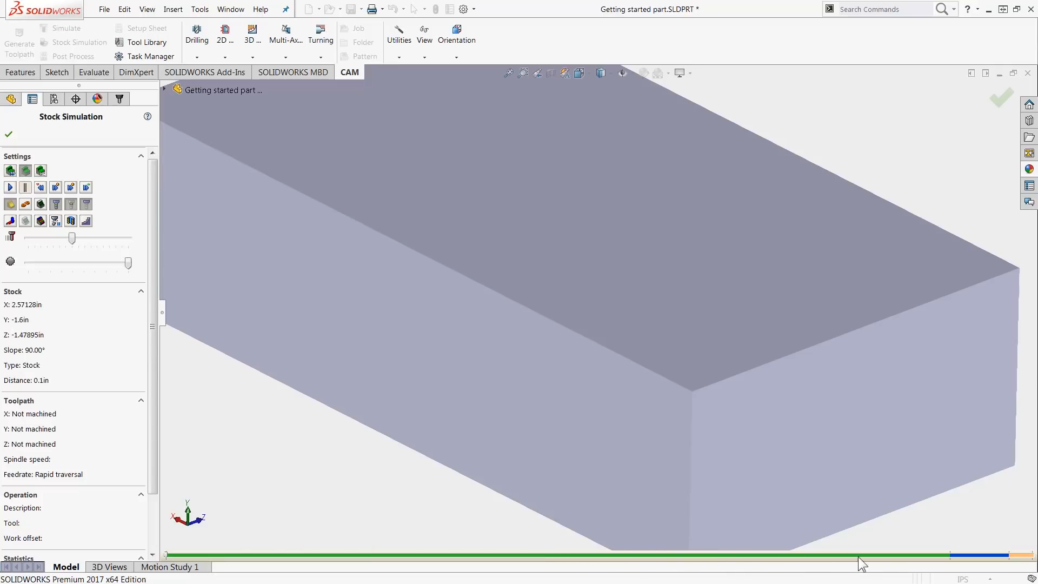
pyautogui.click(1003, 557)
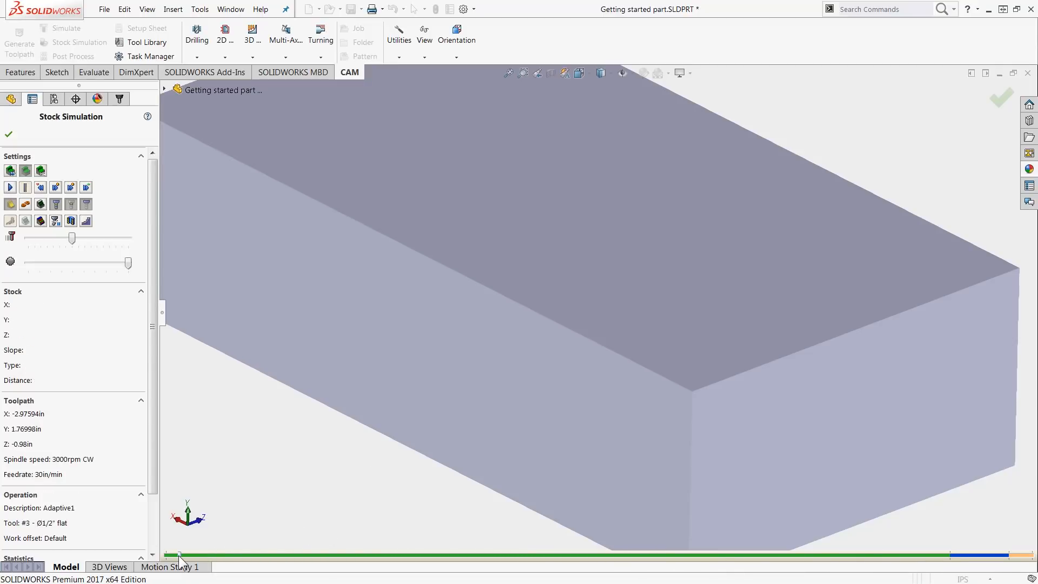
pyautogui.moveTo(179, 555); pyautogui.dragTo(458, 561)
pyautogui.moveTo(852, 561); pyautogui.dragTo(929, 561)
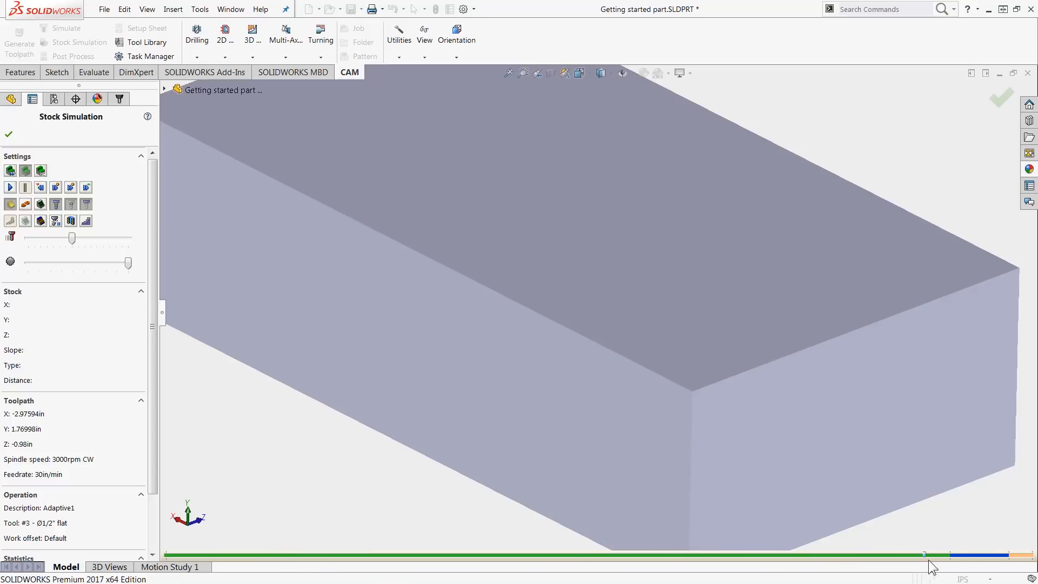
pyautogui.click(999, 559)
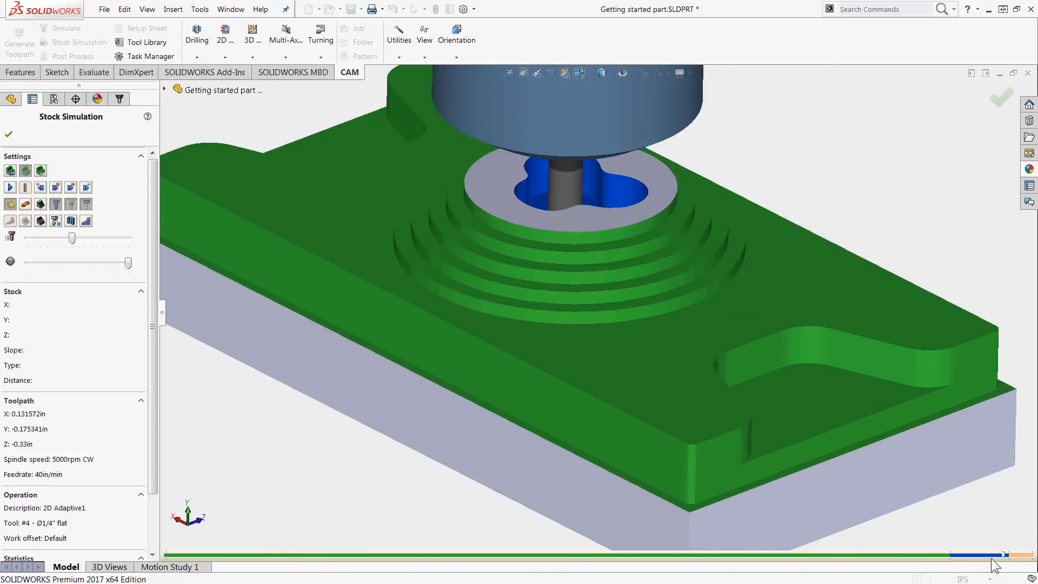
pyautogui.click(10, 189)
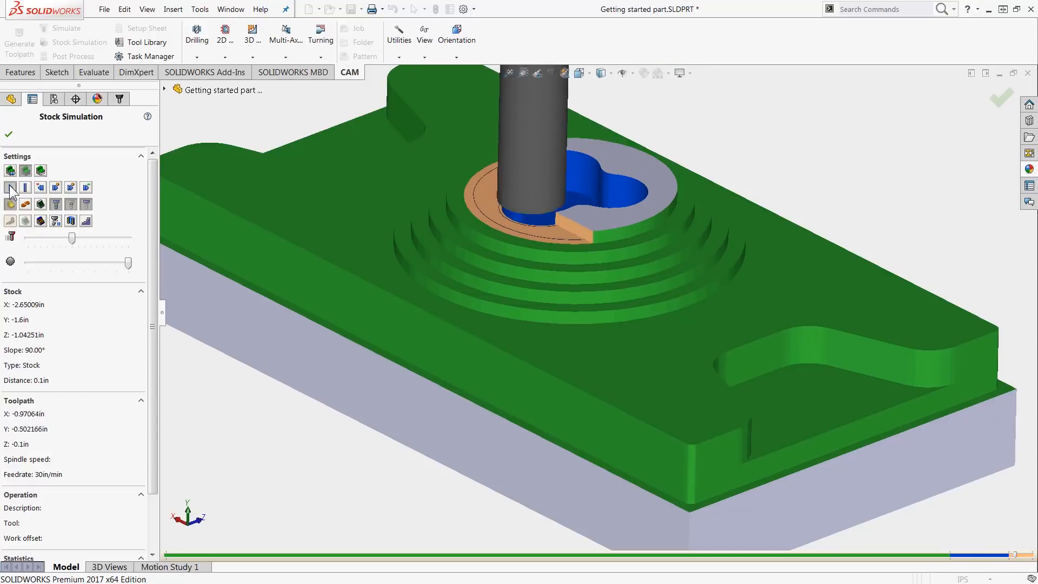
pyautogui.click(567, 458)
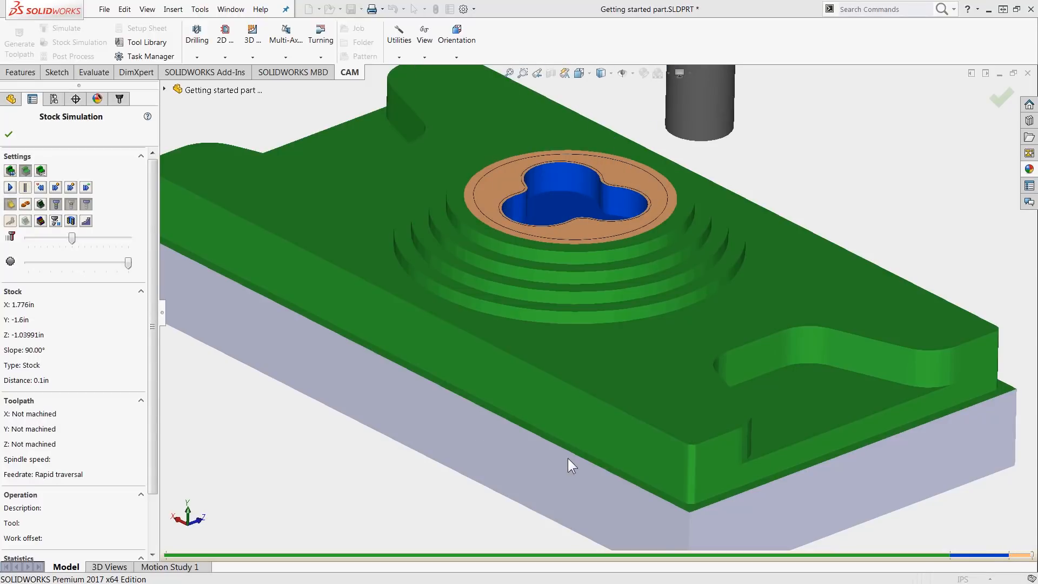
pyautogui.click(9, 135)
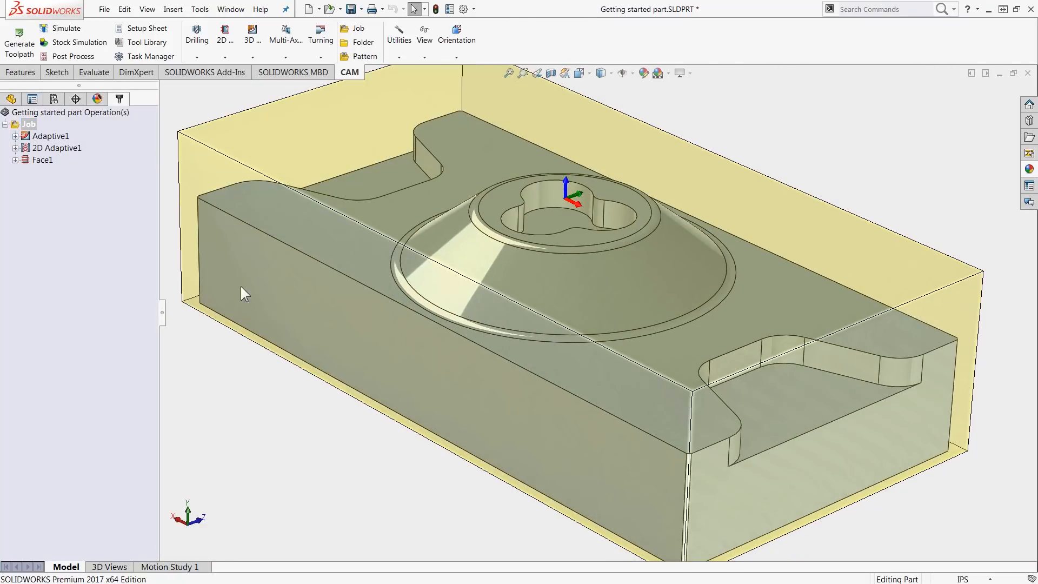
# Start a 3D Horizontal clearing operation and assign it the #4 Ø1/4" flat mill already used in the part
pyautogui.click(259, 57)
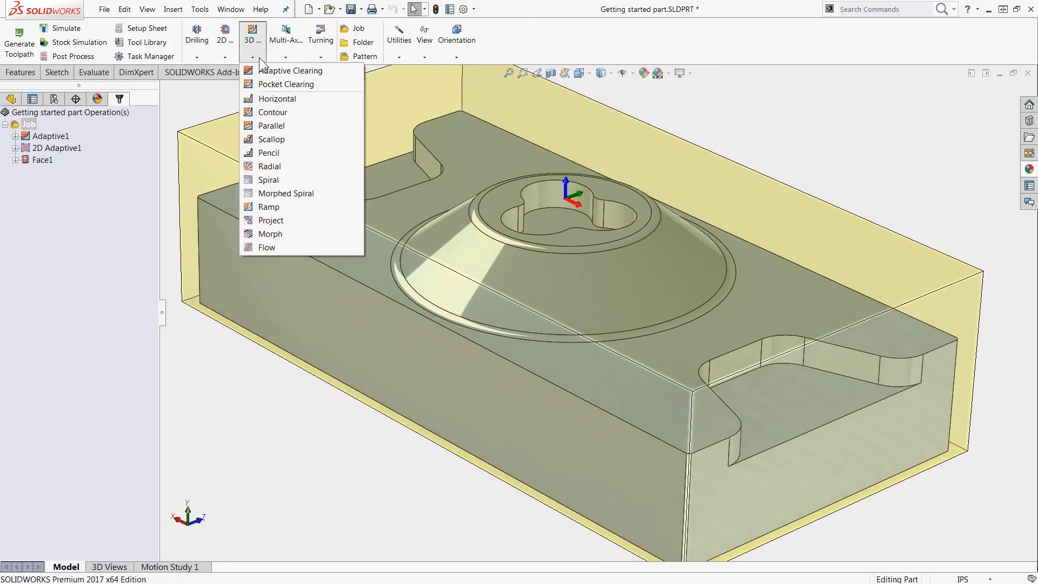
pyautogui.click(325, 102)
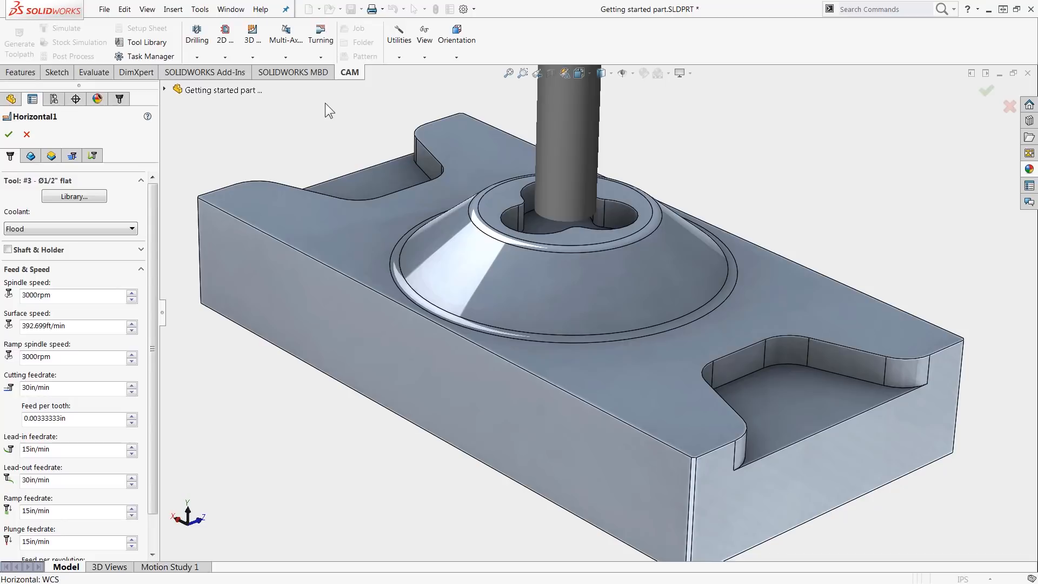
pyautogui.click(74, 196)
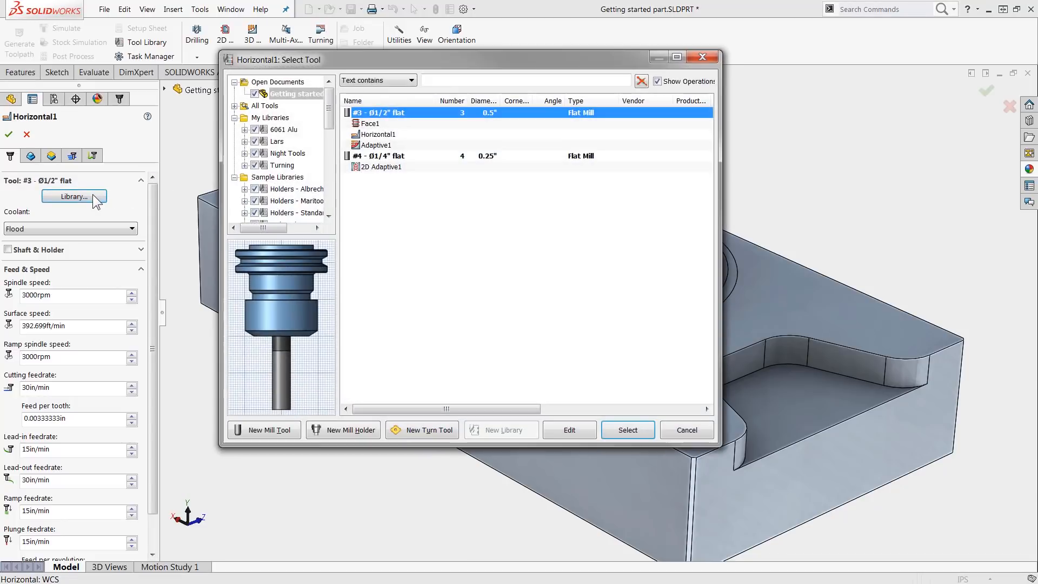
pyautogui.click(397, 156)
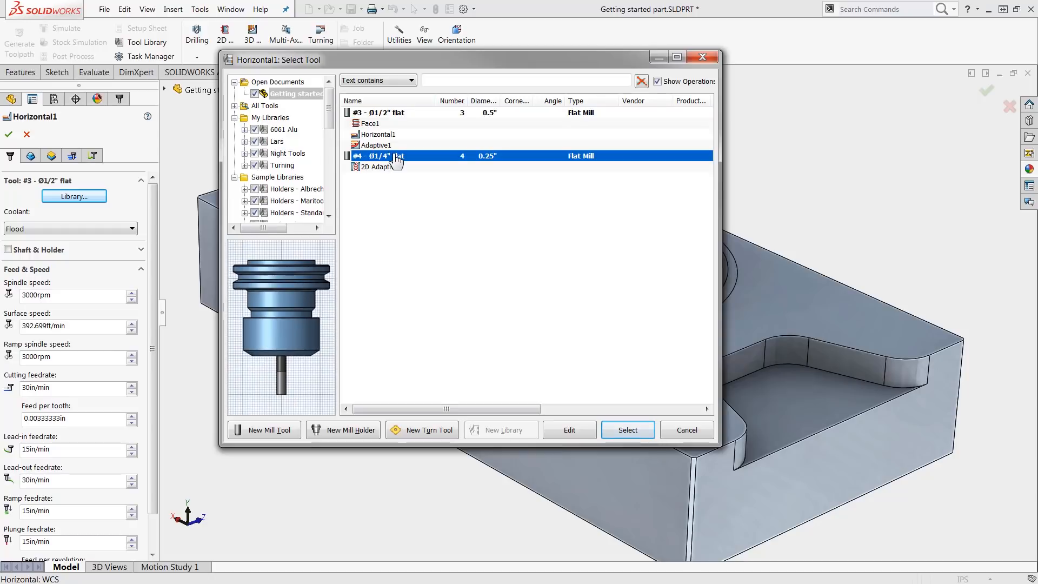
pyautogui.click(618, 431)
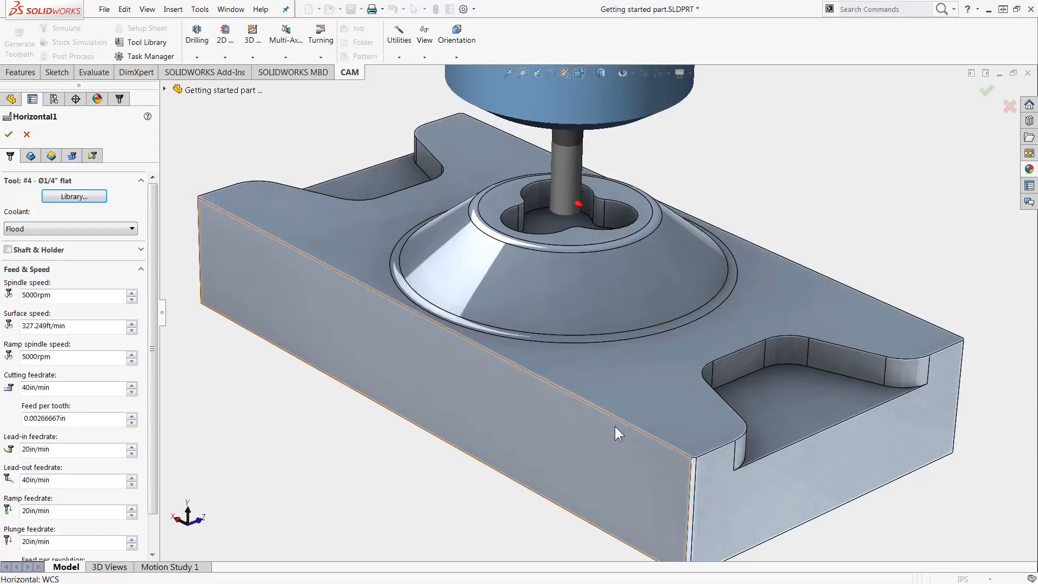
# Set the machining boundary to Selection and pick the block's outer top edge loop and the circular edge around the boss's base
pyautogui.click(31, 156)
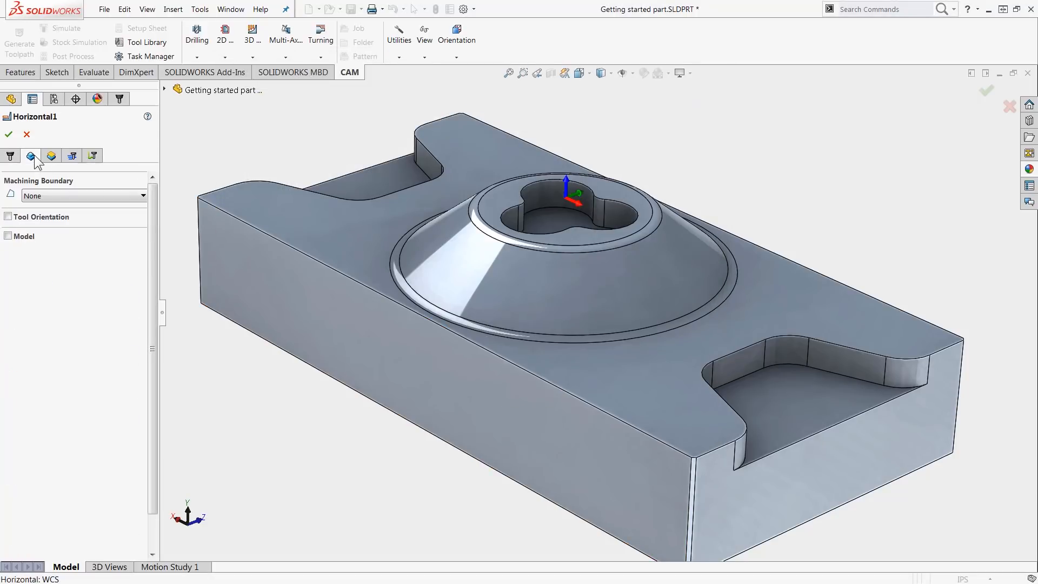
pyautogui.click(49, 194)
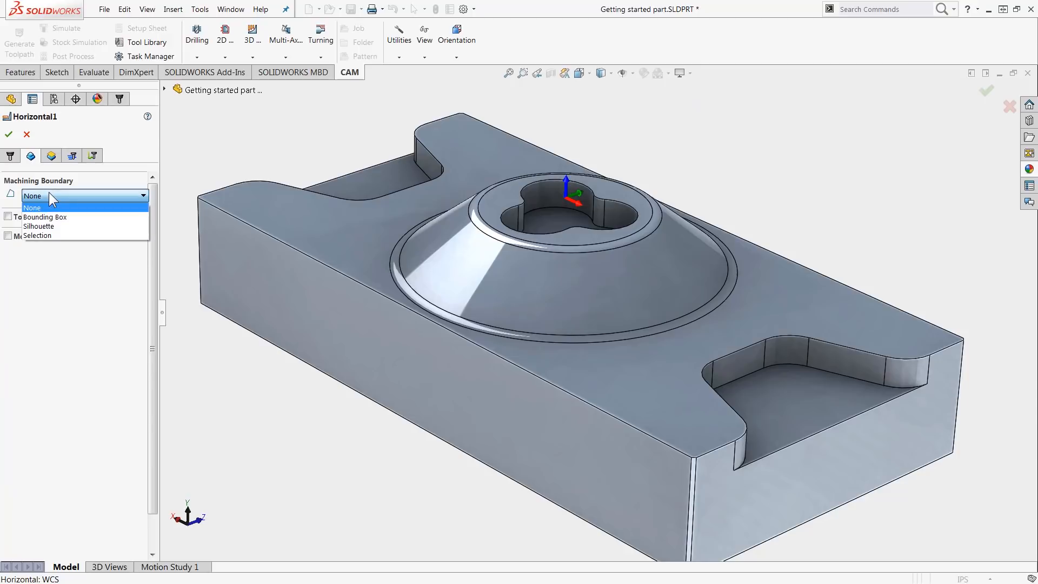
pyautogui.click(57, 237)
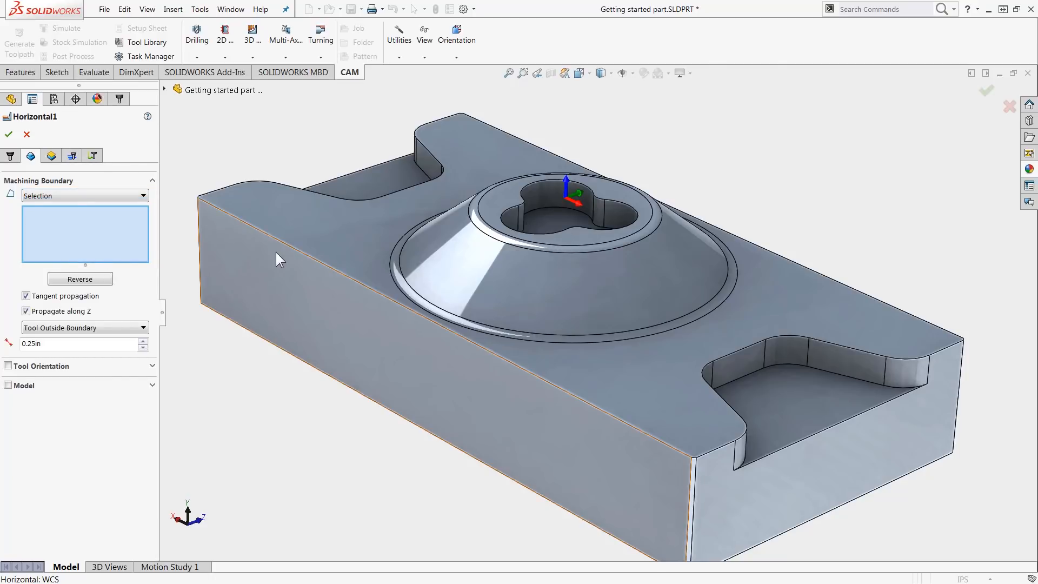
pyautogui.click(293, 247)
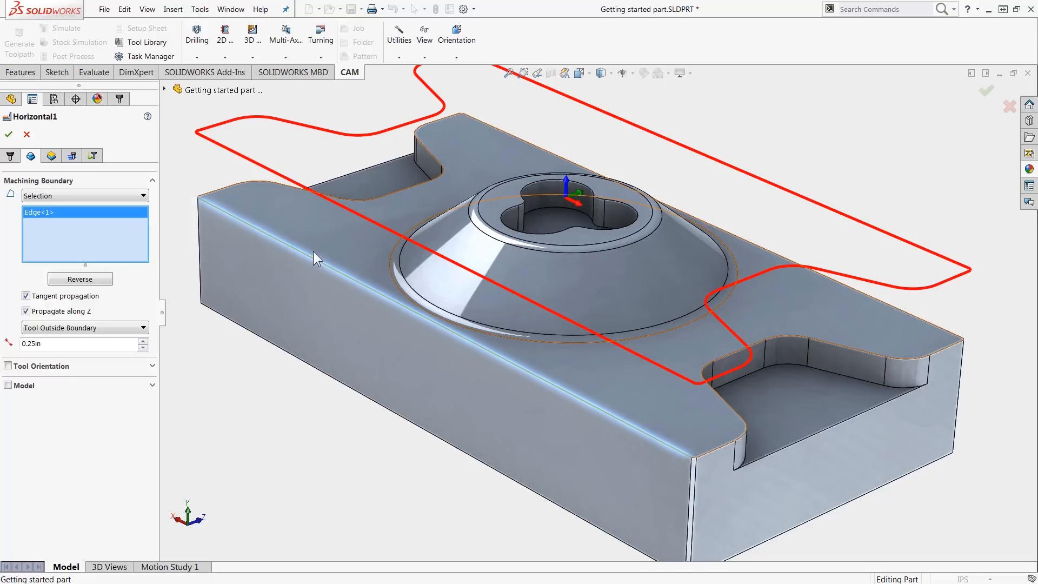
pyautogui.click(391, 272)
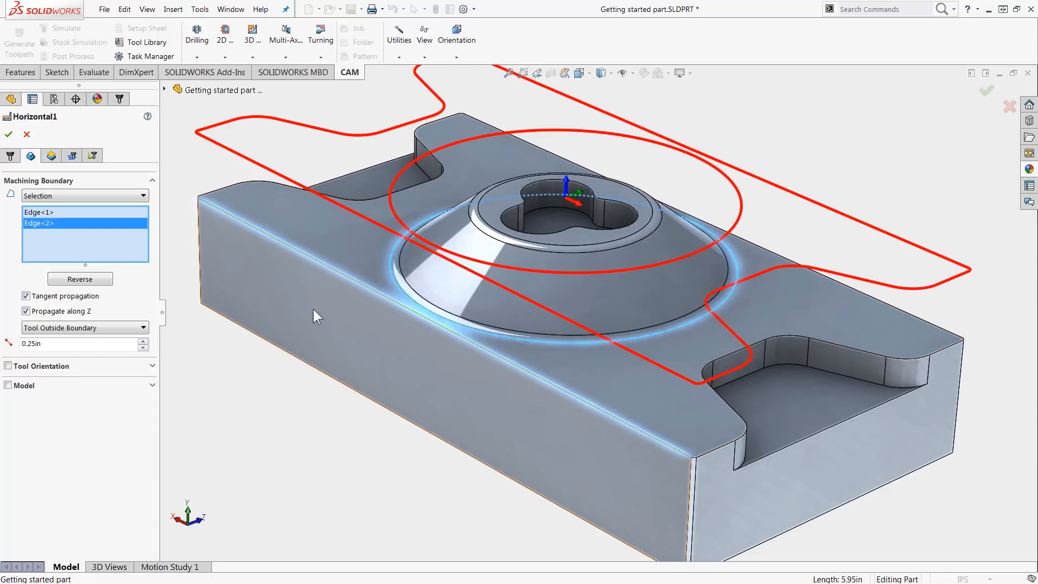
# Set the horizontal operation's boundary to Tool Center on Boundary with a 0.1 in offset and generate the toolpath
pyautogui.click(129, 328)
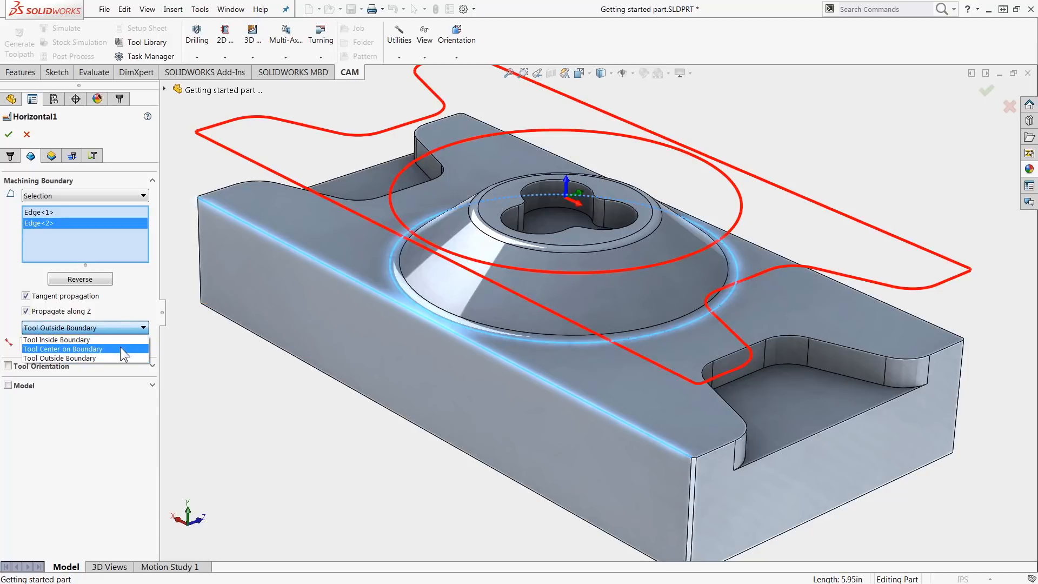
pyautogui.click(121, 348)
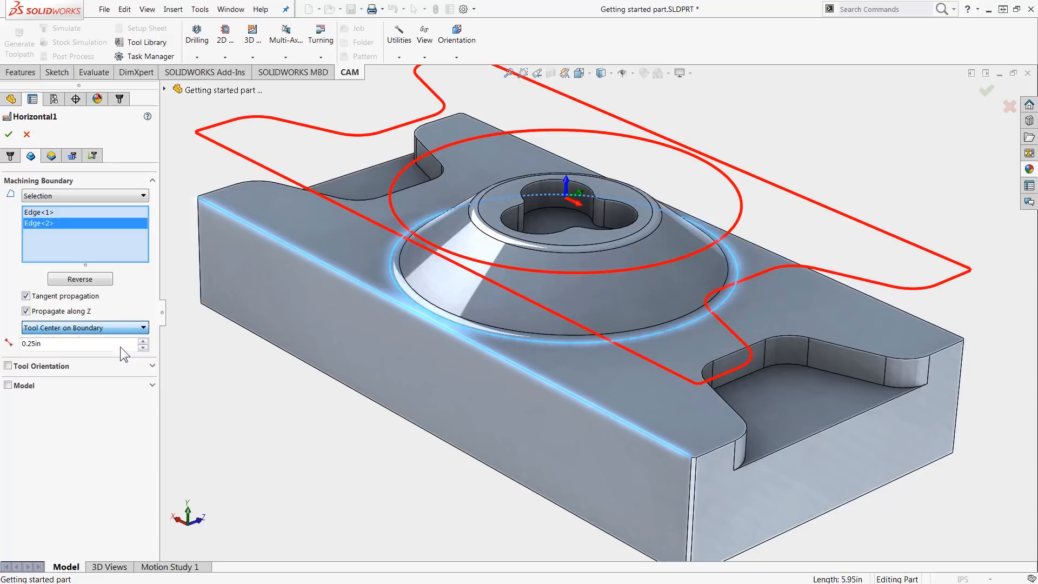
pyautogui.doubleClick(46, 348)
pyautogui.write('.')
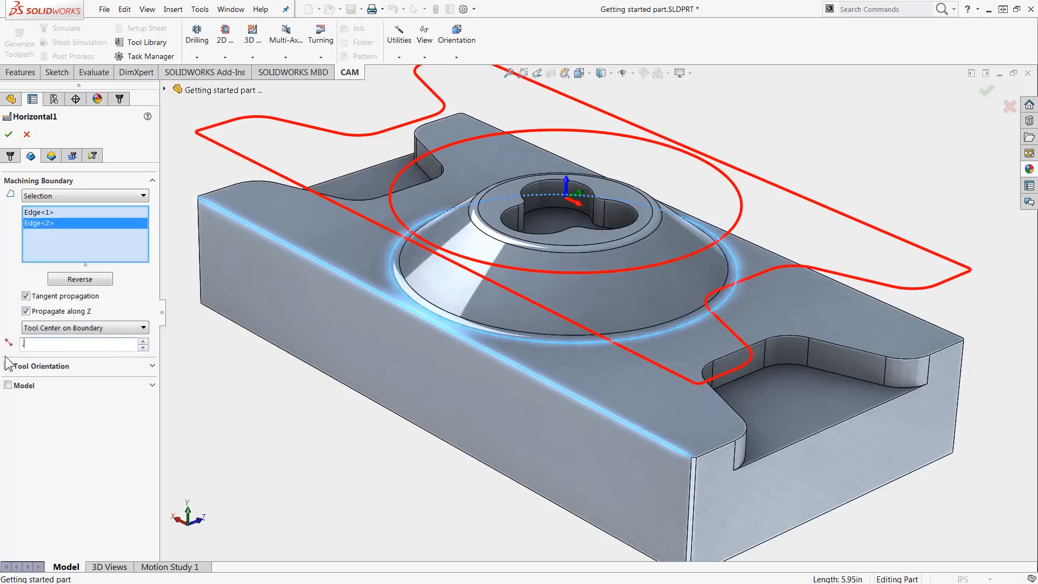
pyautogui.write('1')
pyautogui.click(9, 134)
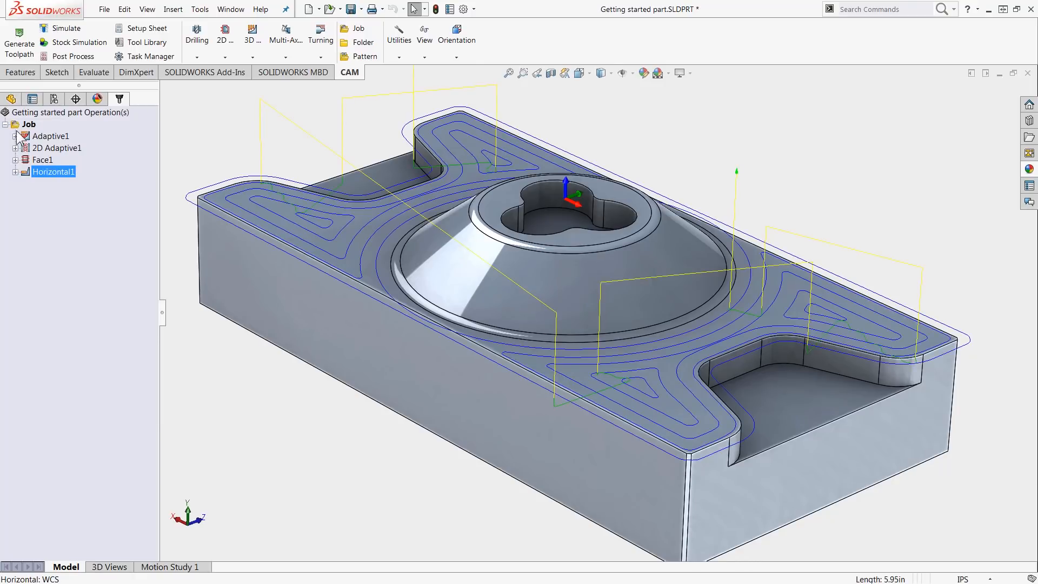
# Run a stock simulation of the whole job, skip ahead to the end of the facing pass, play the horizontal pass and exit
pyautogui.click(27, 125)
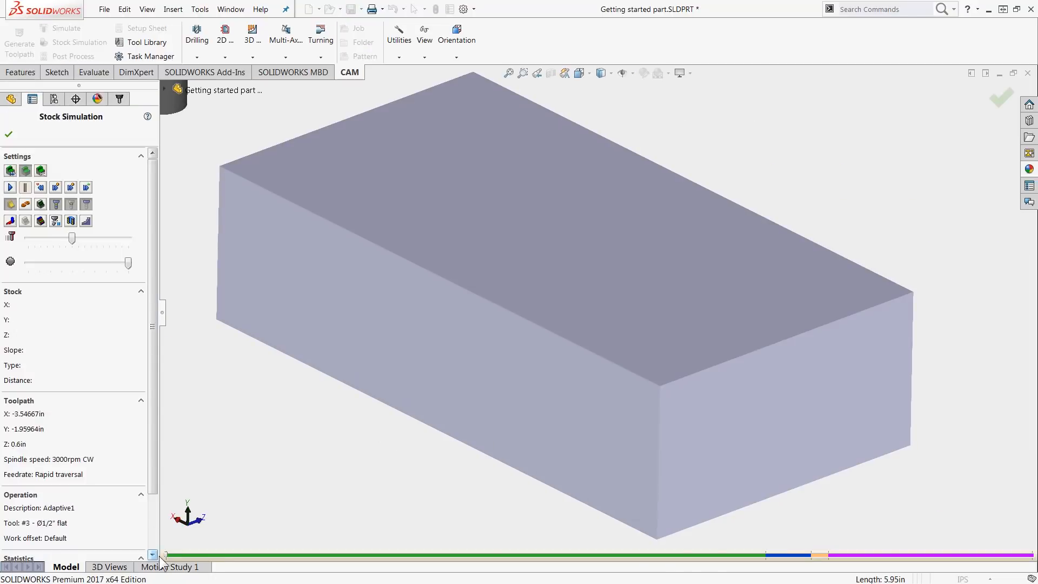
pyautogui.moveTo(166, 555); pyautogui.dragTo(278, 550)
pyautogui.moveTo(694, 556); pyautogui.dragTo(822, 562)
pyautogui.click(8, 192)
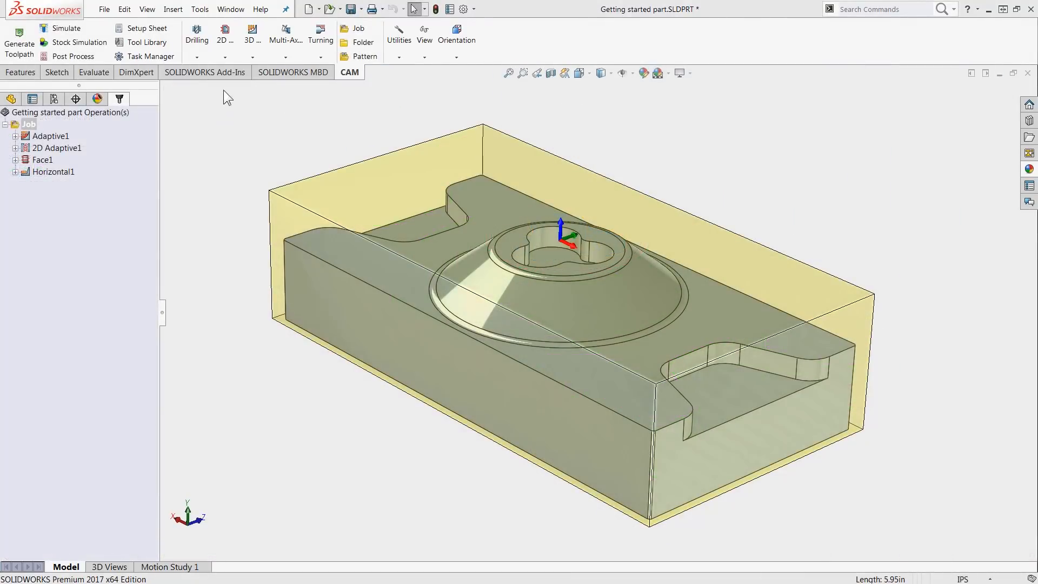
# Start a 2D Pocket operation with Propagate along Z off and pick both end pockets' bottom edges and the boss pocket's floor face
pyautogui.click(227, 58)
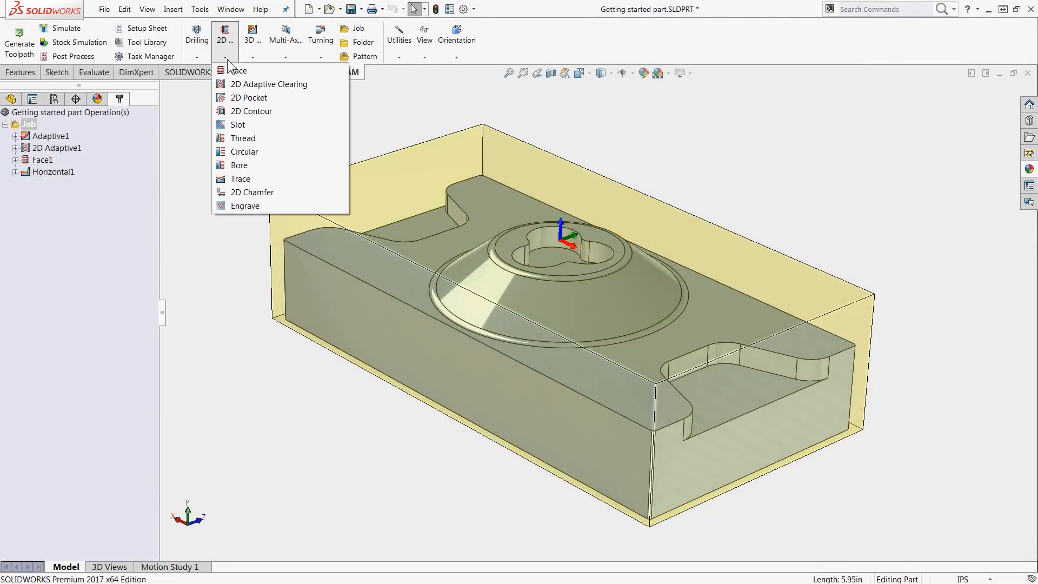
pyautogui.click(266, 102)
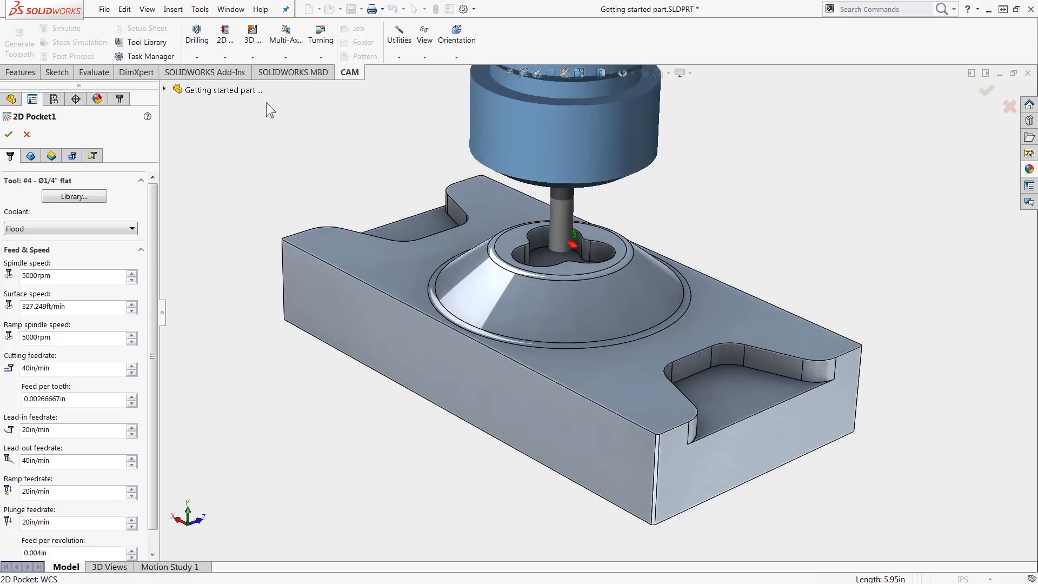
pyautogui.click(30, 156)
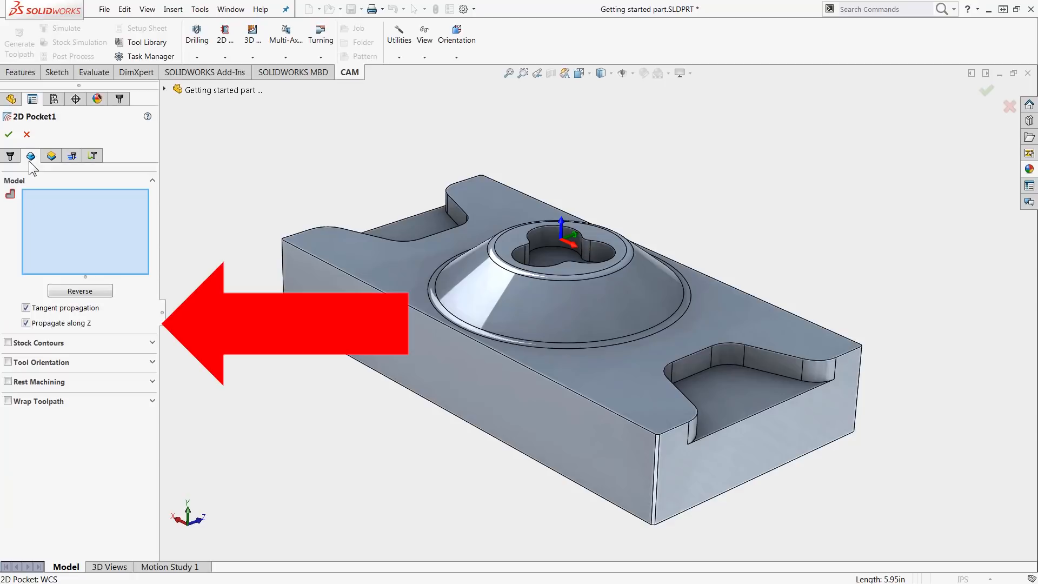
pyautogui.click(25, 324)
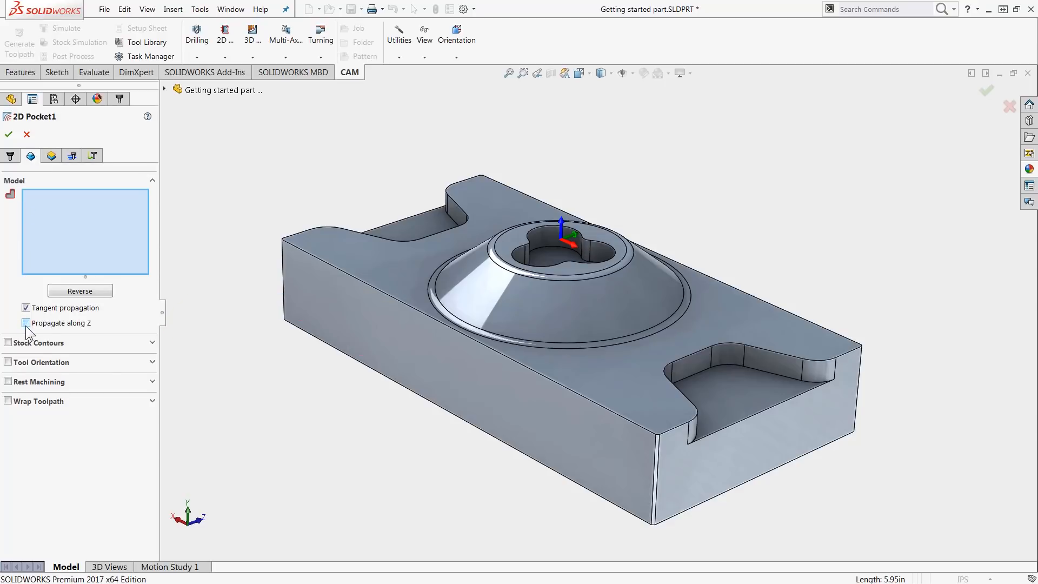
pyautogui.click(822, 381)
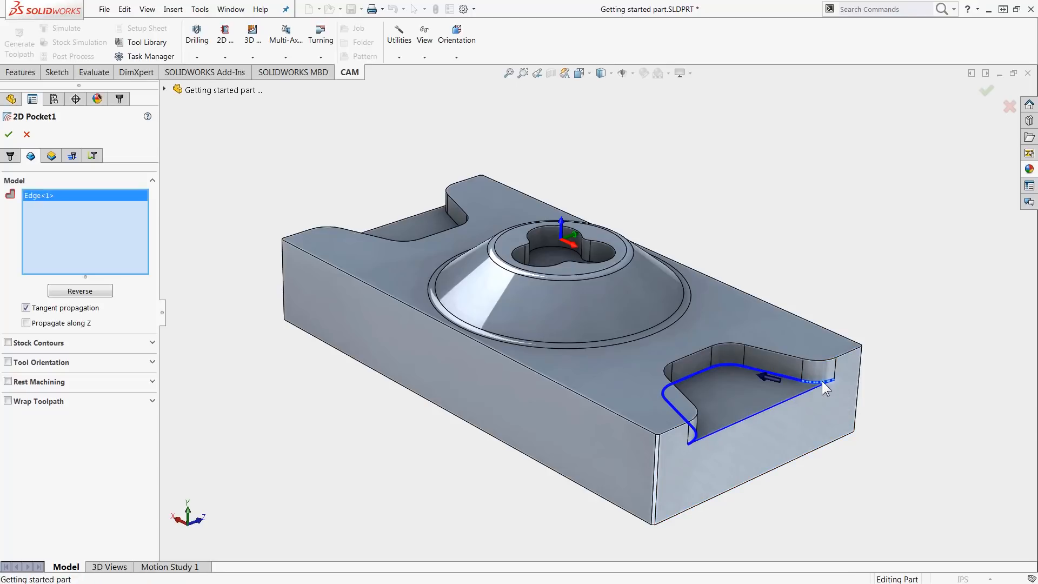
pyautogui.click(566, 254)
pyautogui.moveTo(450, 458); pyautogui.dragTo(659, 467, button='middle')
pyautogui.click(657, 459)
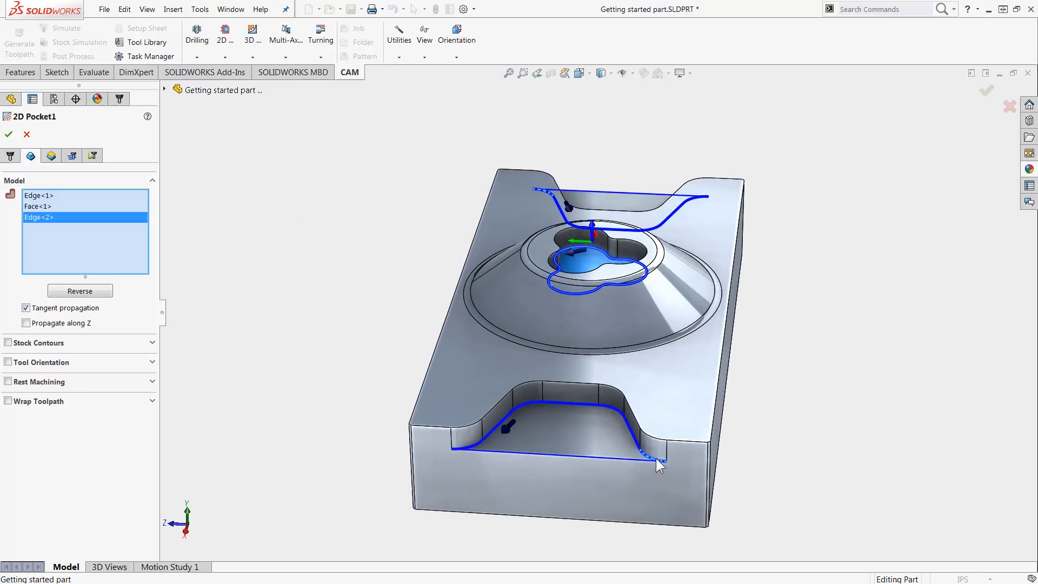
# Enable stock contours and finishing passes for the 2D pocket, disable stock to leave, and generate the toolpath
pyautogui.click(8, 343)
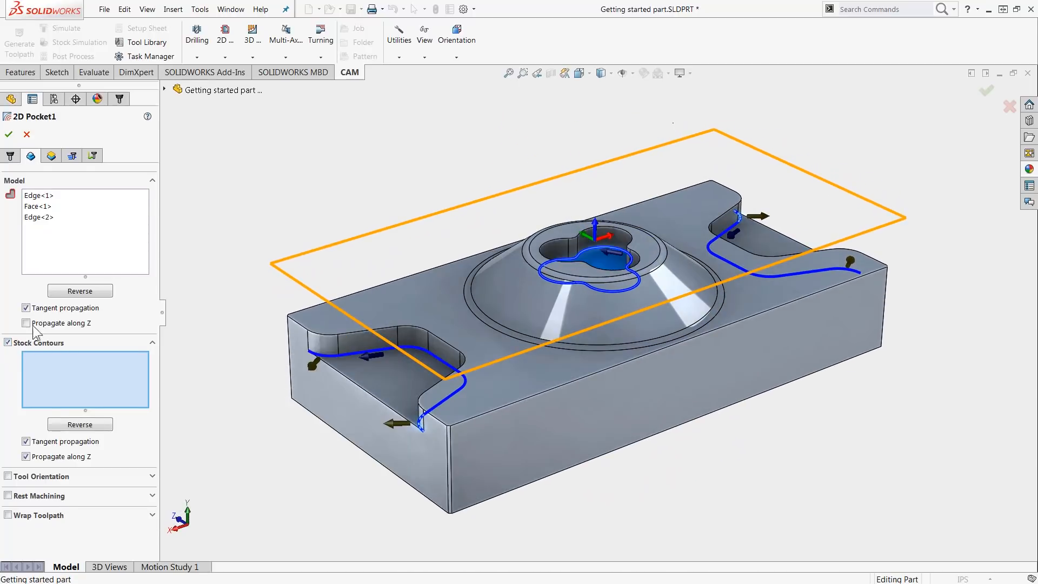
pyautogui.click(72, 156)
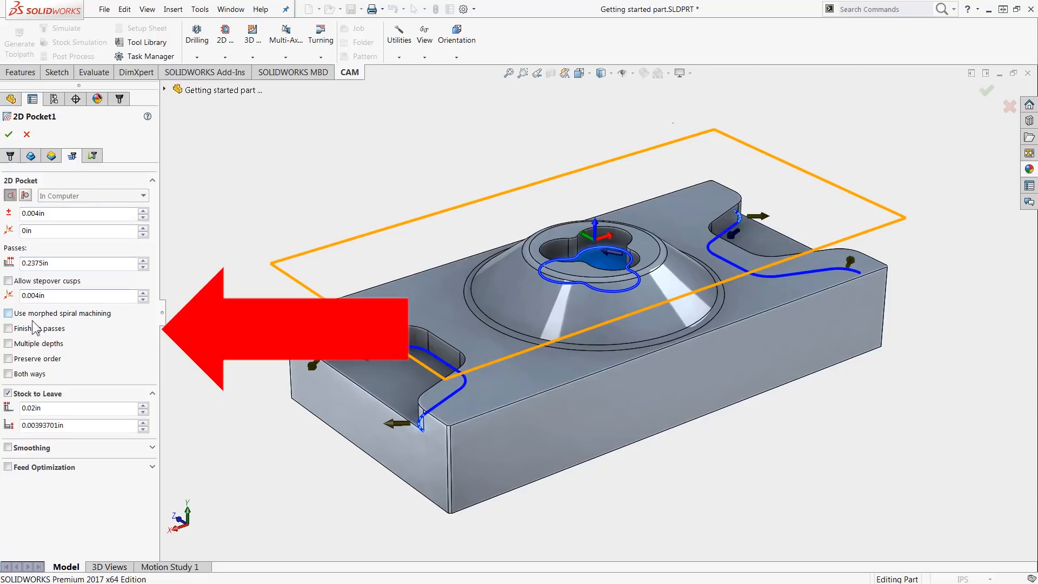
pyautogui.click(9, 329)
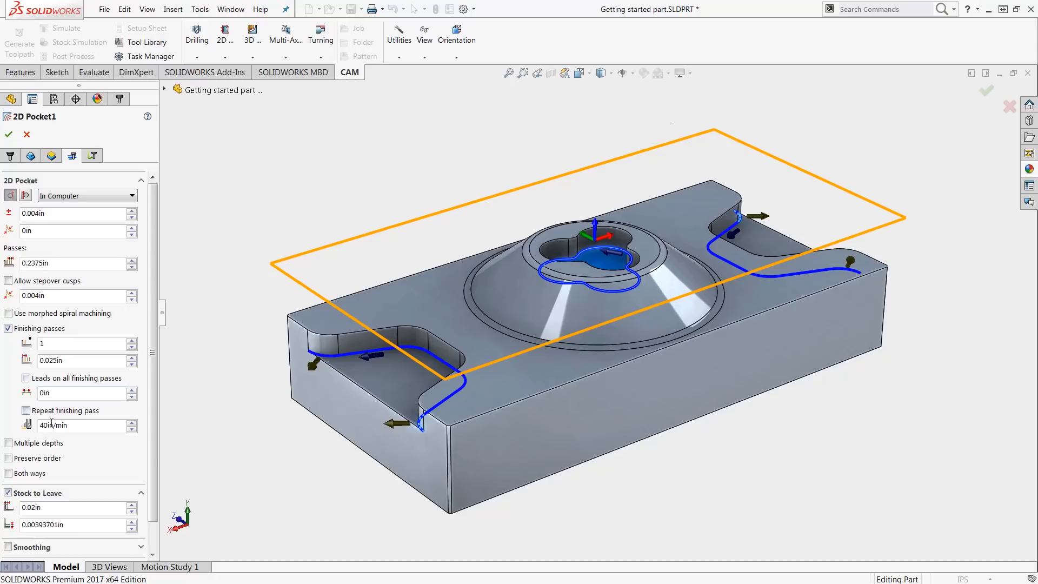
pyautogui.click(8, 493)
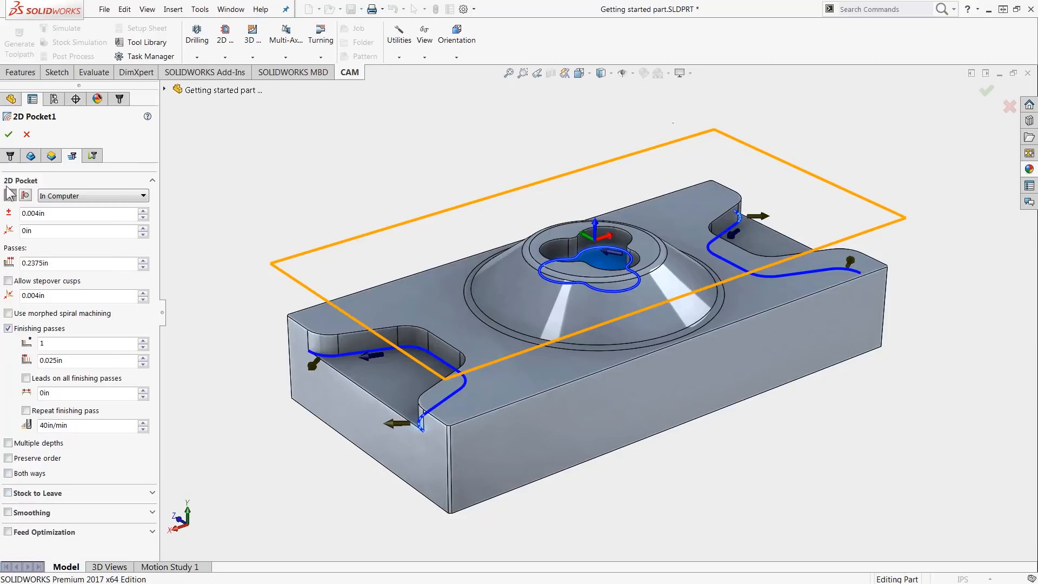
pyautogui.click(9, 135)
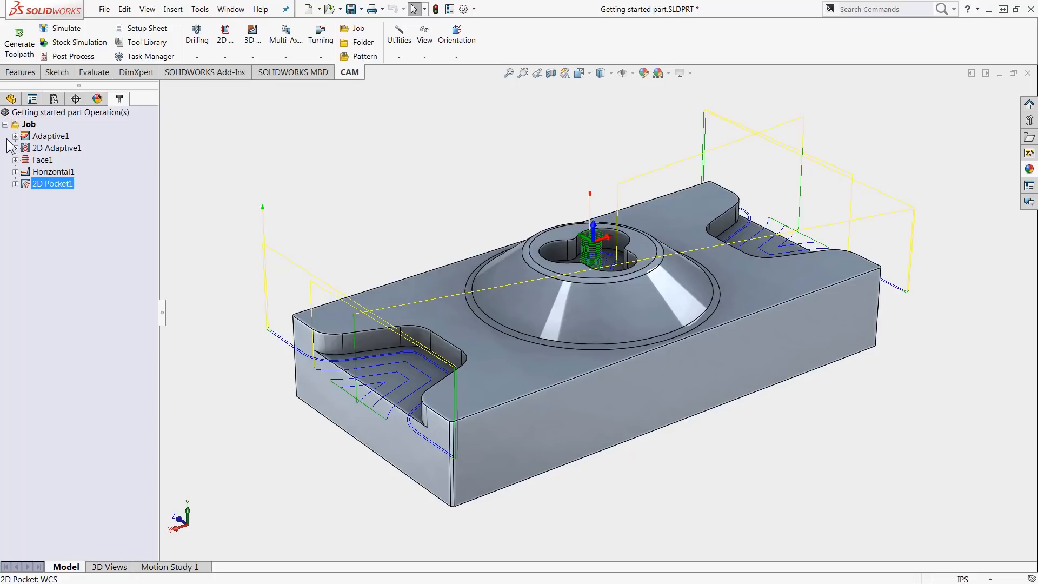
# Edit the 2D pocket operation, change its ramping type to Plunge and regenerate the toolpath
pyautogui.rightClick(52, 186)
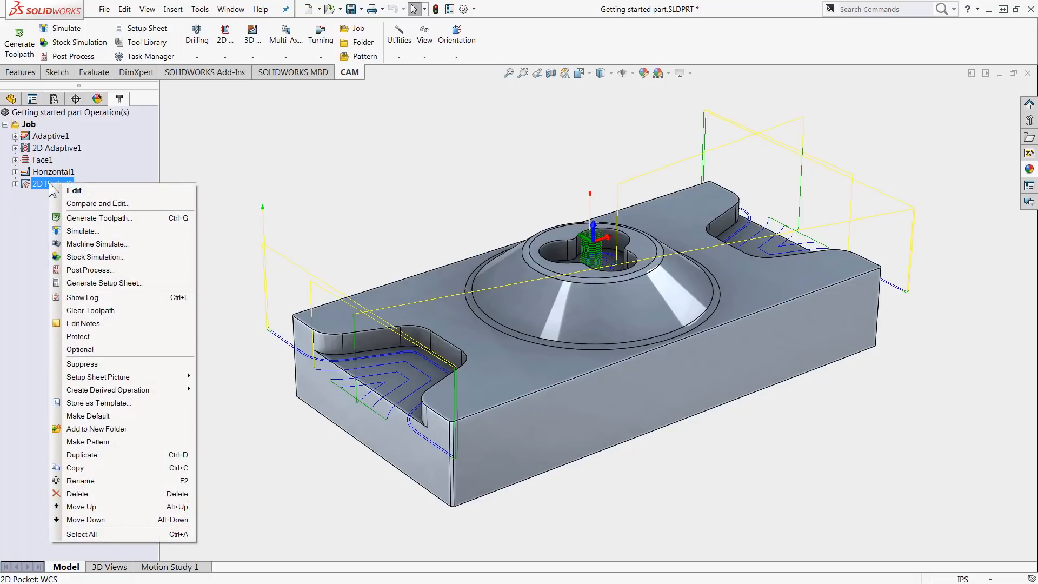
pyautogui.click(93, 189)
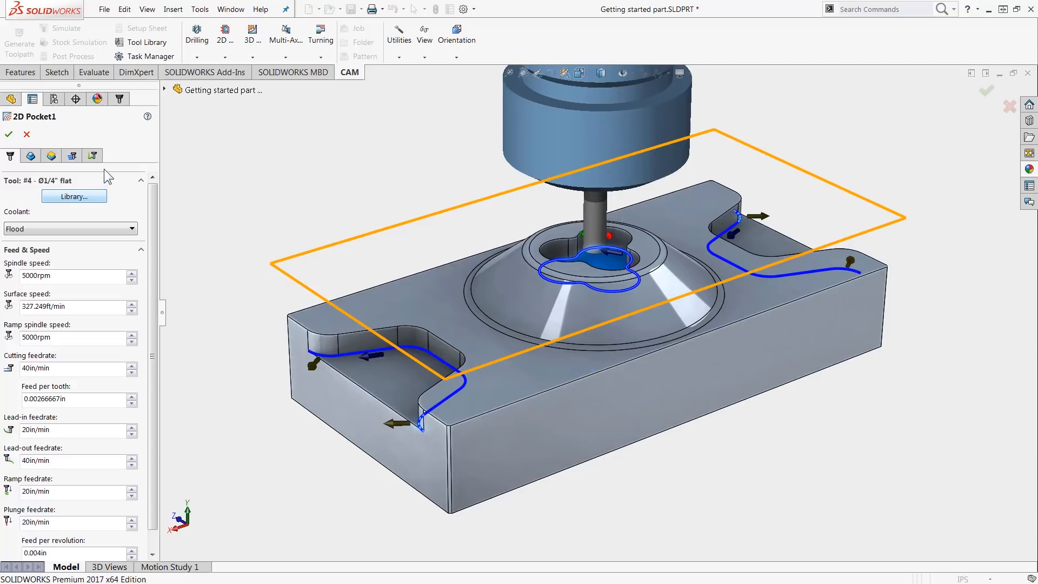
pyautogui.click(100, 159)
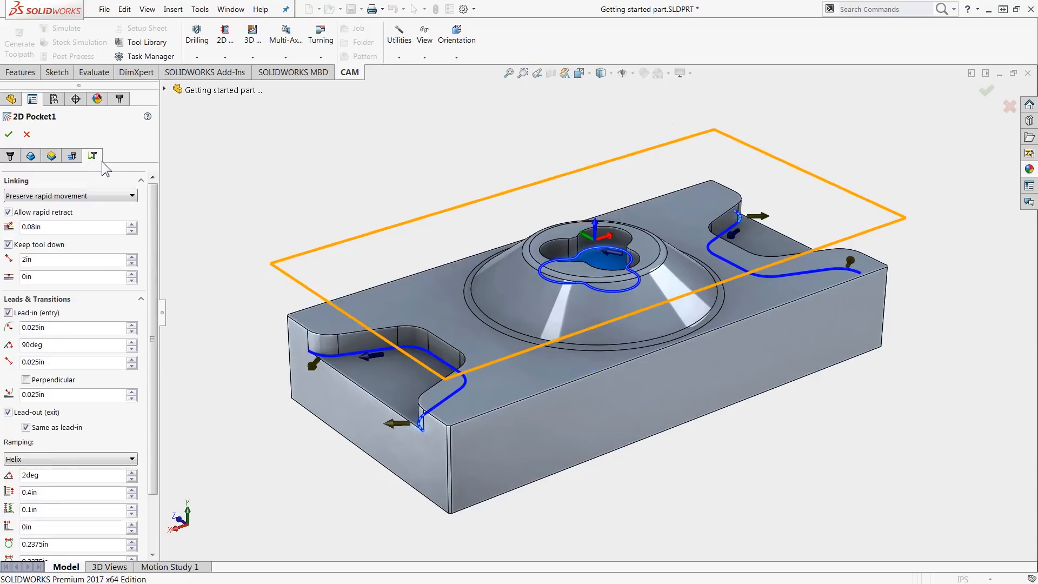
pyautogui.click(93, 458)
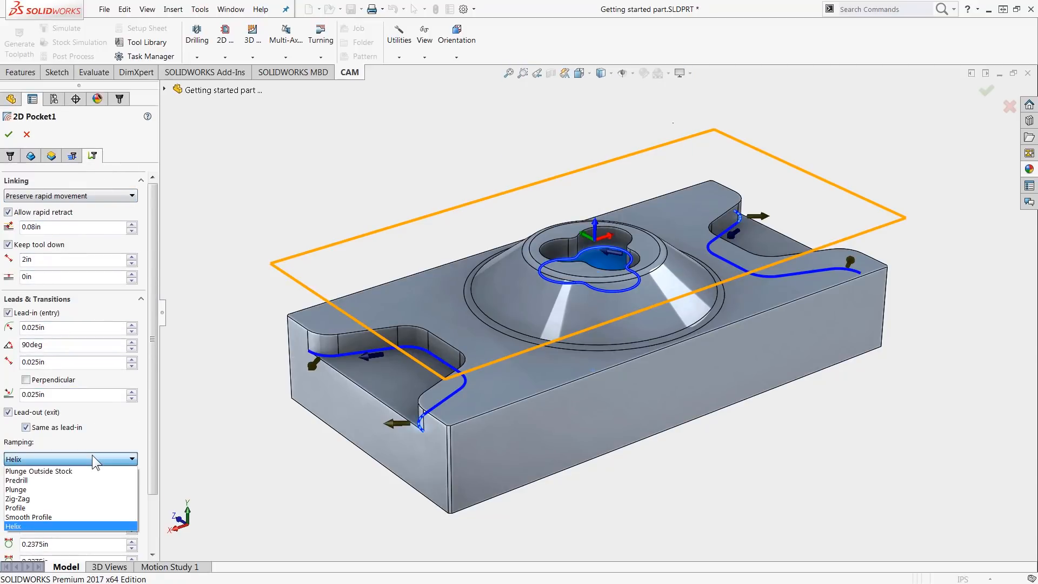
pyautogui.click(81, 488)
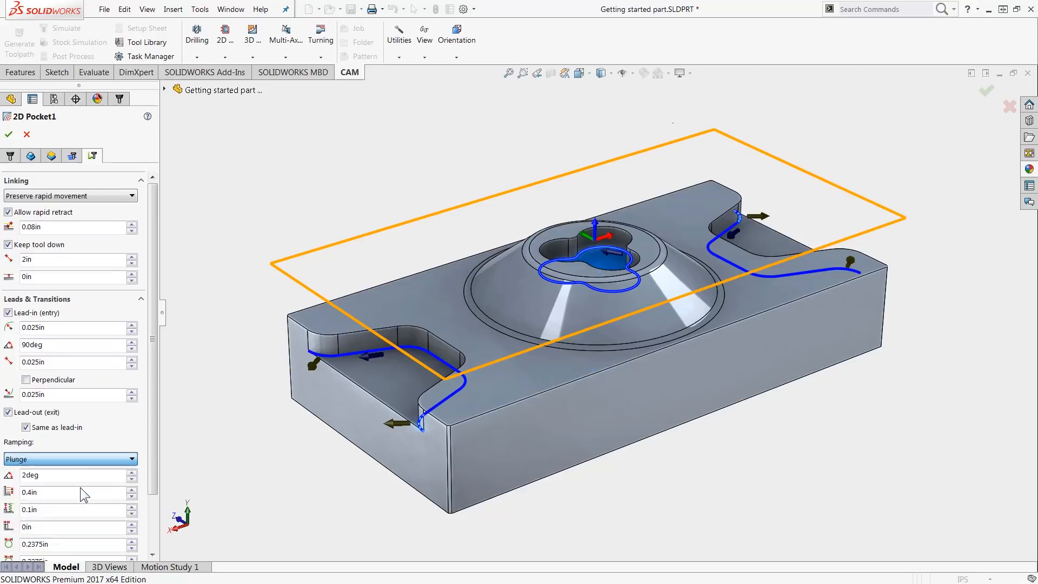
pyautogui.click(8, 135)
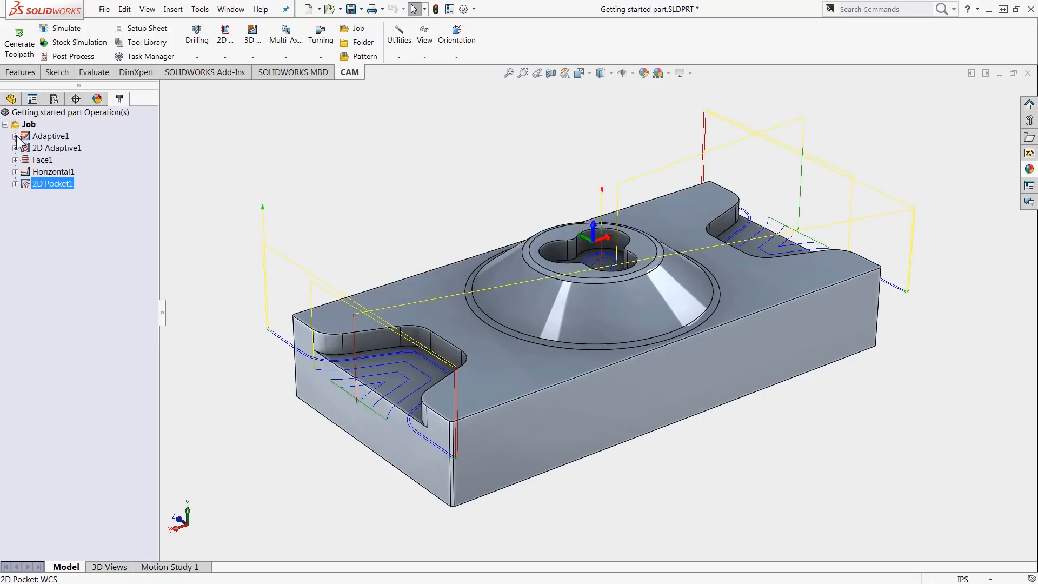
# Simulate the whole job's stock removal, skip to near the end of the horizontal pass, play the 2D pocket pass and exit
pyautogui.click(32, 122)
pyautogui.click(65, 44)
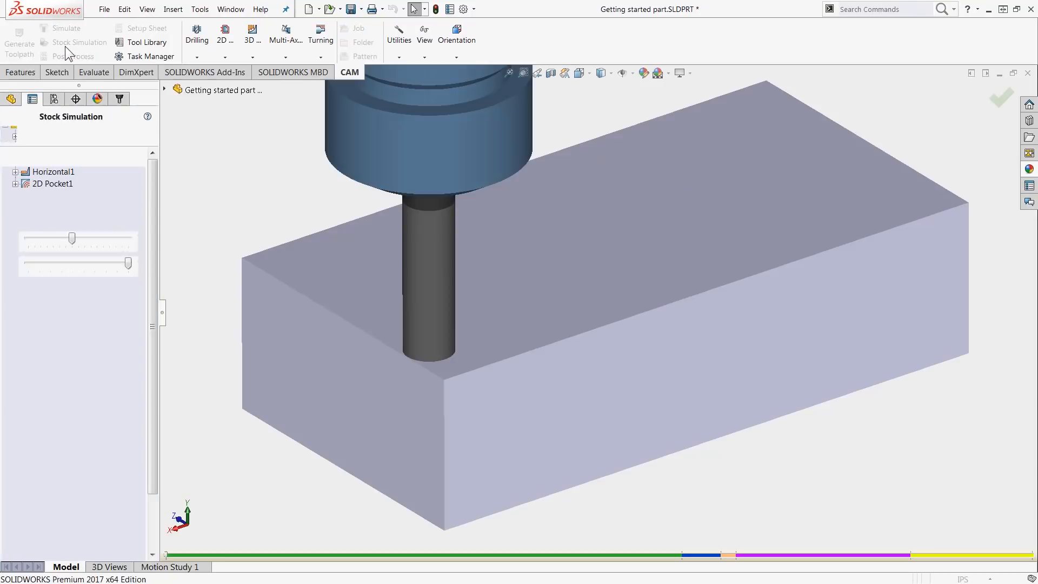
pyautogui.moveTo(166, 554); pyautogui.dragTo(398, 553)
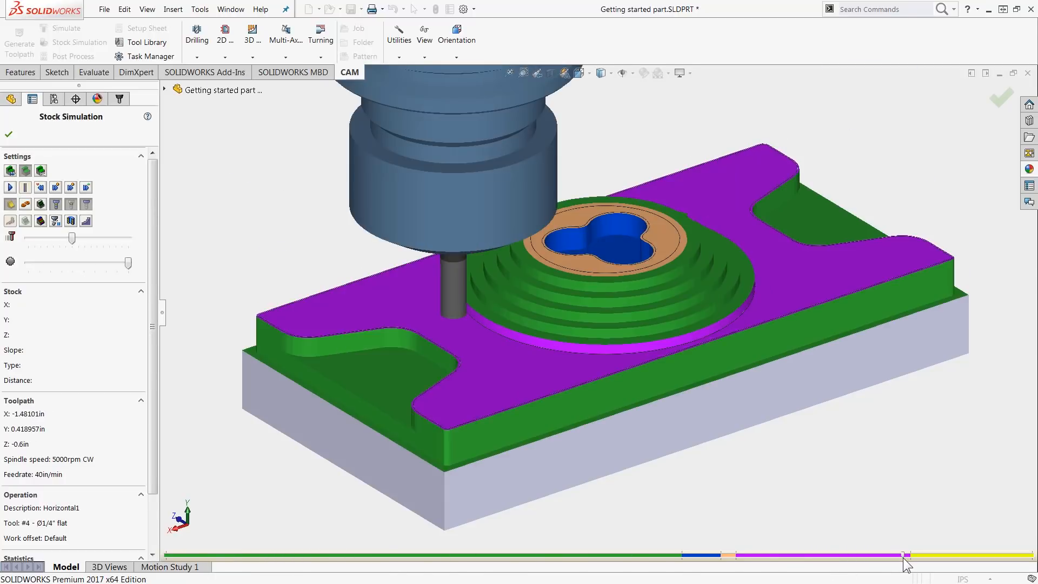
pyautogui.click(10, 187)
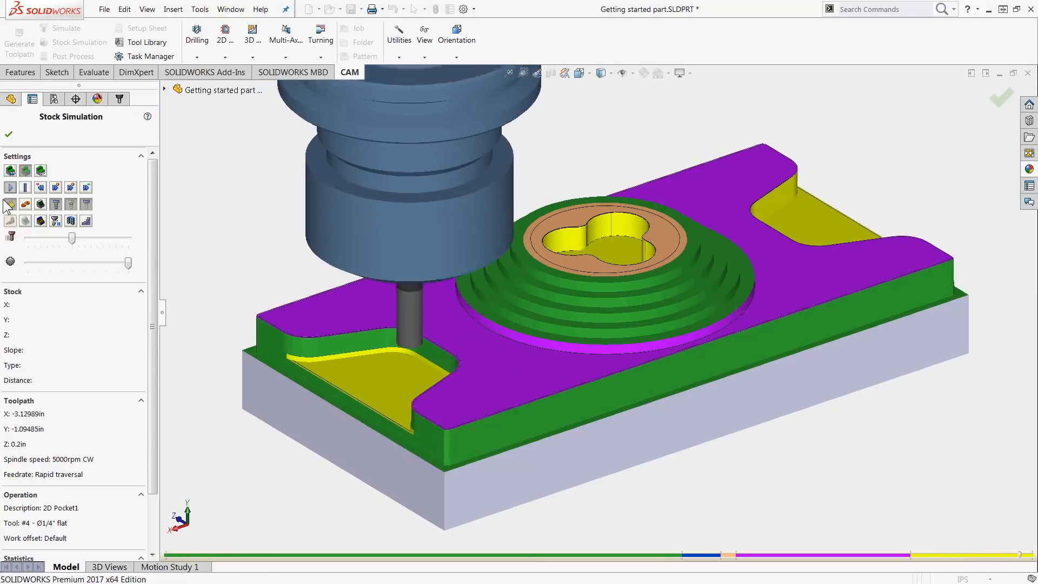
pyautogui.click(8, 134)
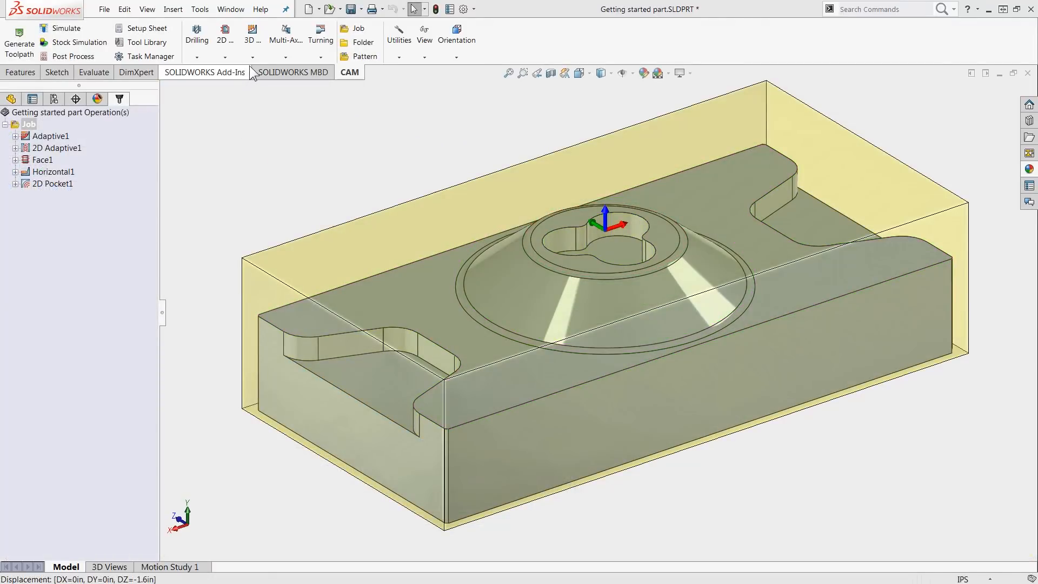
# Start a 3D Contour operation and assign it the #12 Ø1/4" ball mill from the Tutorial (Inch) library
pyautogui.click(252, 58)
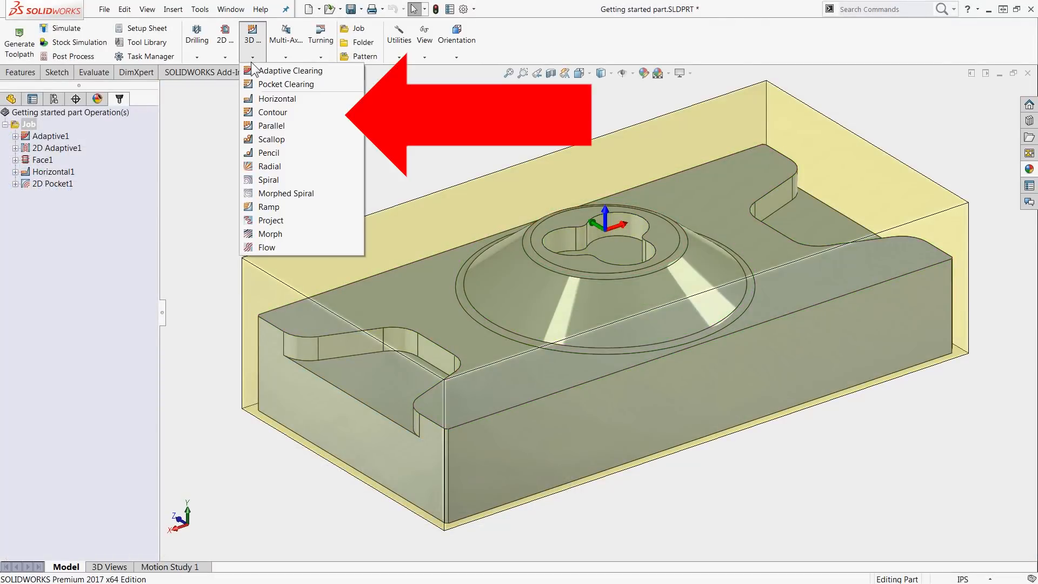
pyautogui.click(326, 112)
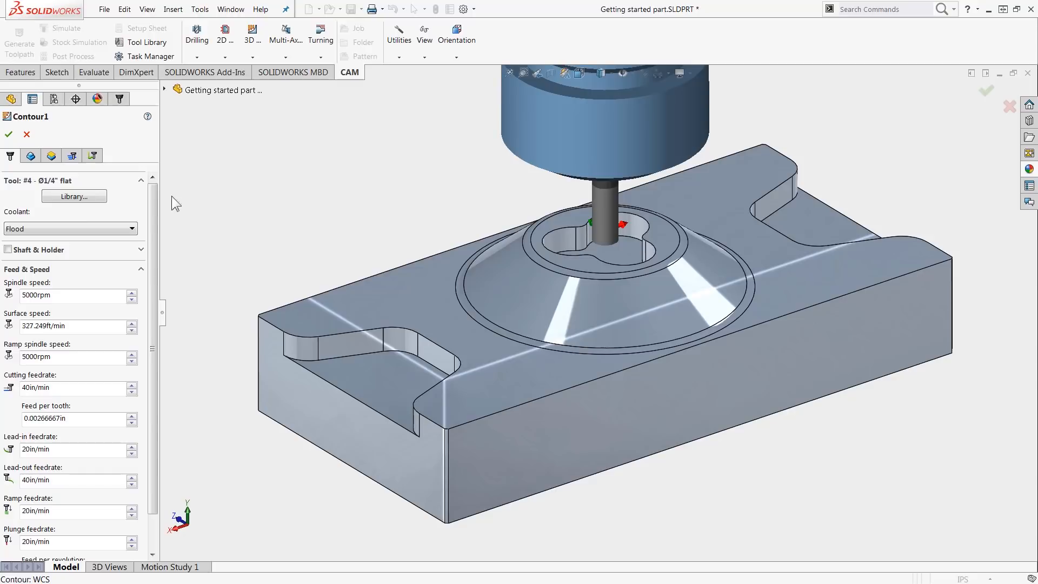
pyautogui.click(92, 198)
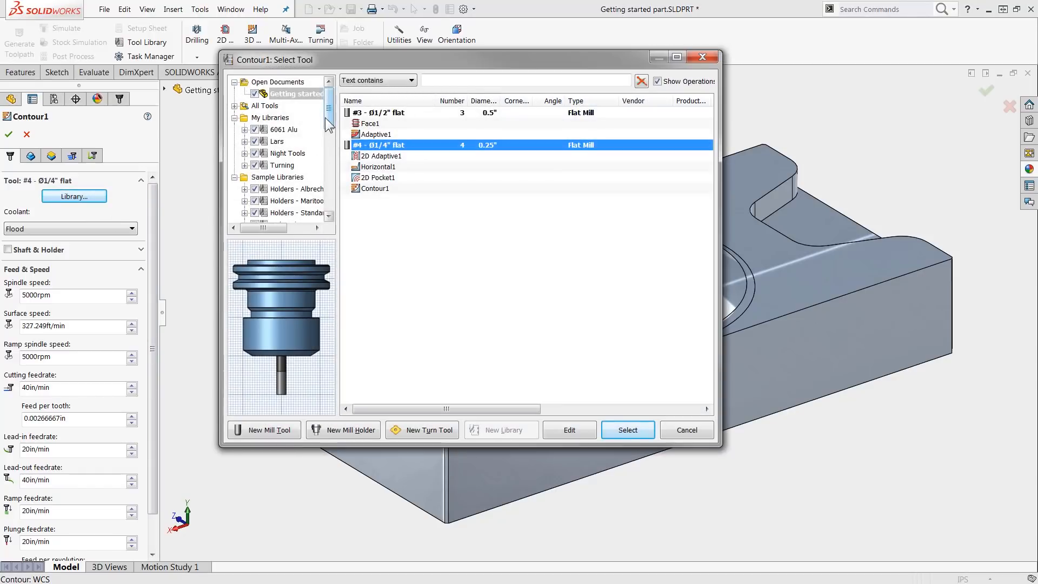
pyautogui.scroll(-7, 303, 163)
pyautogui.click(291, 201)
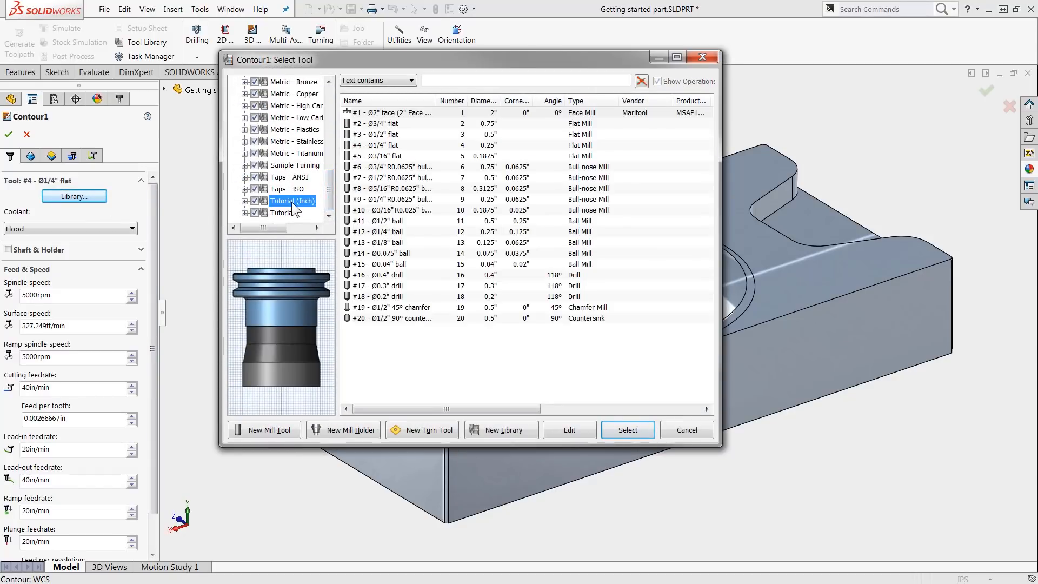
pyautogui.click(398, 233)
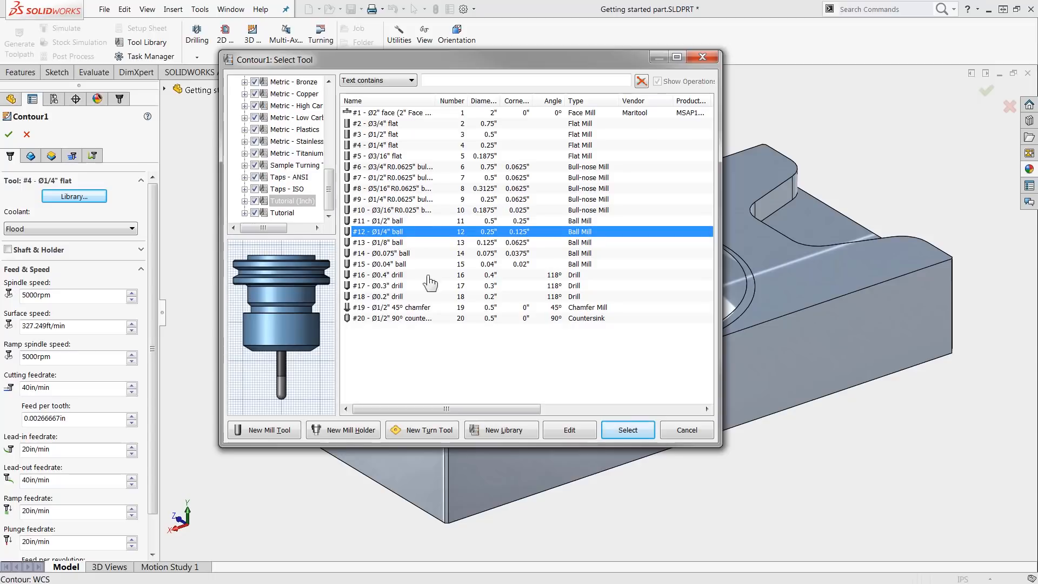
pyautogui.click(640, 429)
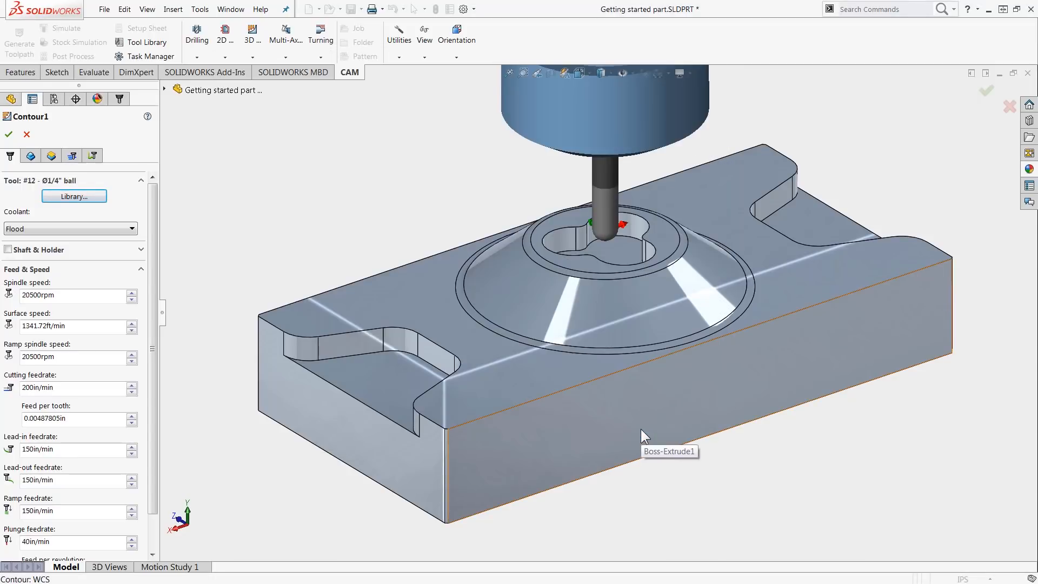
# Set the contour's machining boundary to Selection, using the cone's inner top edge and its outer base edge
pyautogui.click(31, 157)
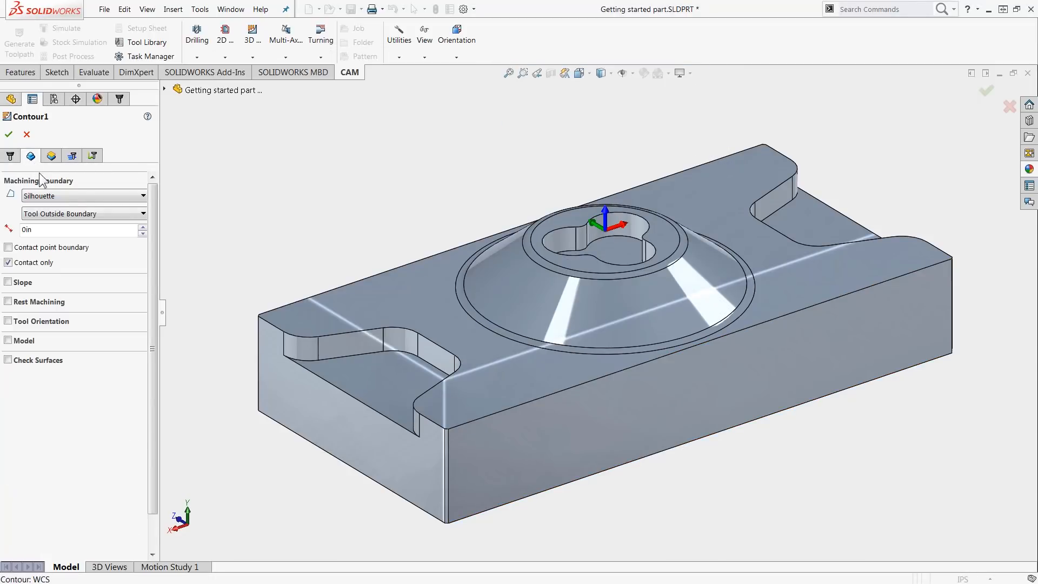
pyautogui.click(80, 193)
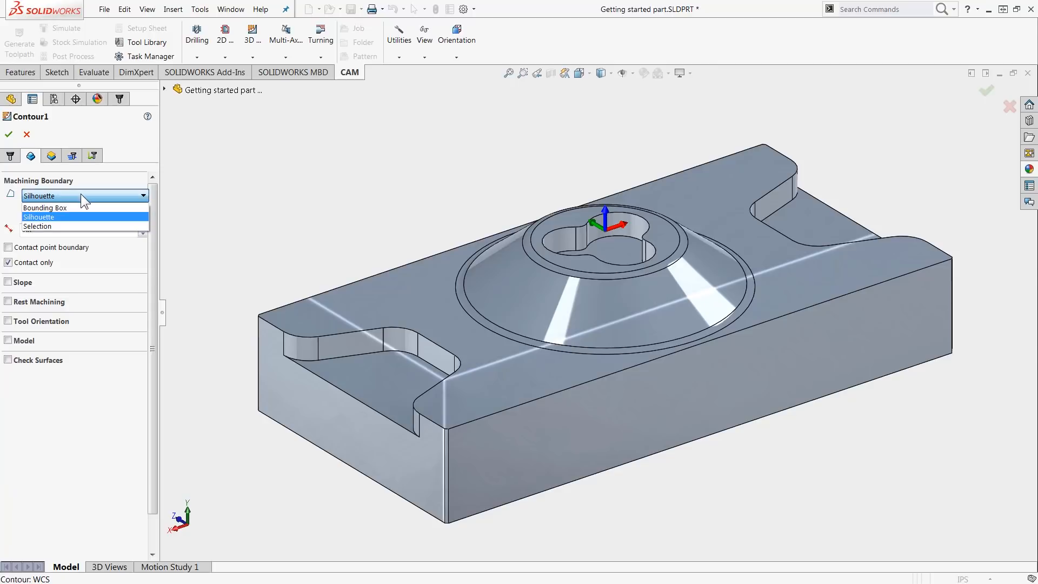
pyautogui.click(63, 225)
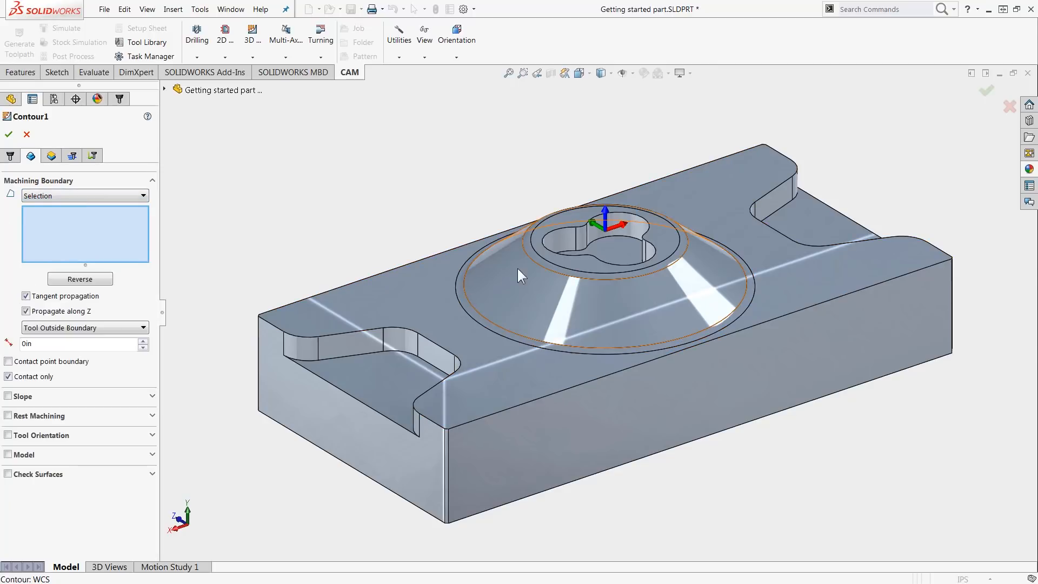
pyautogui.click(548, 261)
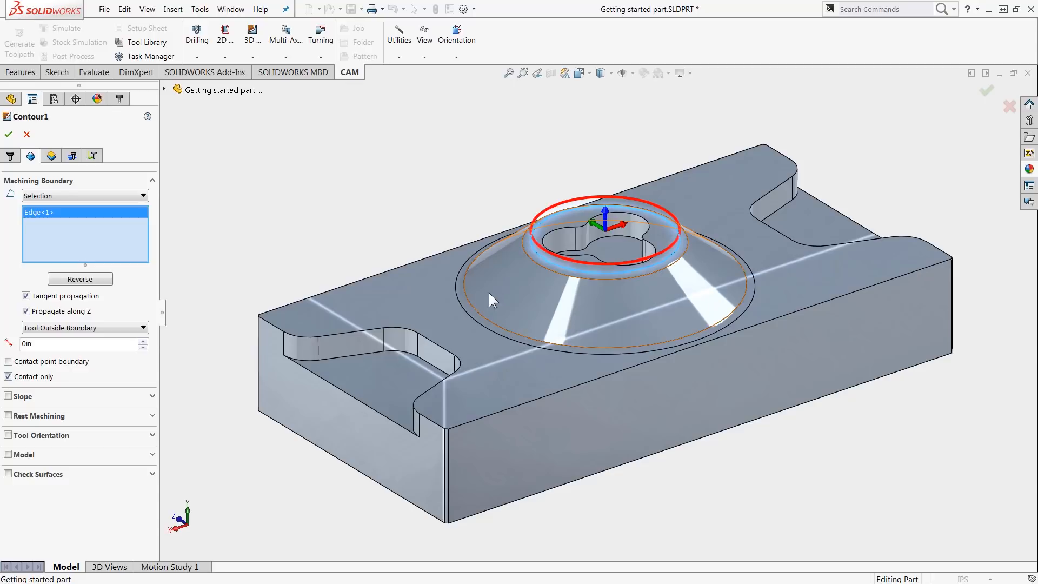
pyautogui.click(463, 309)
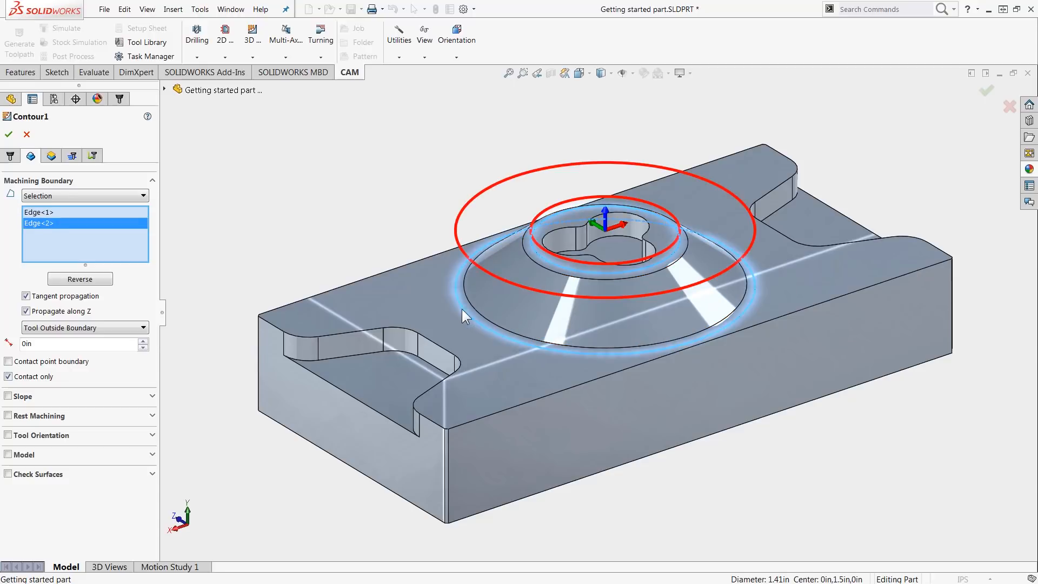
# Set the contour boundary's tool containment to Tool Center on Boundary and enable Contact point boundary
pyautogui.click(137, 328)
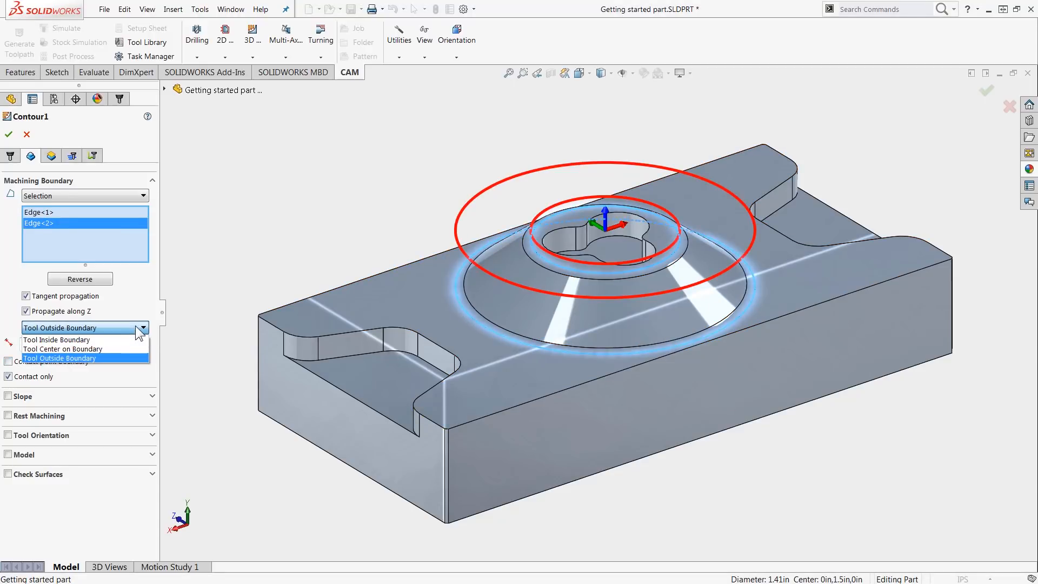
pyautogui.click(124, 347)
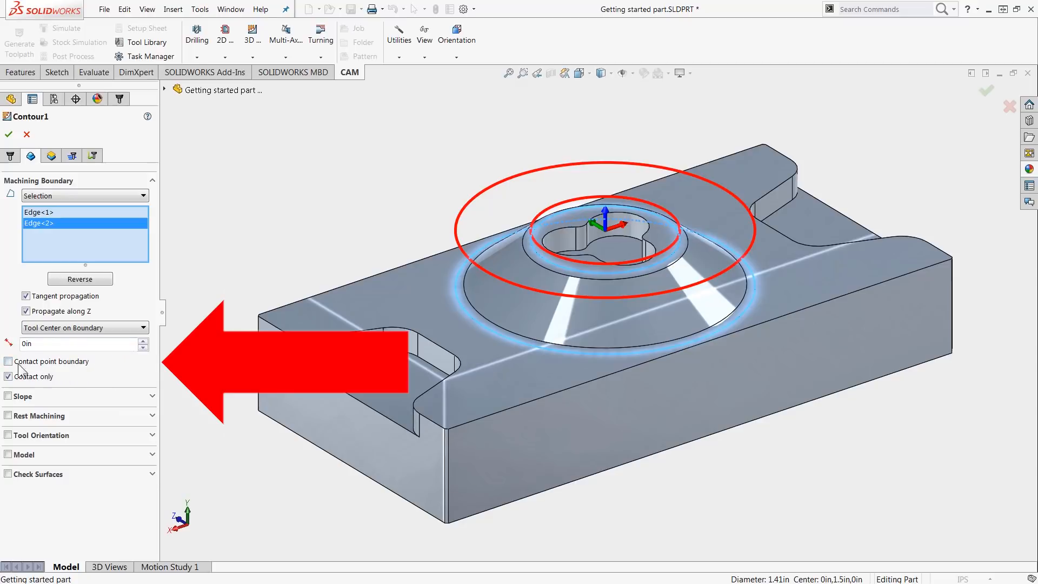
pyautogui.moveTo(10, 367)
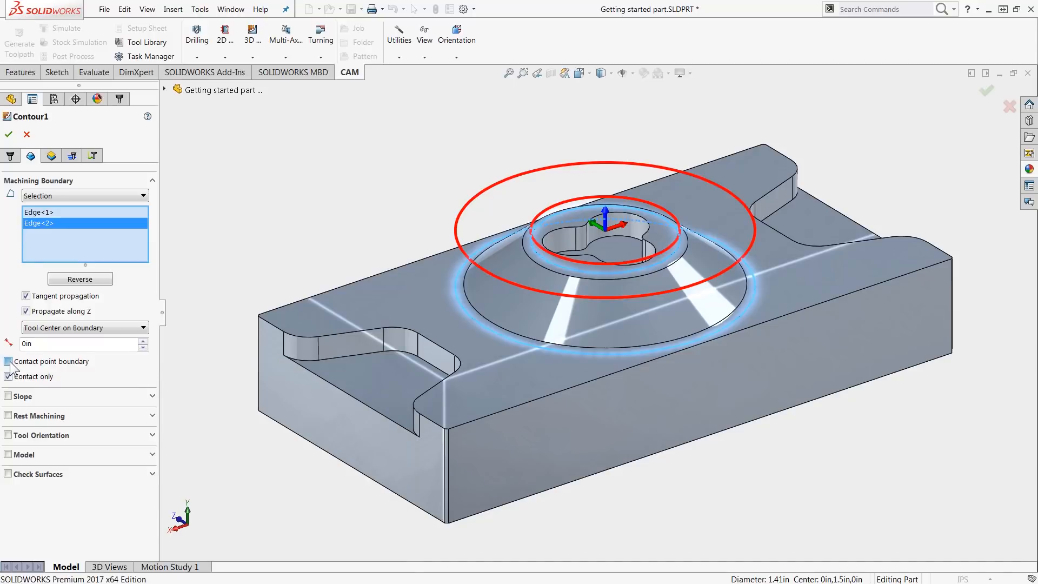
pyautogui.click(8, 361)
# Enable stock to leave for the contour, set it to 0.01 in radially and axially, and generate the toolpath
pyautogui.click(73, 157)
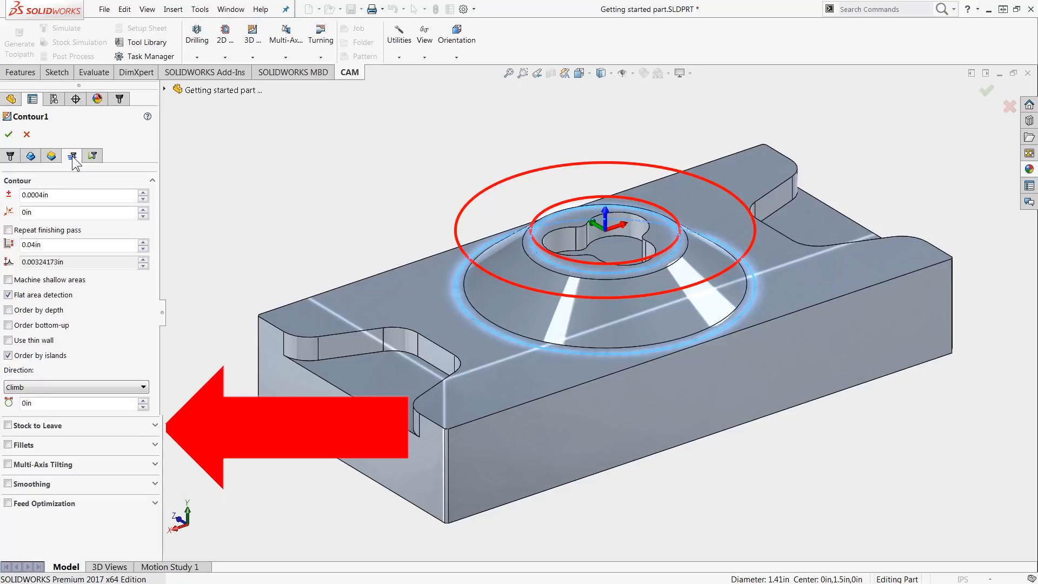
pyautogui.click(7, 425)
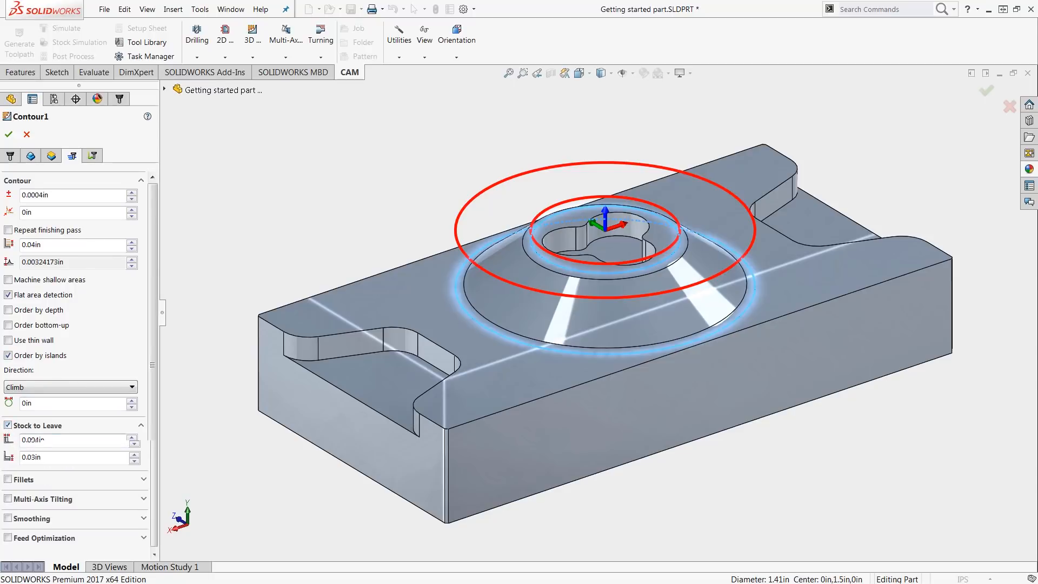
pyautogui.moveTo(47, 440); pyautogui.dragTo(1, 440)
pyautogui.write('.01')
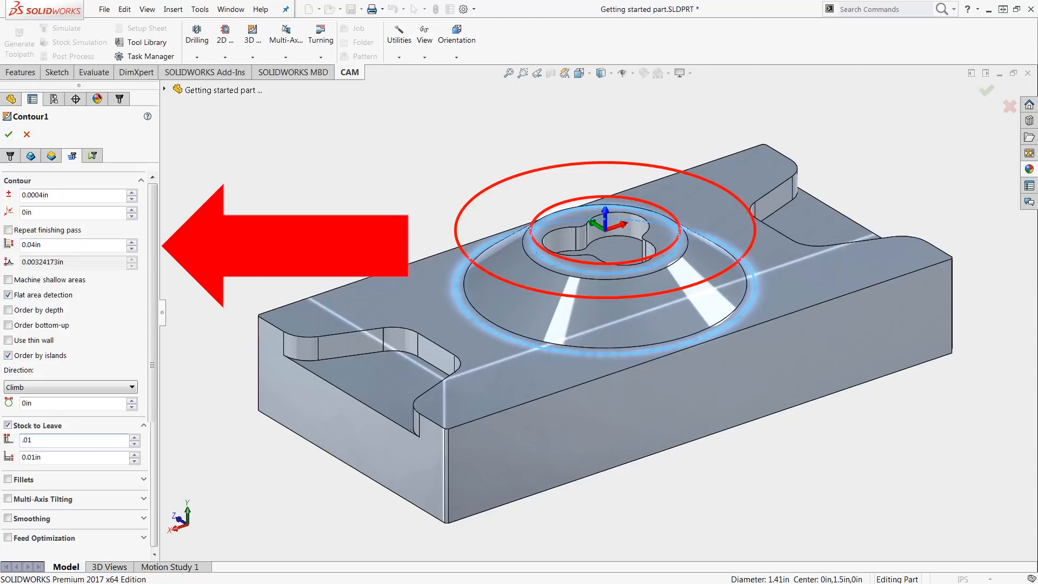
pyautogui.press('Return')
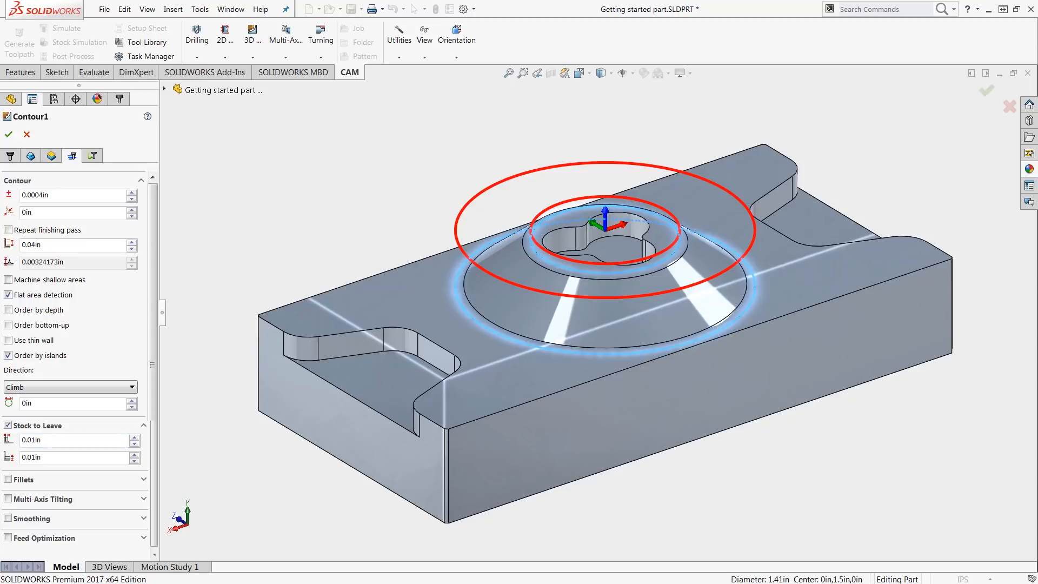
pyautogui.click(9, 134)
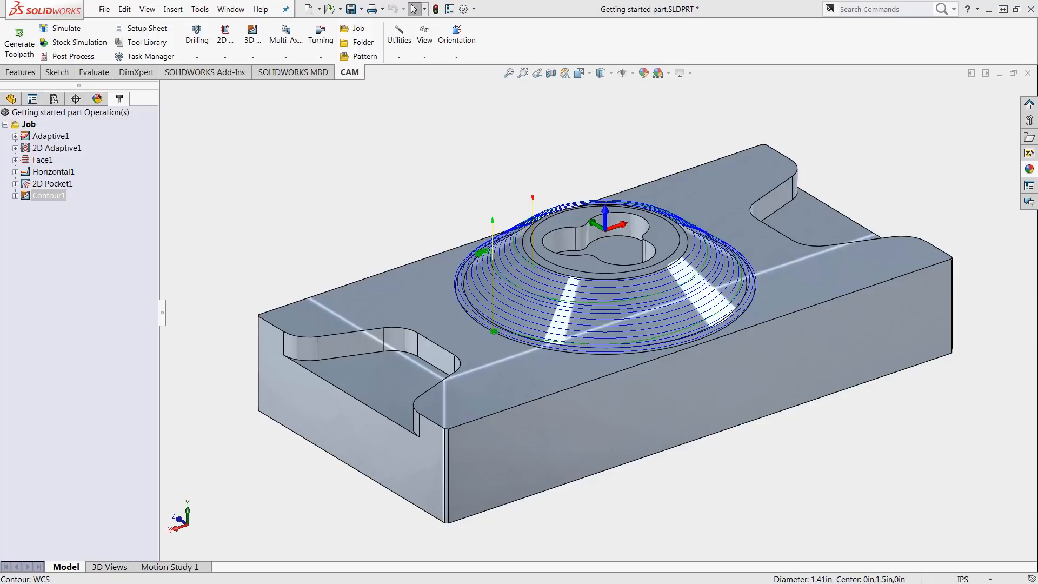
# Edit the job's #3 Ø1/2" flat mill in the tool library, setting surface speed to 1000 ft/min and feed per tooth to 0.002 in
pyautogui.click(29, 124)
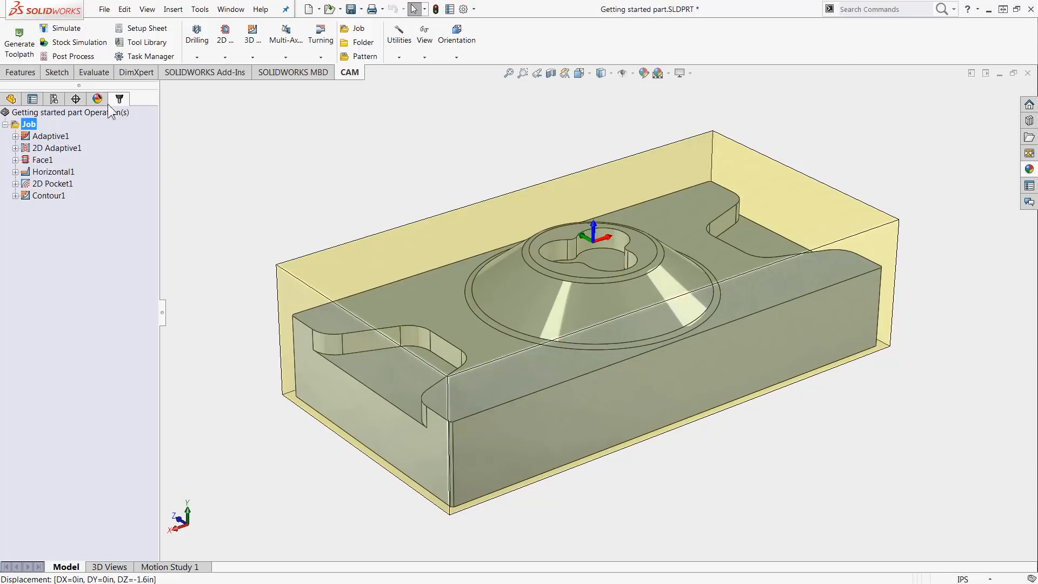
pyautogui.click(162, 46)
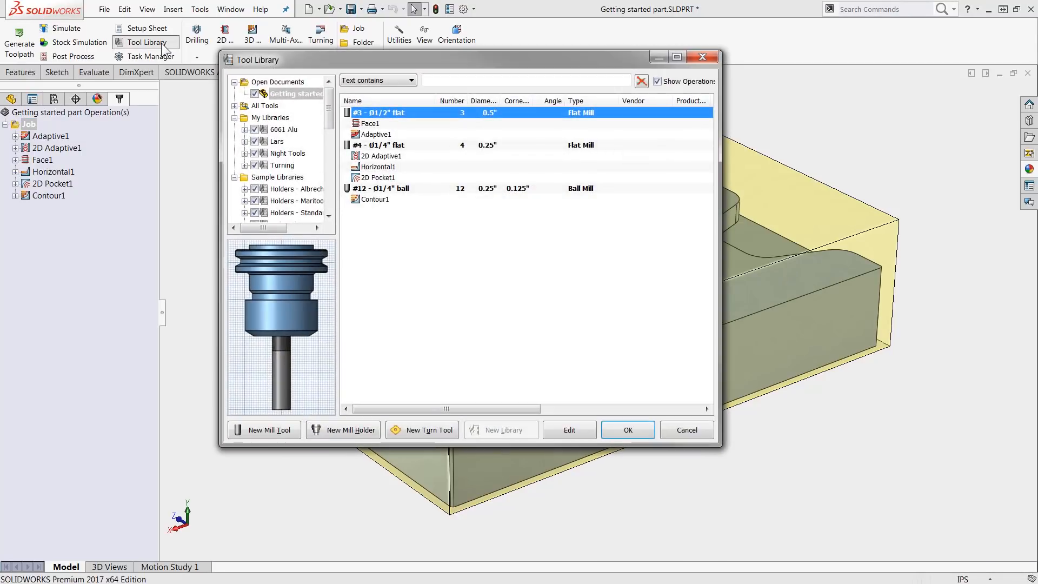
pyautogui.rightClick(448, 119)
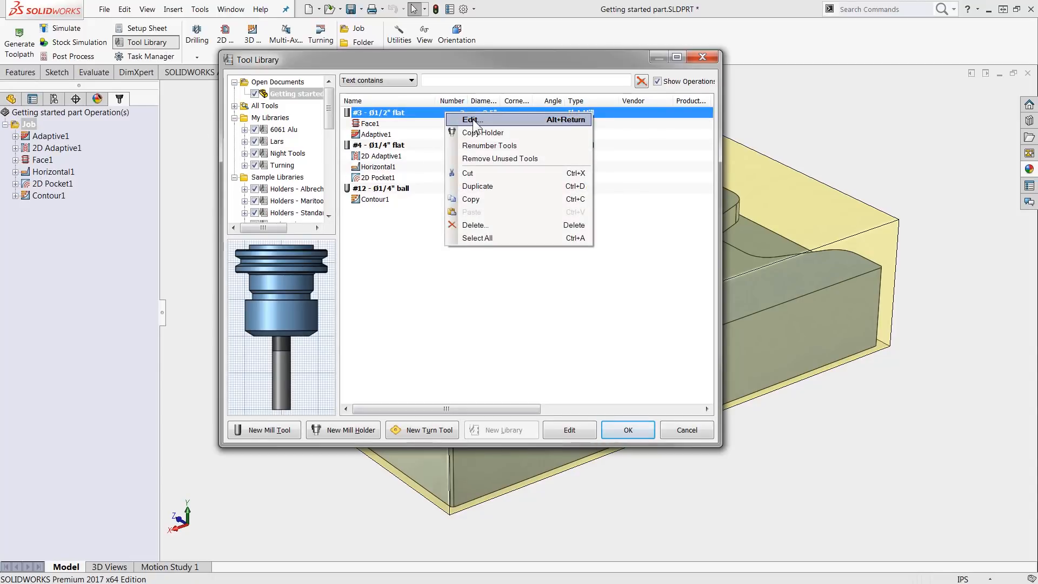
pyautogui.click(473, 118)
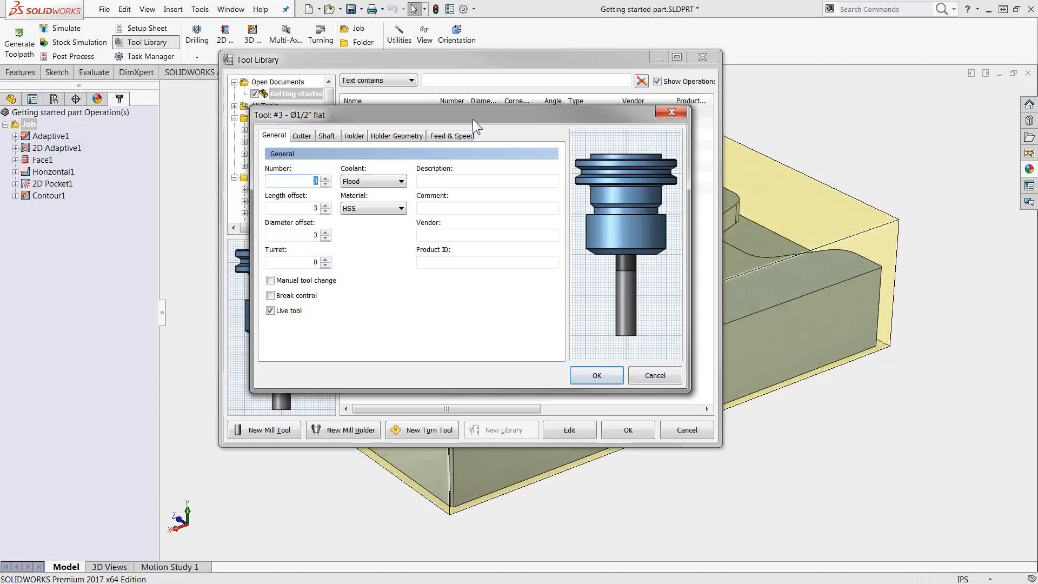
pyautogui.click(464, 136)
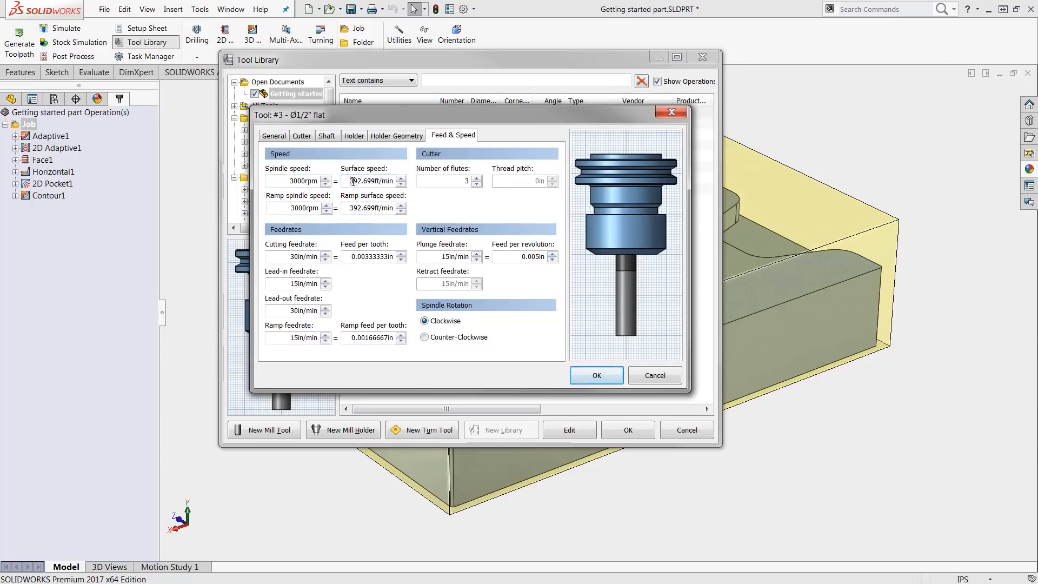
pyautogui.moveTo(351, 181); pyautogui.dragTo(376, 181)
pyautogui.write('1000')
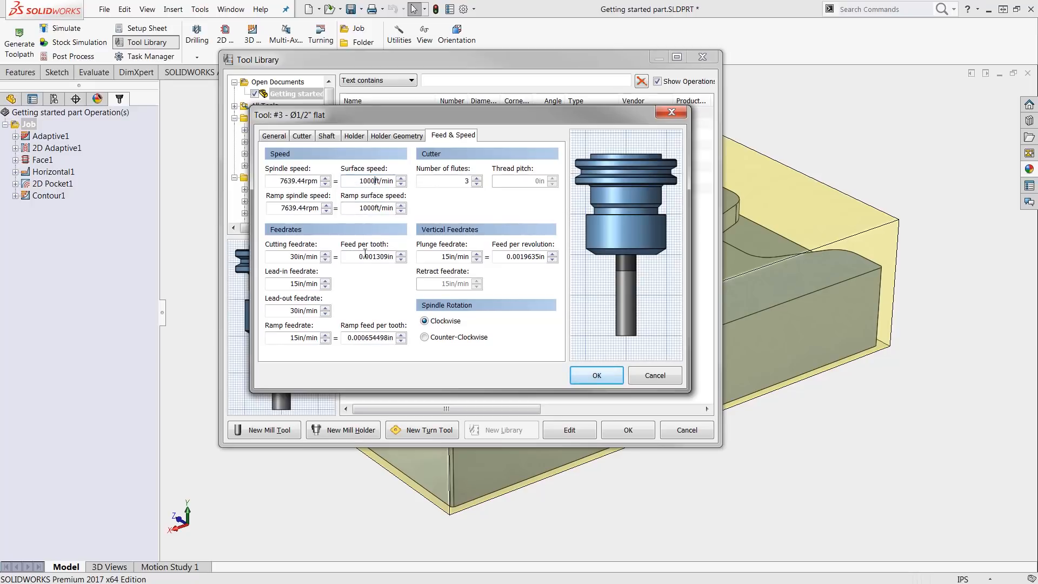
pyautogui.moveTo(372, 256); pyautogui.dragTo(388, 257)
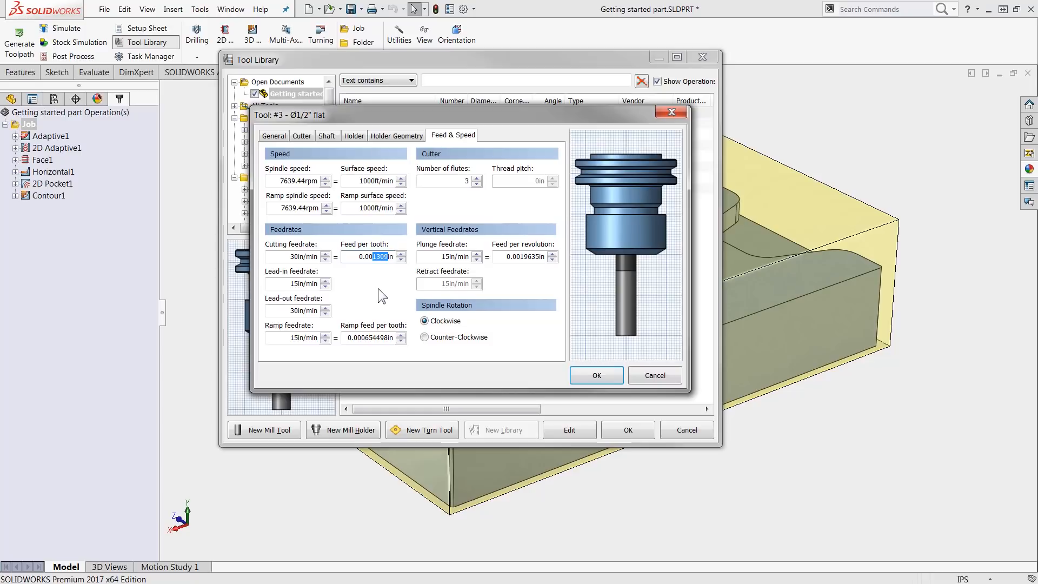
pyautogui.write('2')
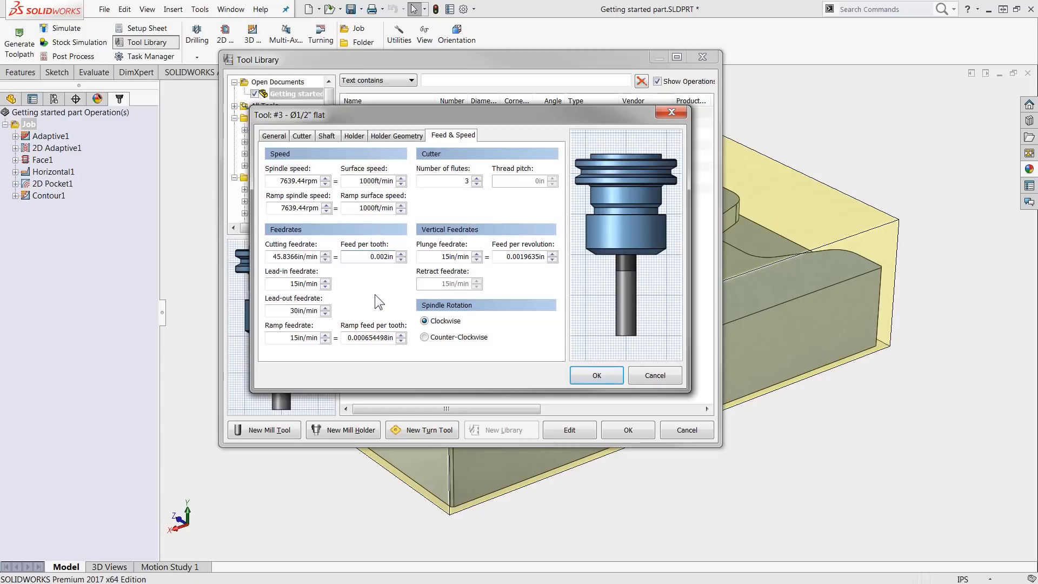
pyautogui.click(594, 374)
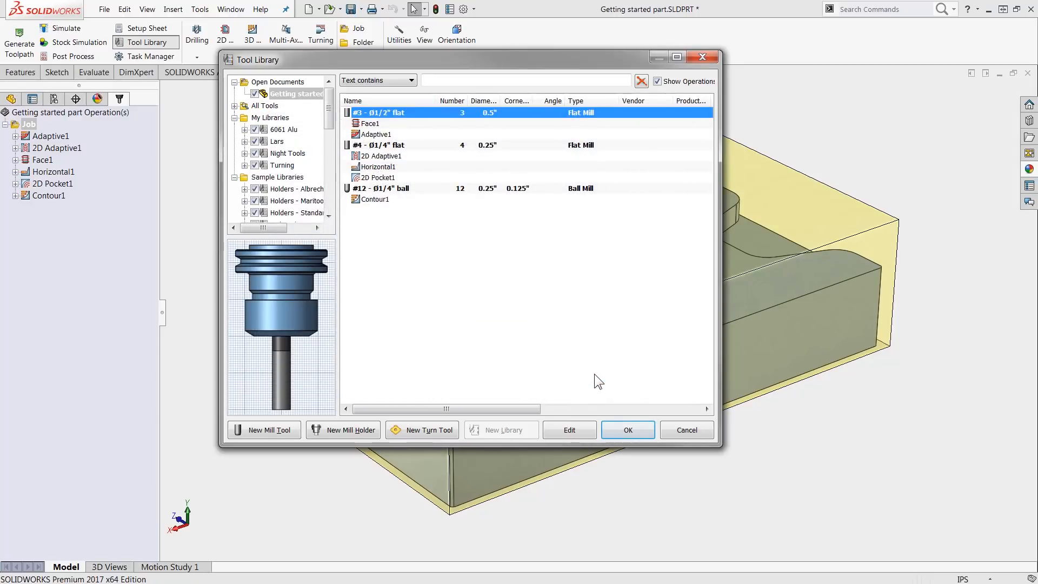
# Set the #4 Ø1/4" flat mill's surface speed to 600 ft/min and its feed per tooth to 0.001 in
pyautogui.click(398, 145)
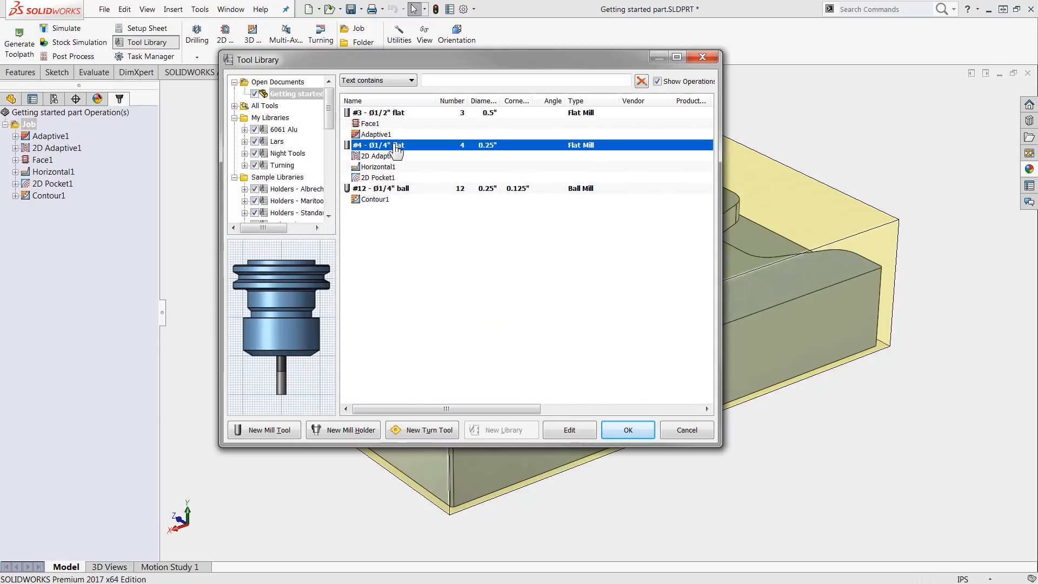
pyautogui.rightClick(410, 145)
pyautogui.click(422, 151)
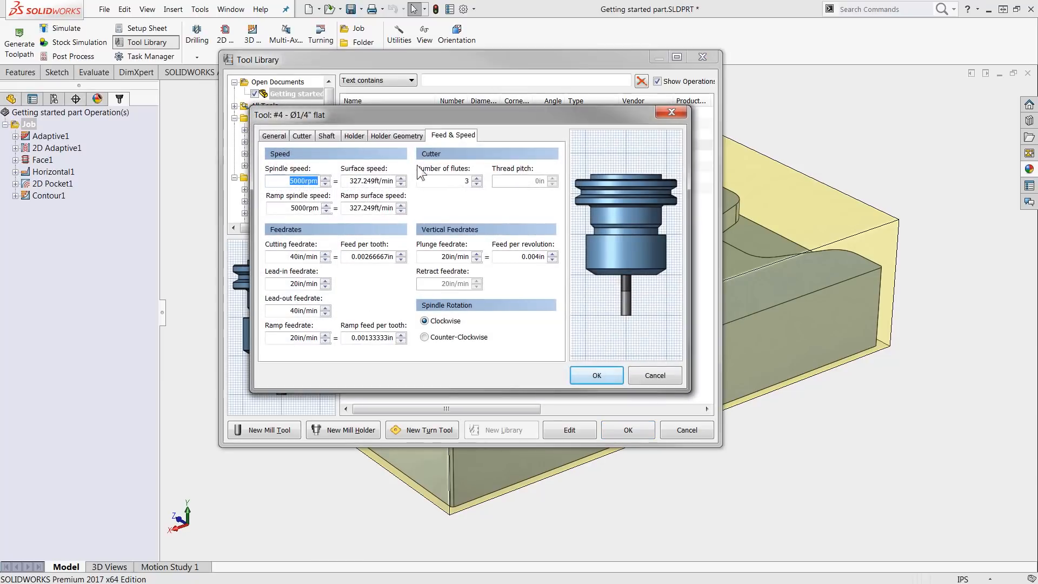
pyautogui.moveTo(350, 181); pyautogui.dragTo(377, 183)
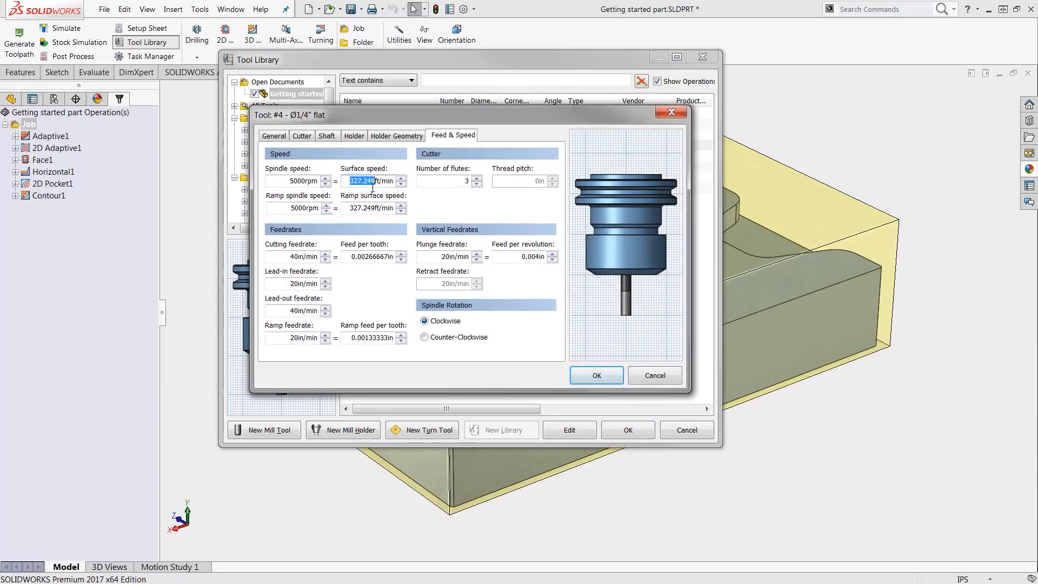
pyautogui.write('600')
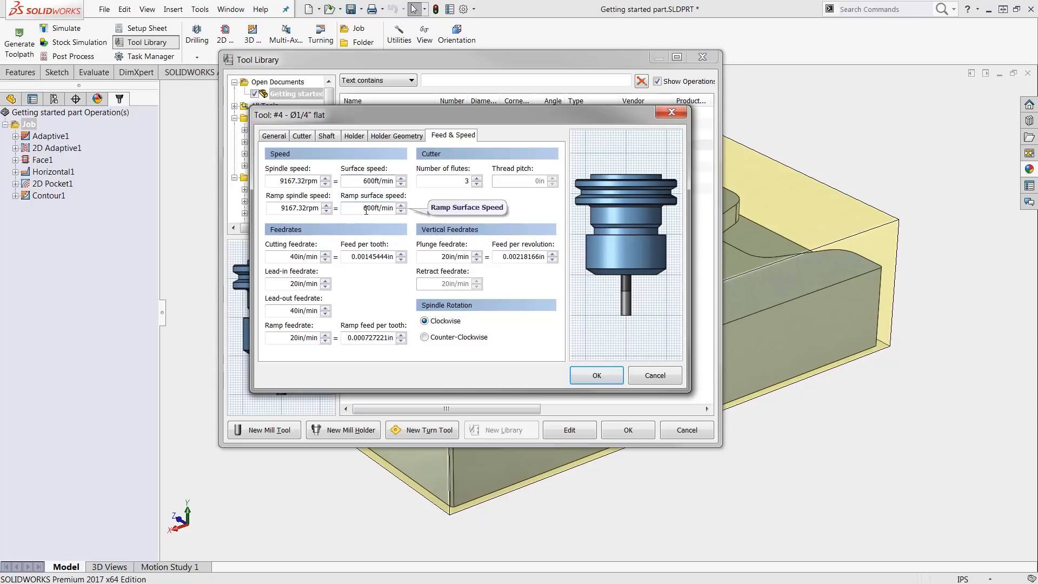
pyautogui.moveTo(364, 257); pyautogui.dragTo(387, 257)
pyautogui.write('1')
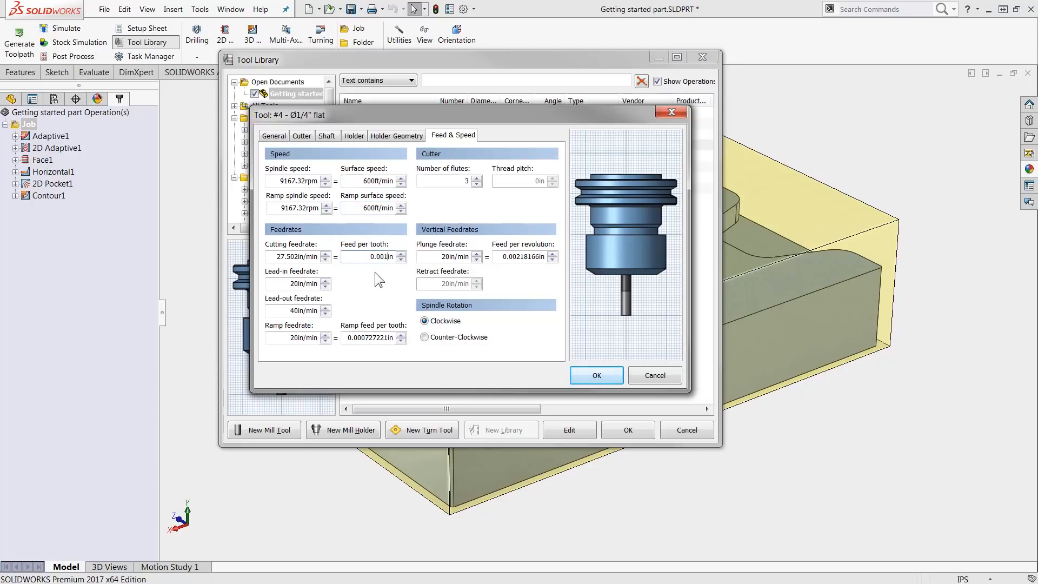
pyautogui.click(584, 377)
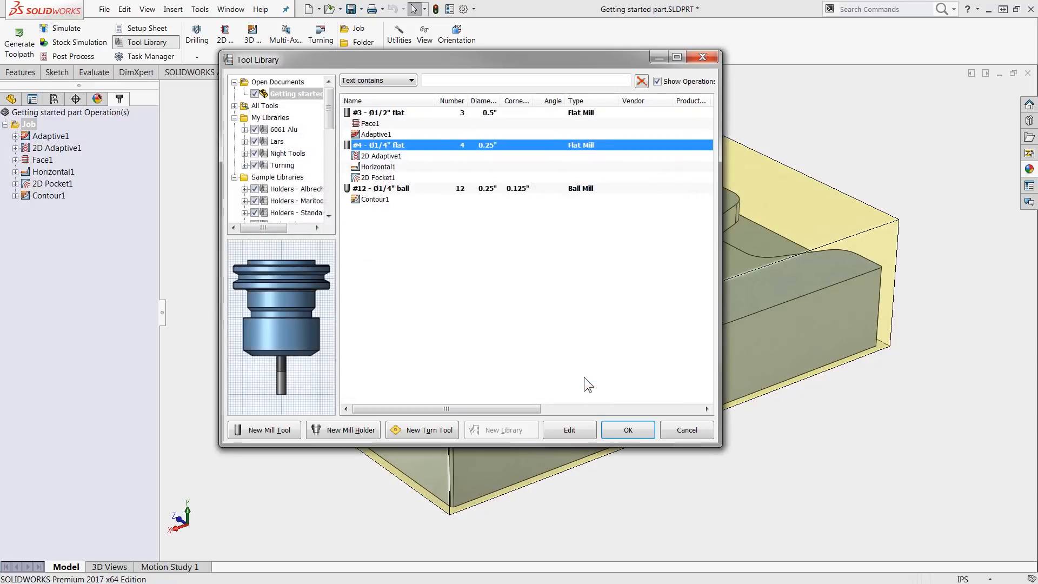
# Set the #12 Ø1/4" ball mill's surface speed to 400 ft/min and feed per tooth to 0.002 in, and accept the tool library changes
pyautogui.click(417, 189)
pyautogui.rightClick(419, 191)
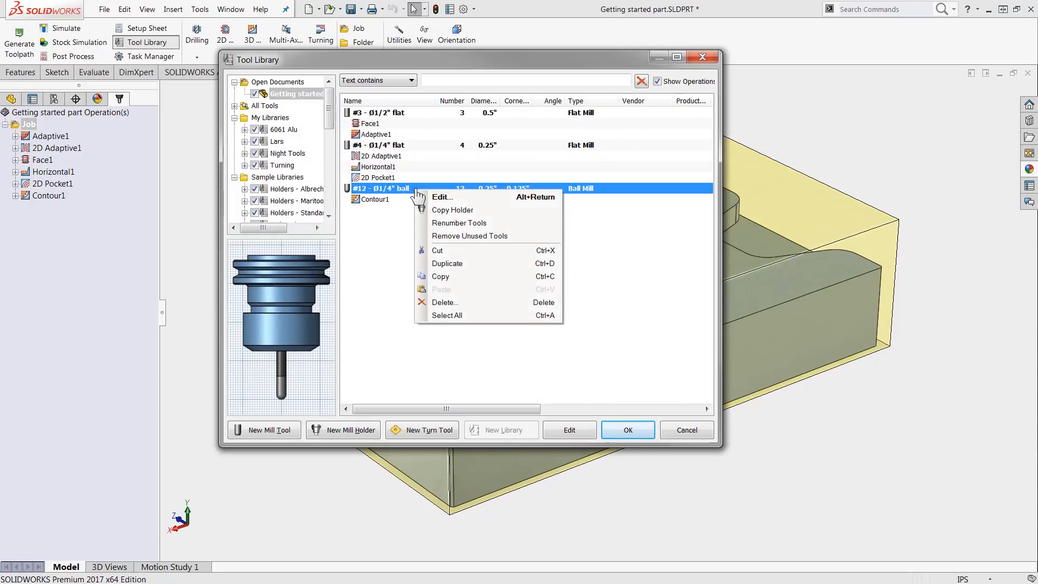
pyautogui.click(431, 196)
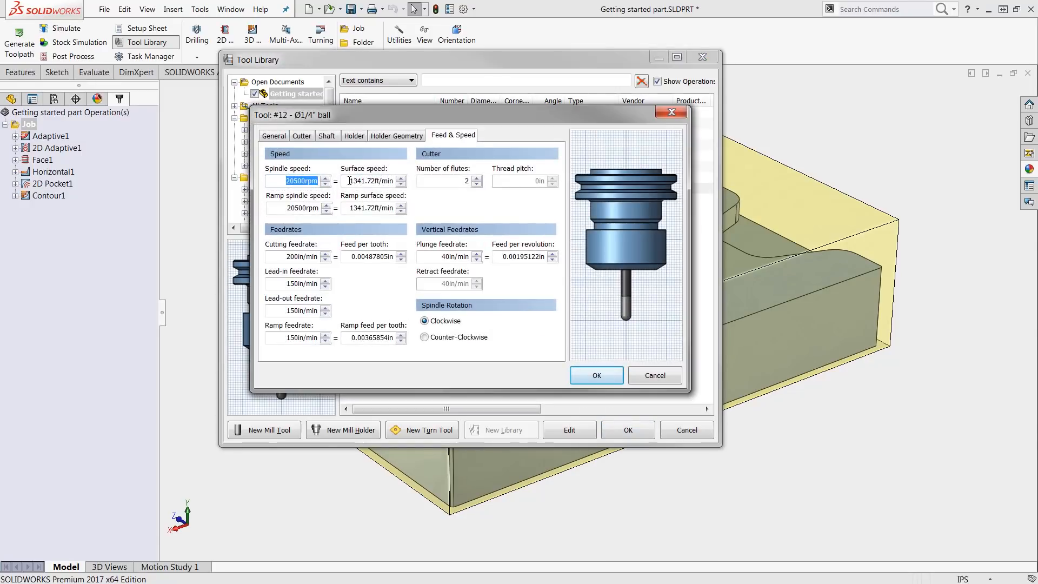
pyautogui.moveTo(352, 181); pyautogui.dragTo(376, 181)
pyautogui.write('400')
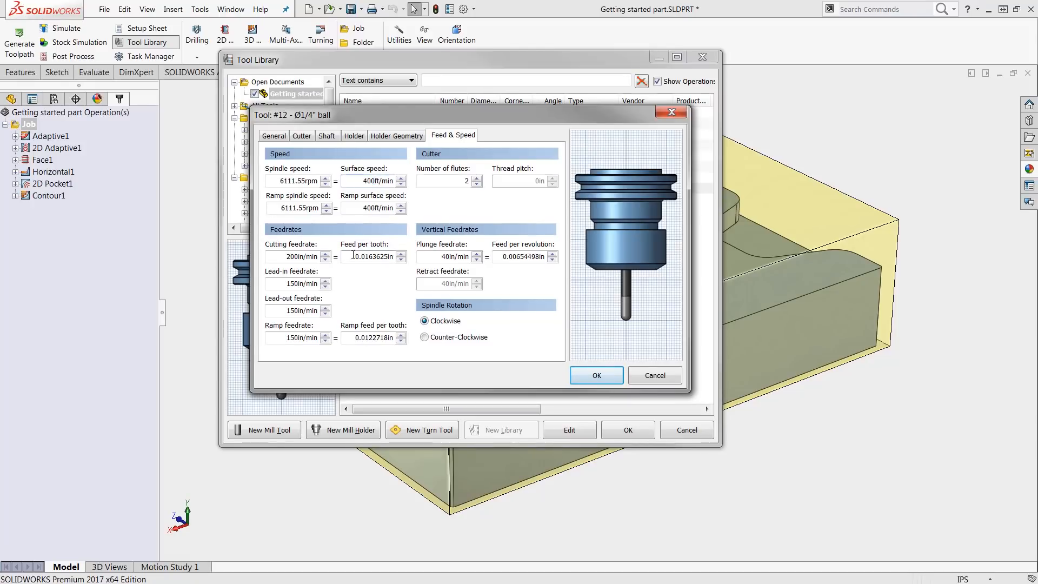
pyautogui.moveTo(366, 260); pyautogui.dragTo(388, 260)
pyautogui.write('02')
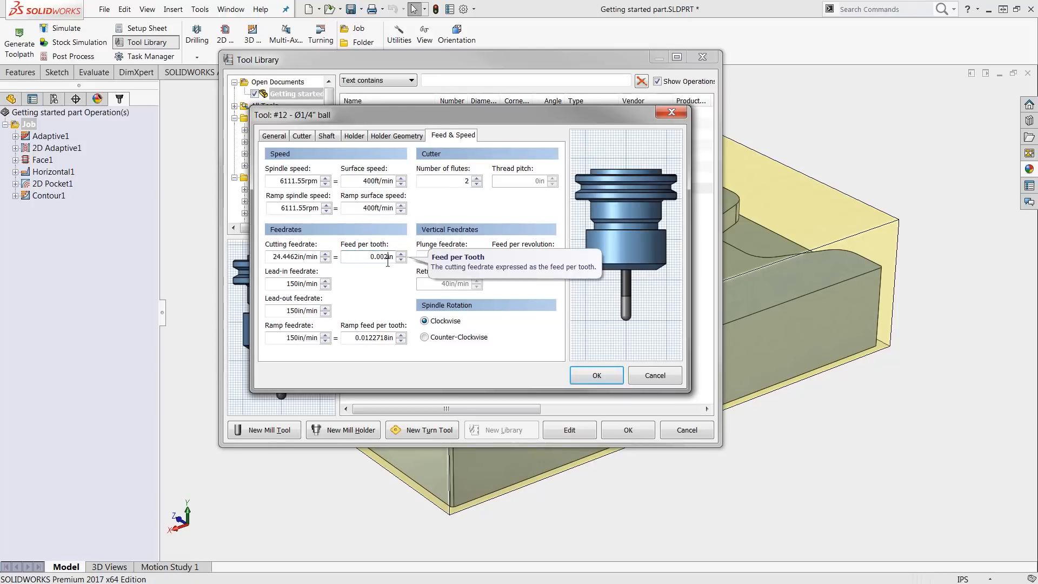
pyautogui.click(597, 374)
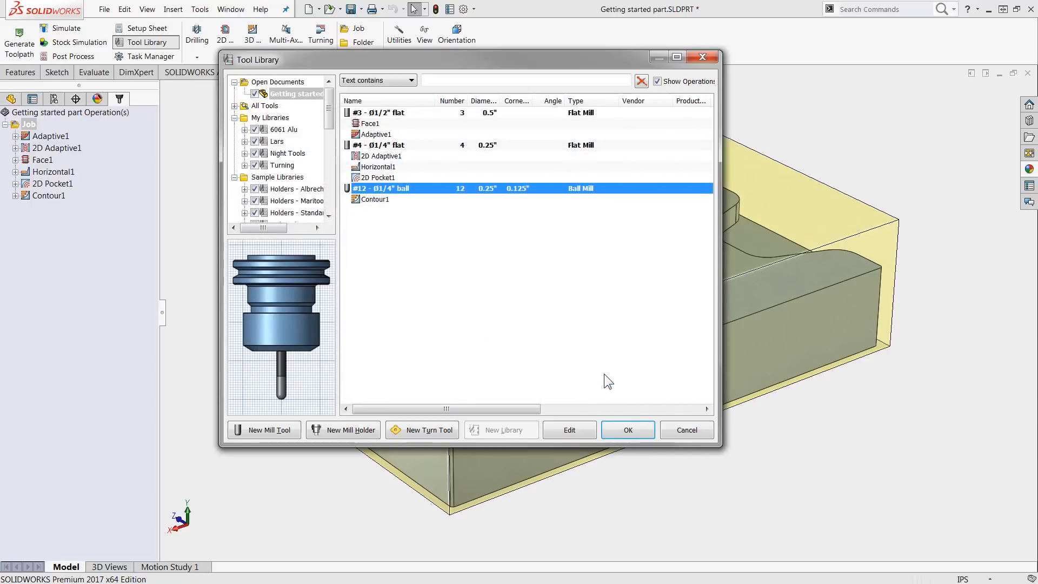
pyautogui.click(628, 427)
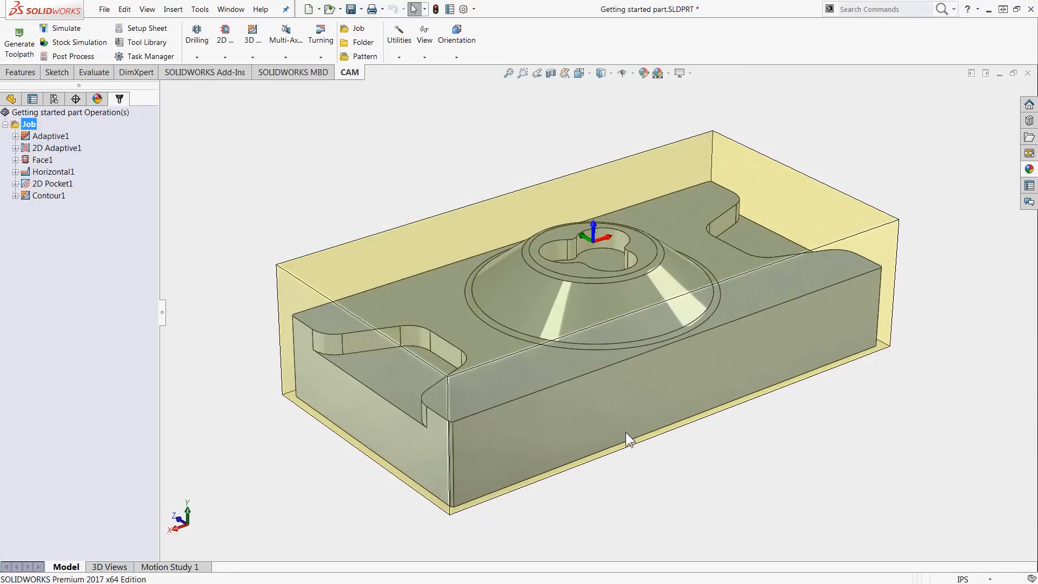
# Check the machining time of the Contour1 toolpath
pyautogui.click(15, 196)
pyautogui.click(58, 232)
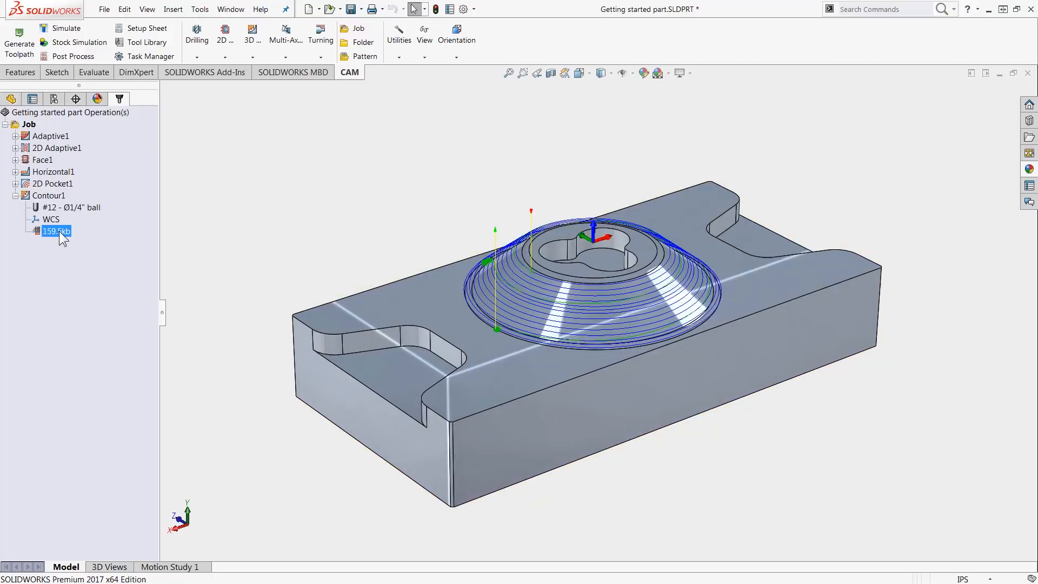
pyautogui.rightClick(61, 237)
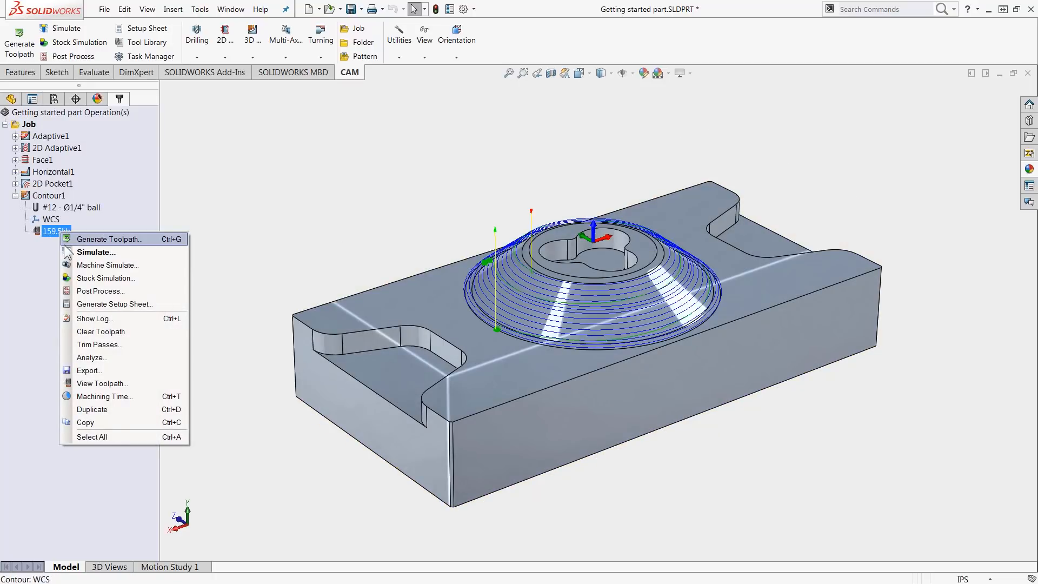
pyautogui.click(131, 397)
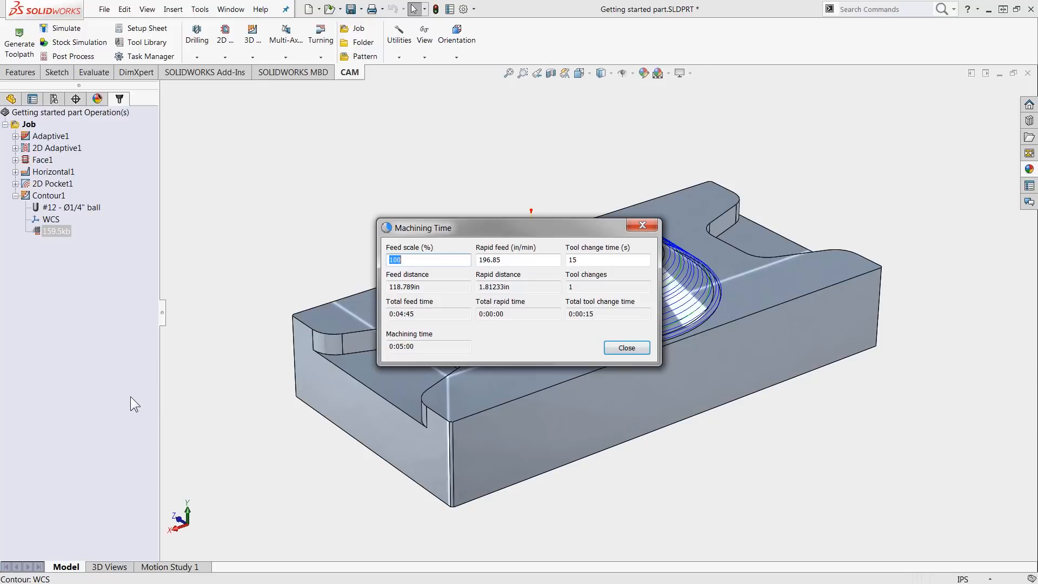
pyautogui.click(629, 353)
# Create a derived 3D Contour operation from Contour1
pyautogui.click(54, 193)
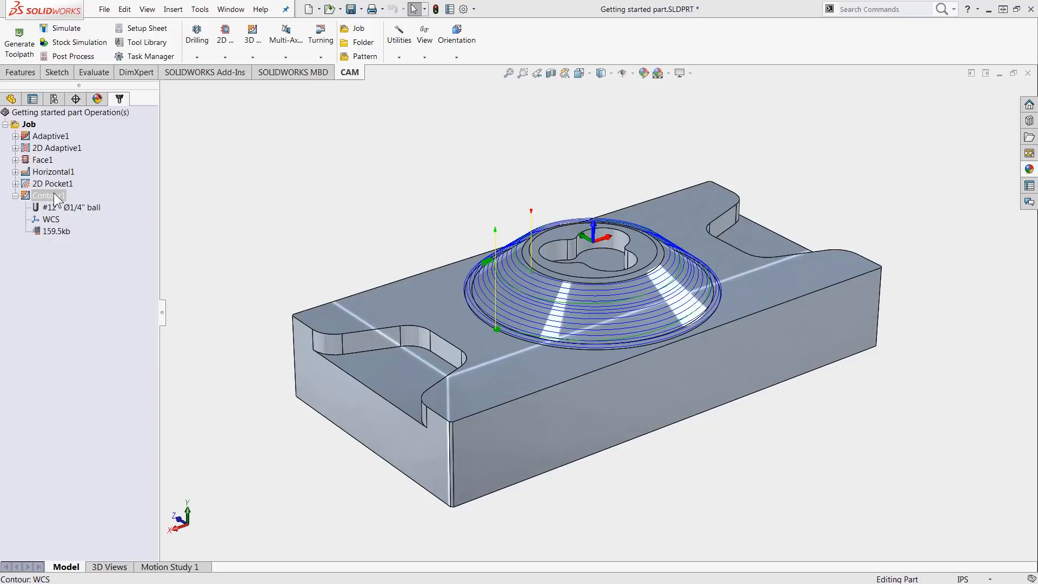
pyautogui.rightClick(54, 194)
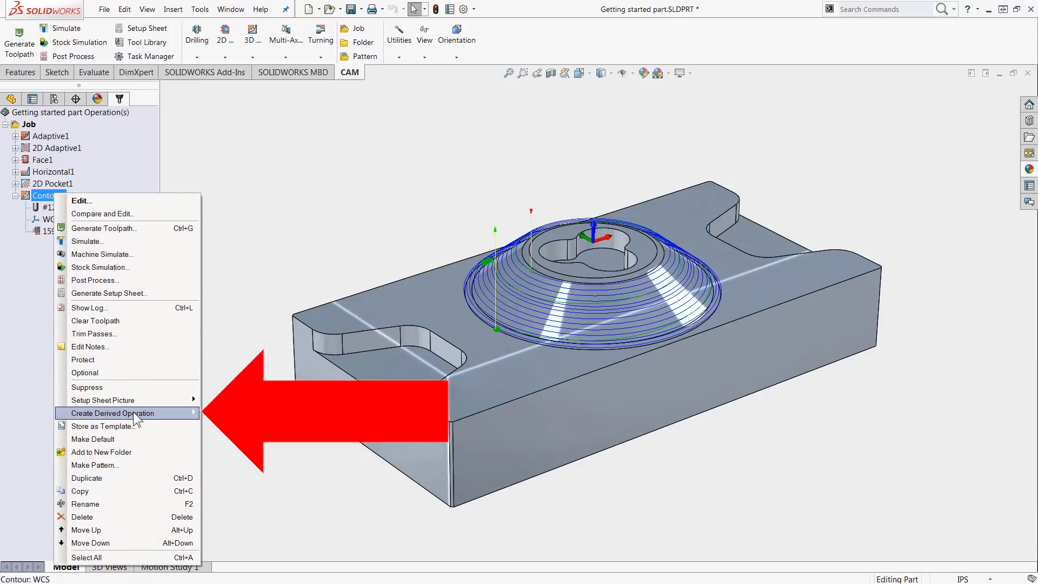
pyautogui.moveTo(134, 414)
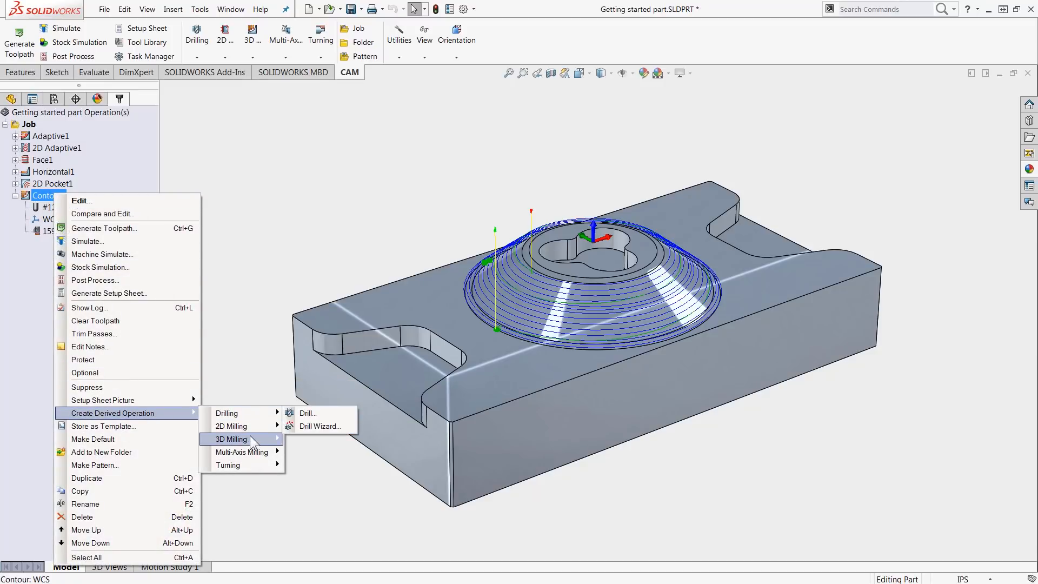
pyautogui.moveTo(250, 441)
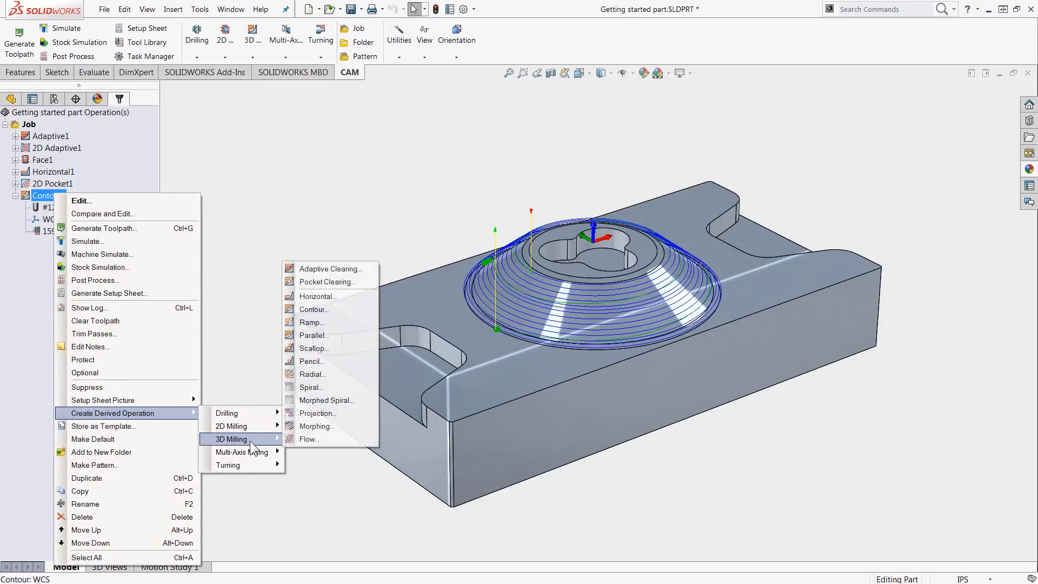
pyautogui.click(347, 308)
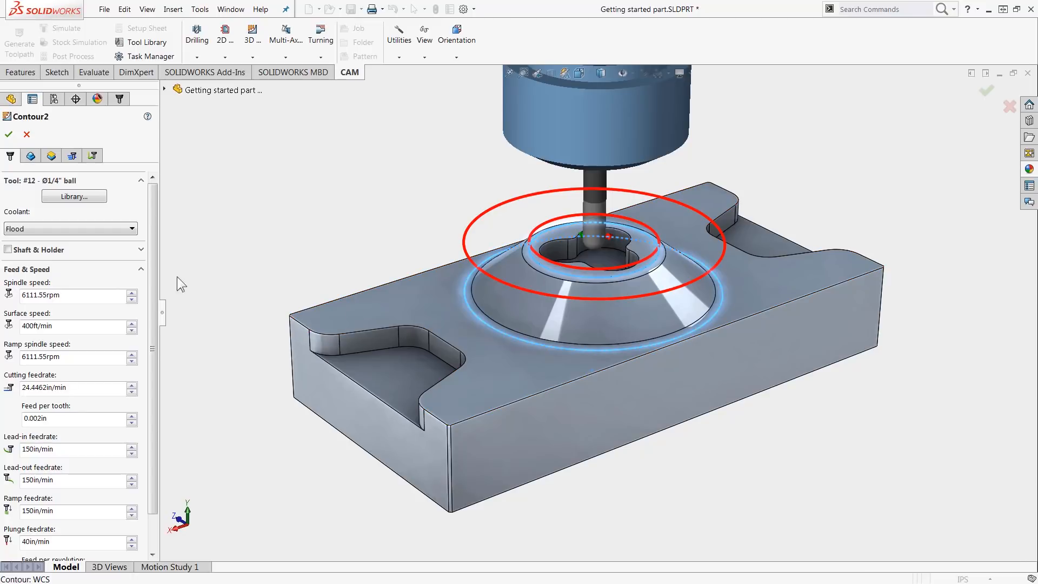
# Turn off stock to leave for the derived contour, set its maximum stepdown to 0.001 in, and generate the toolpath
pyautogui.click(72, 156)
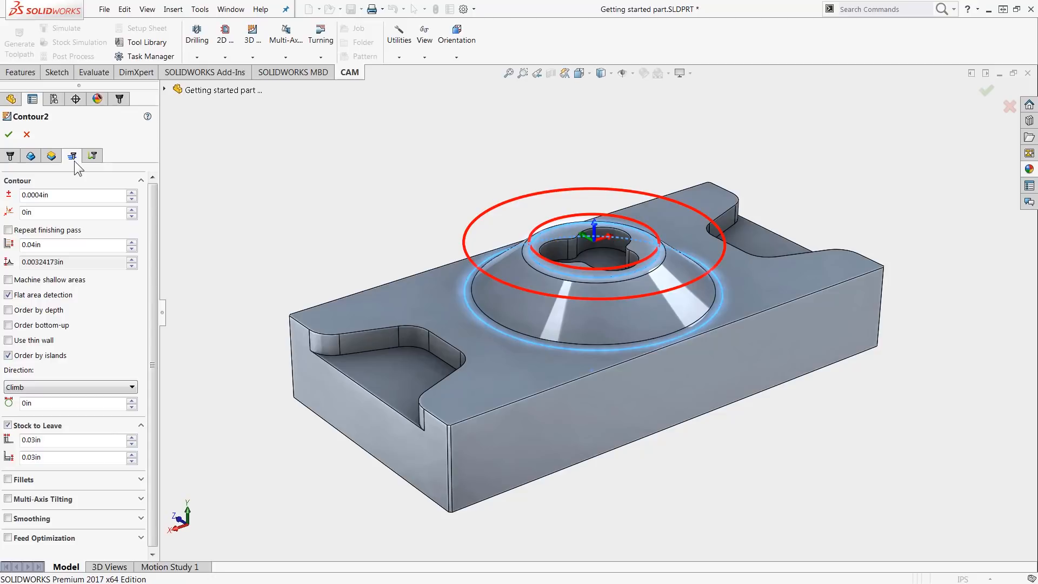
pyautogui.click(7, 426)
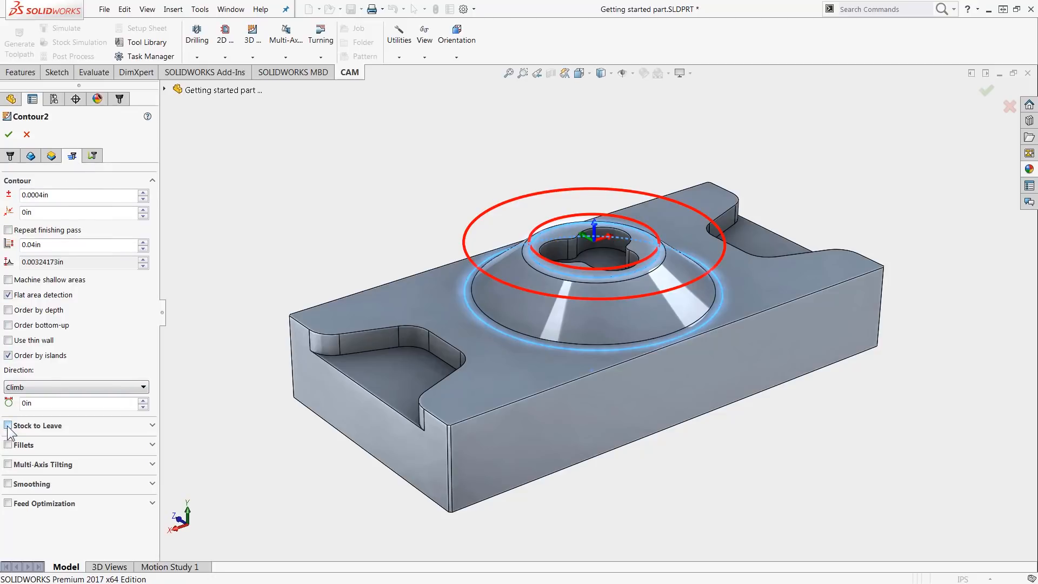
pyautogui.doubleClick(42, 246)
pyautogui.write('.001')
pyautogui.click(9, 135)
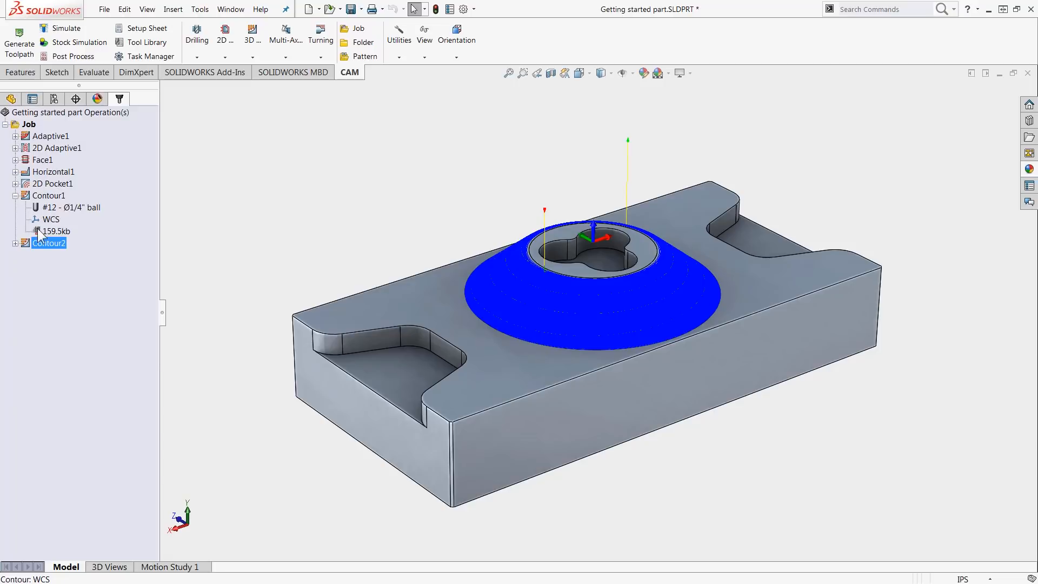
# Check the machining time of the Contour2 toolpath
pyautogui.click(16, 244)
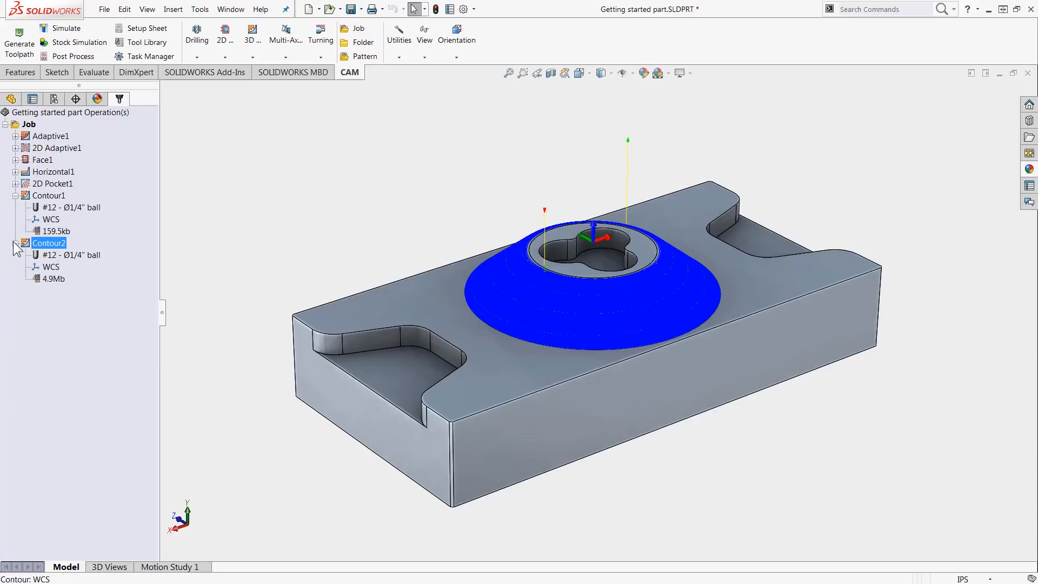
pyautogui.rightClick(55, 280)
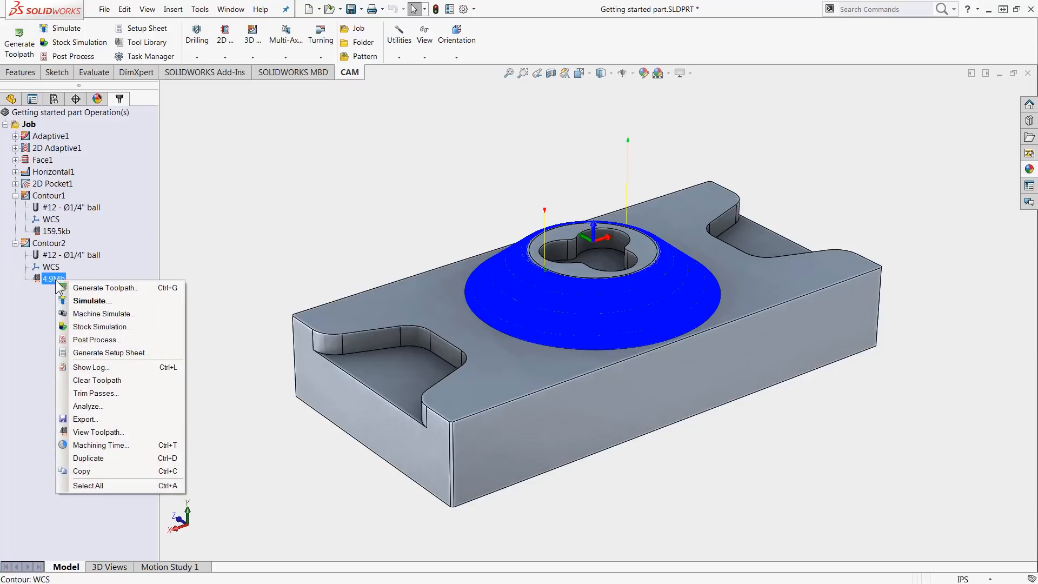
pyautogui.click(104, 445)
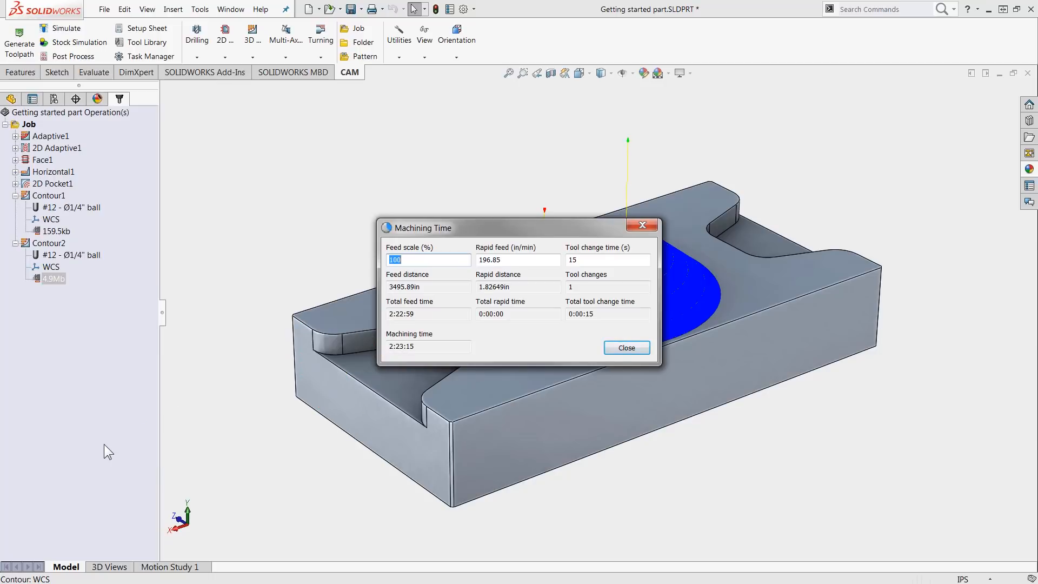
pyautogui.click(625, 348)
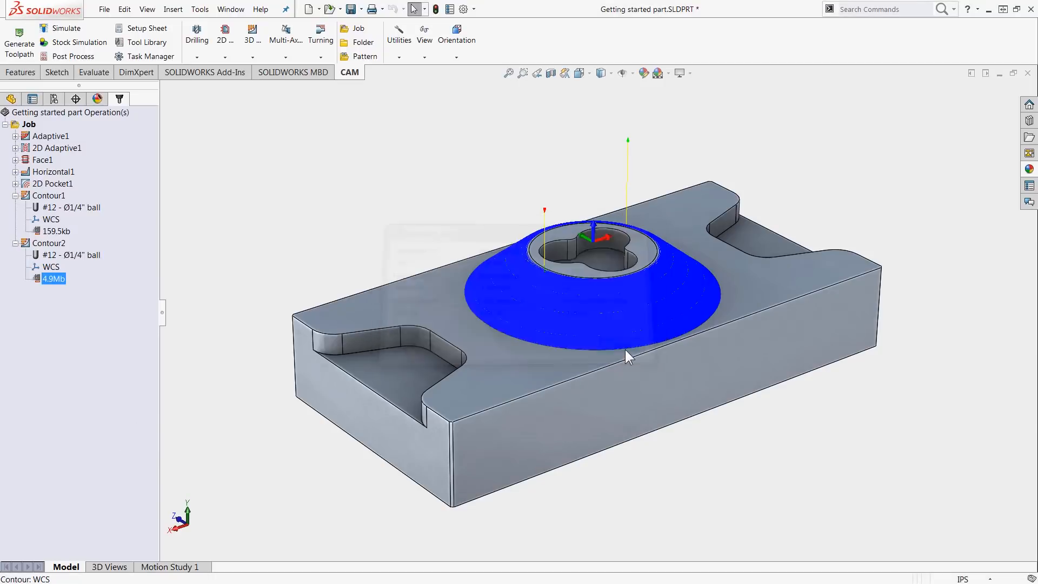
# Edit Contour2 to set its maximum stepdown to 0.005 in and regenerate the toolpath
pyautogui.rightClick(45, 244)
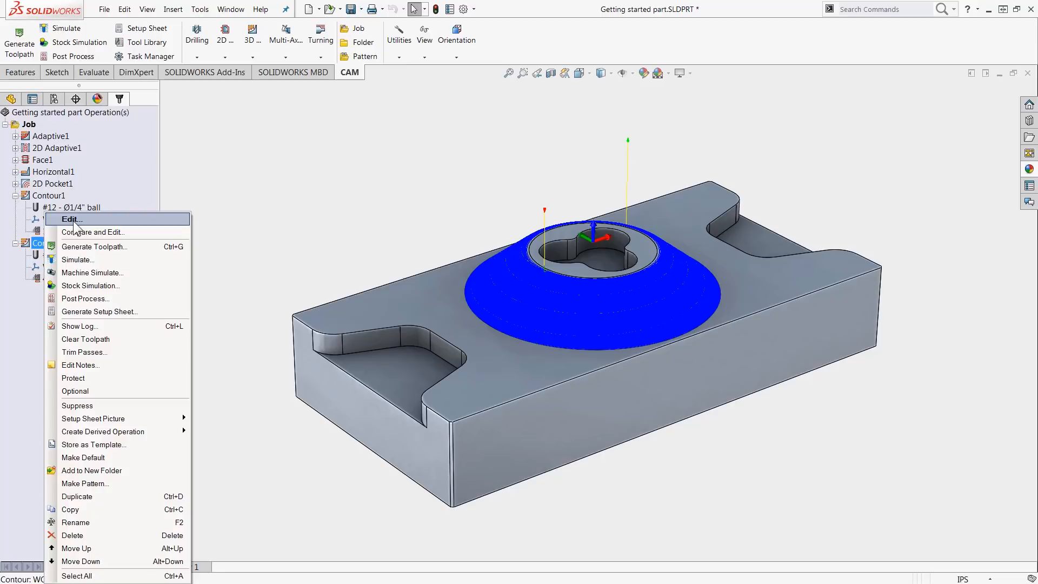
pyautogui.click(73, 221)
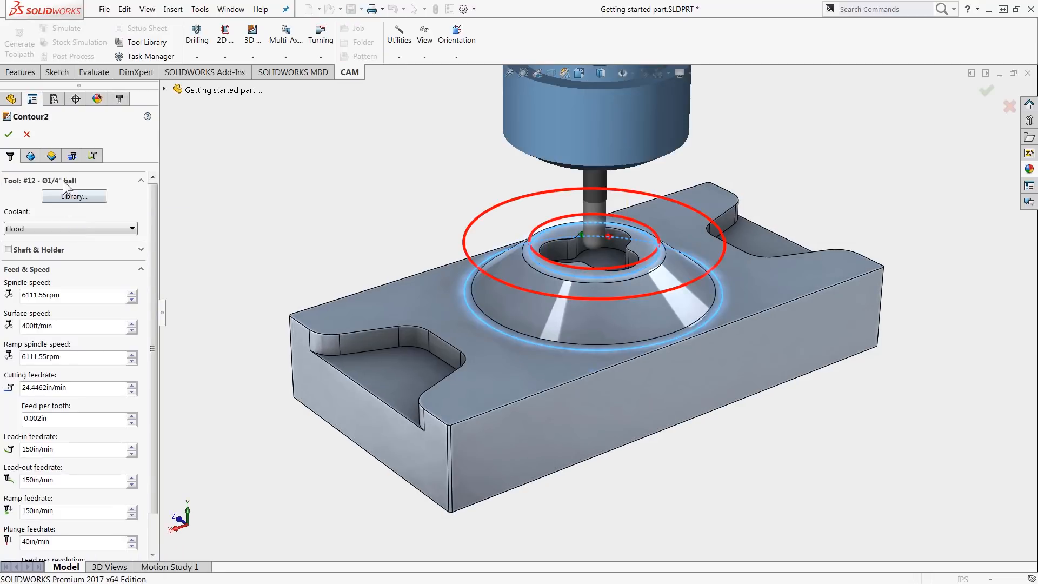
pyautogui.click(66, 160)
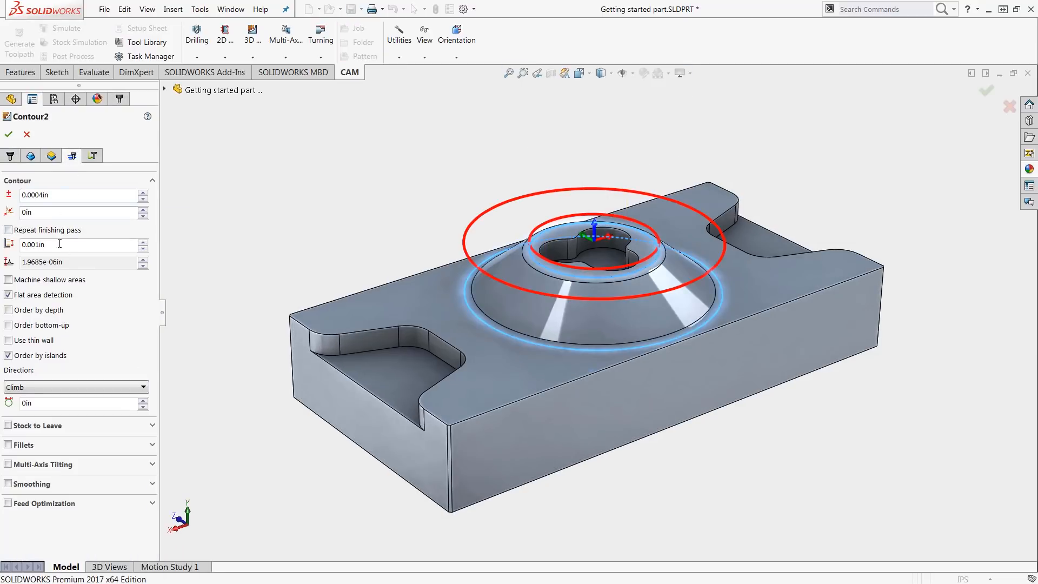
pyautogui.doubleClick(33, 245)
pyautogui.write('.00')
pyautogui.write('2')
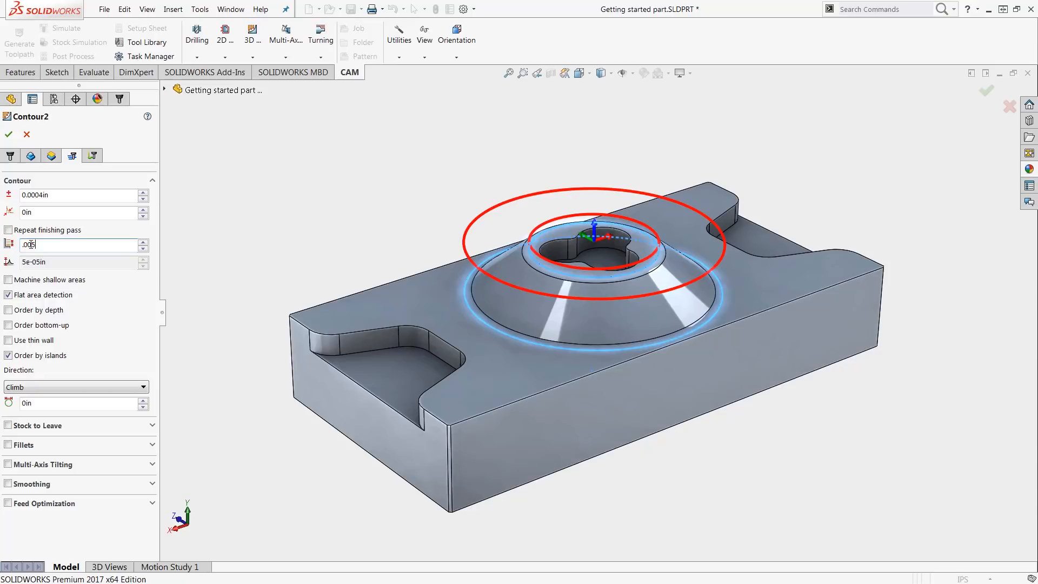
pyautogui.click(8, 135)
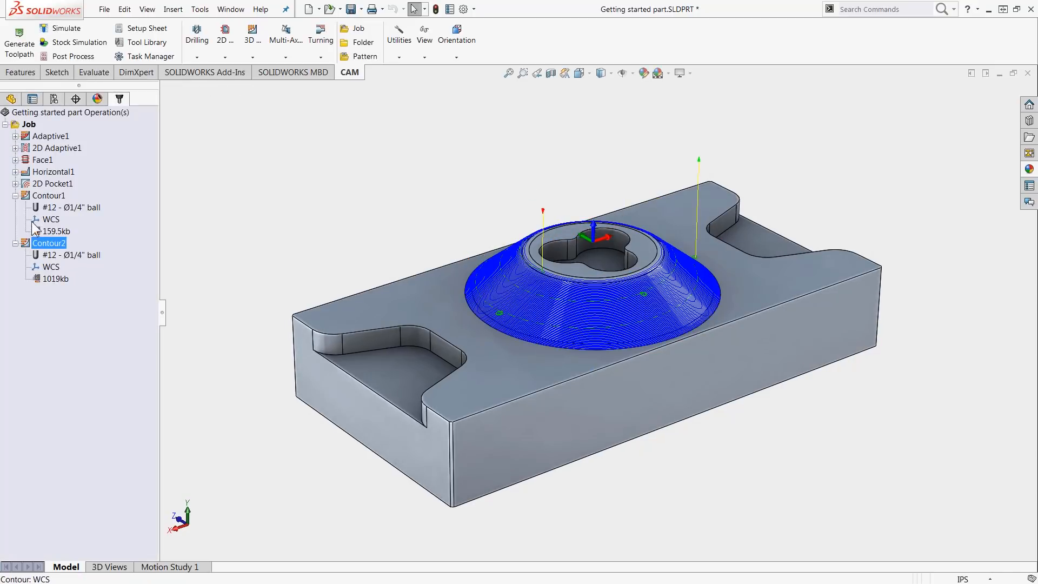
# Check the machining time of the regenerated Contour2 toolpath, and collapse both contour operations in the tree
pyautogui.rightClick(52, 281)
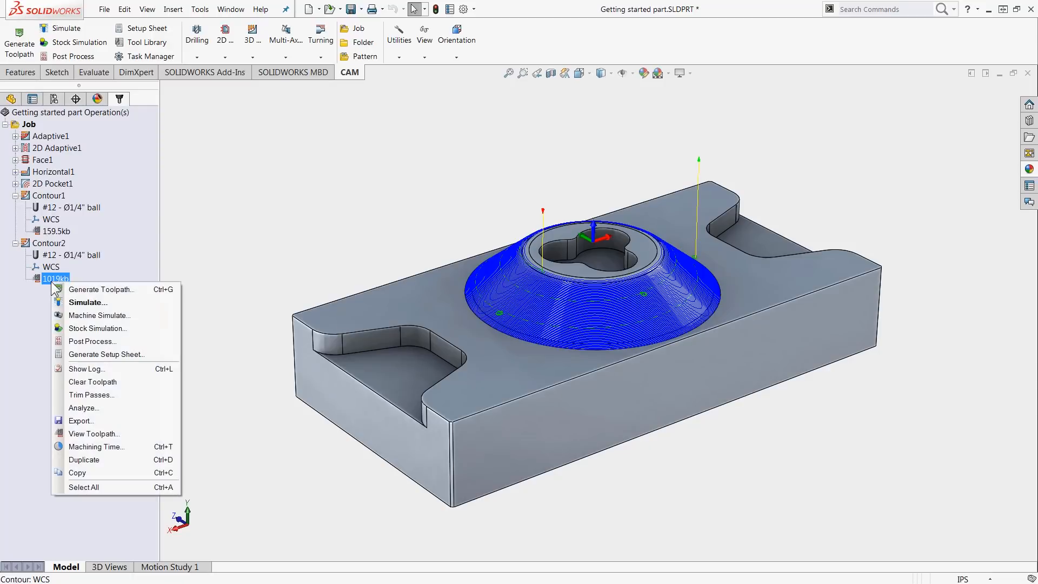
pyautogui.click(95, 446)
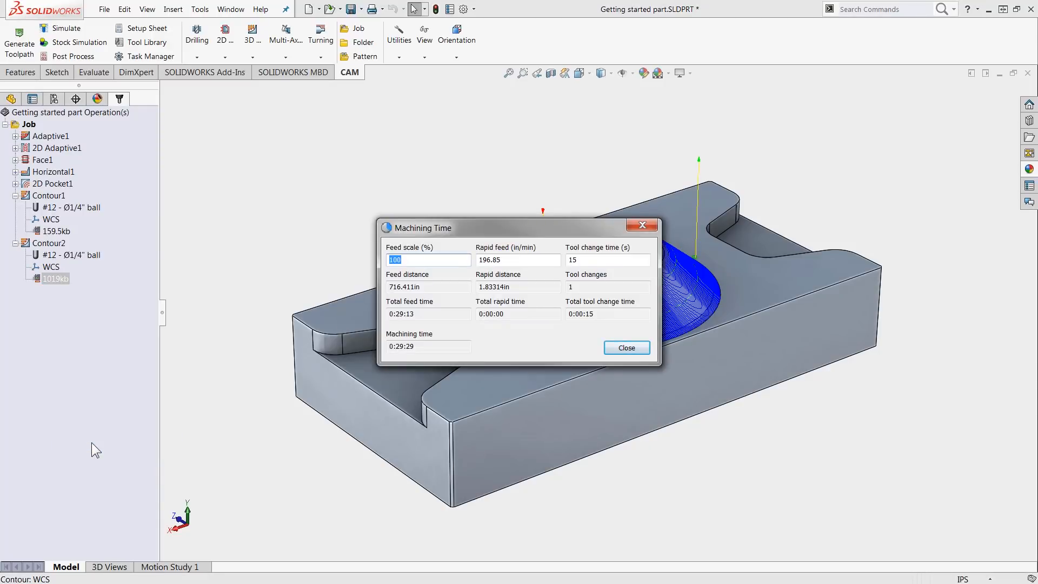
pyautogui.click(617, 350)
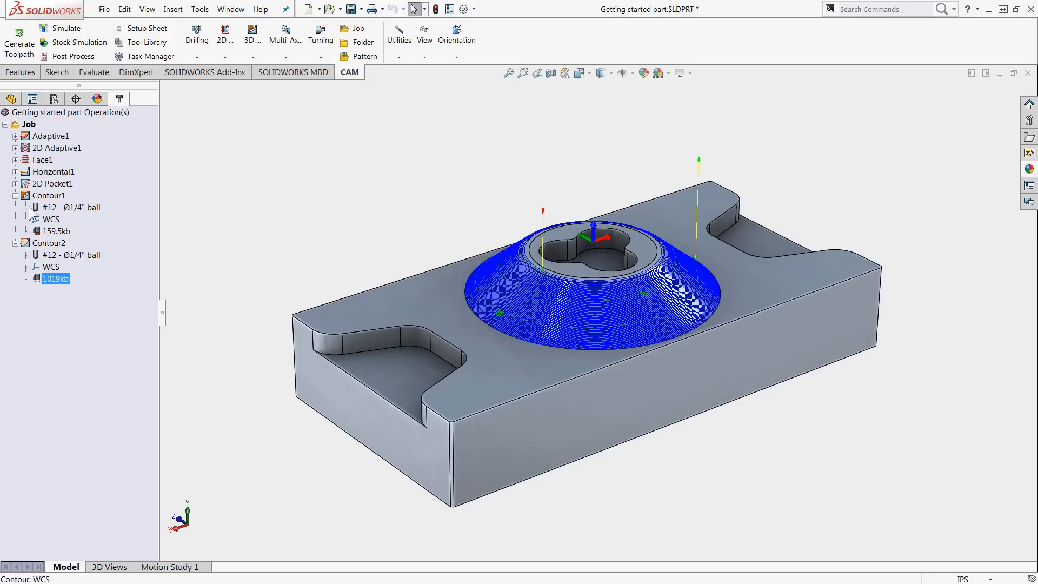
pyautogui.click(15, 195)
pyautogui.click(15, 207)
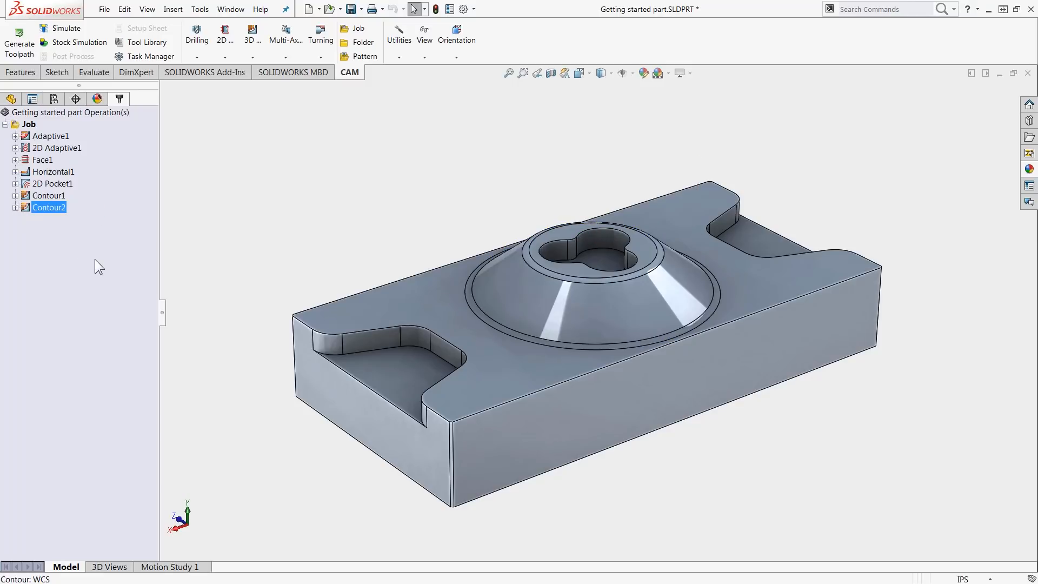
# Start a 2D Contour operation and assign it the #3 Ø1/2" flat mill
pyautogui.click(232, 60)
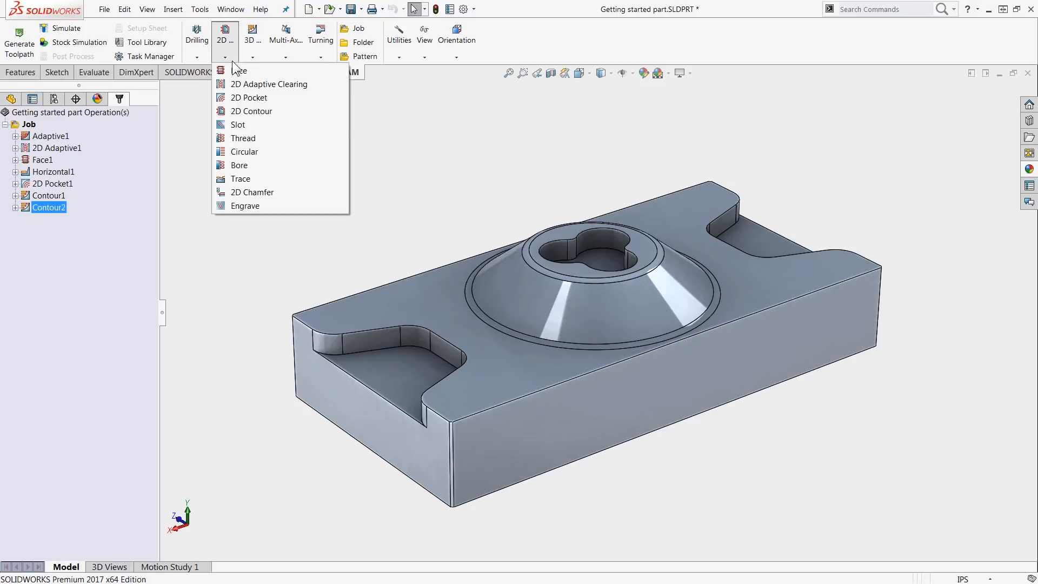
pyautogui.click(261, 112)
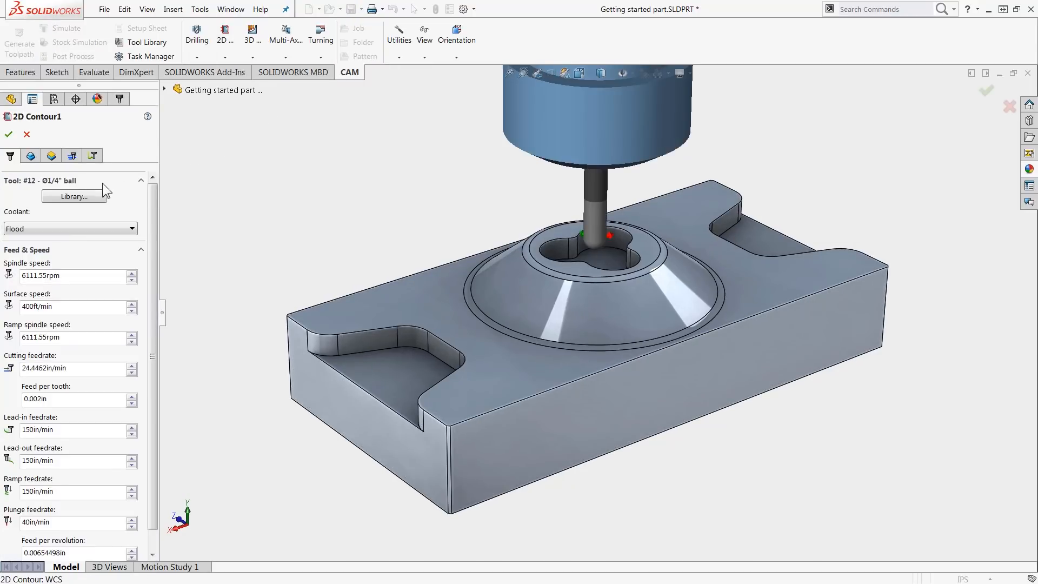
pyautogui.click(86, 196)
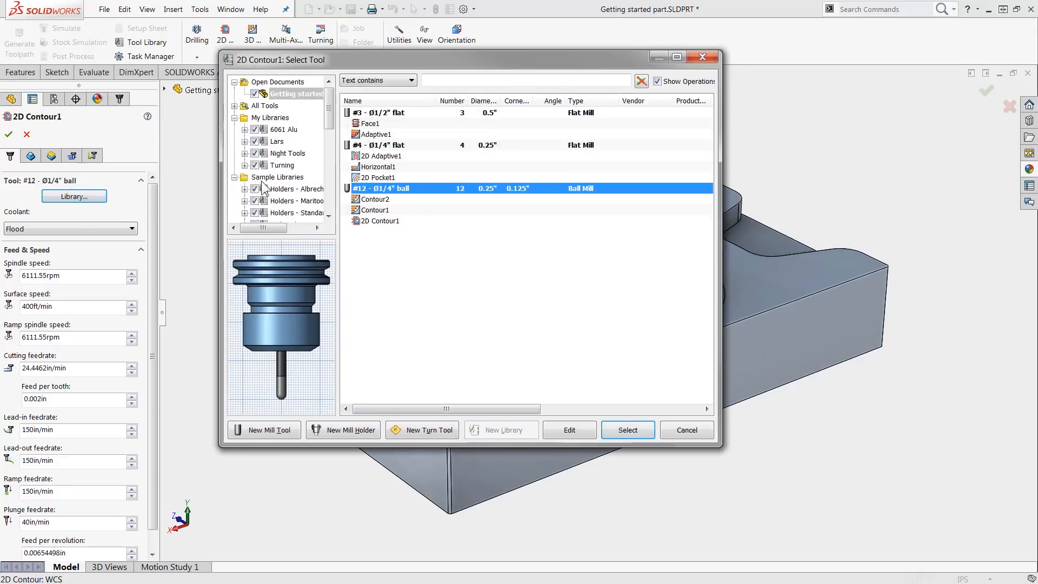
pyautogui.click(411, 113)
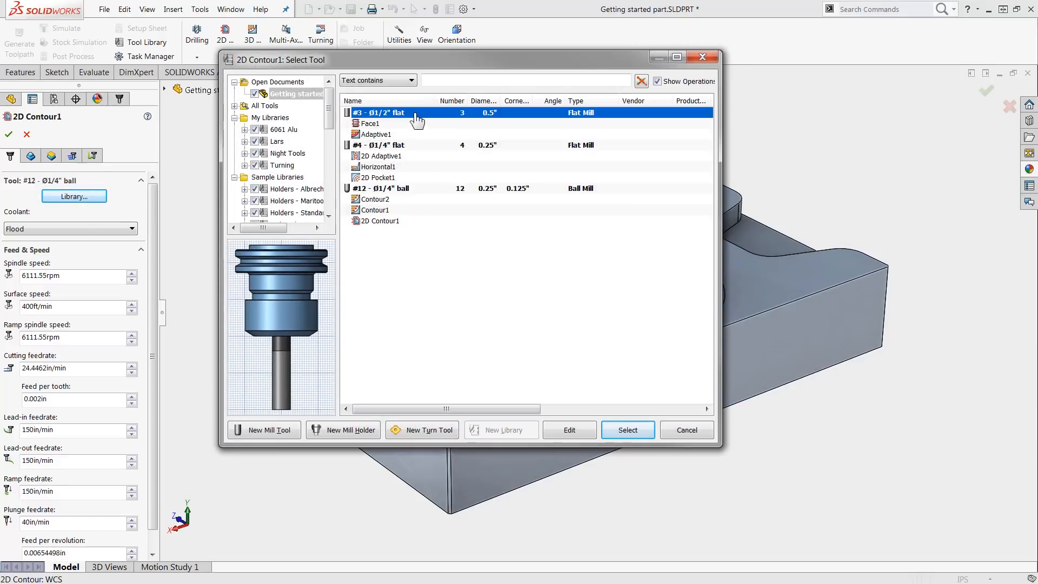
pyautogui.click(619, 427)
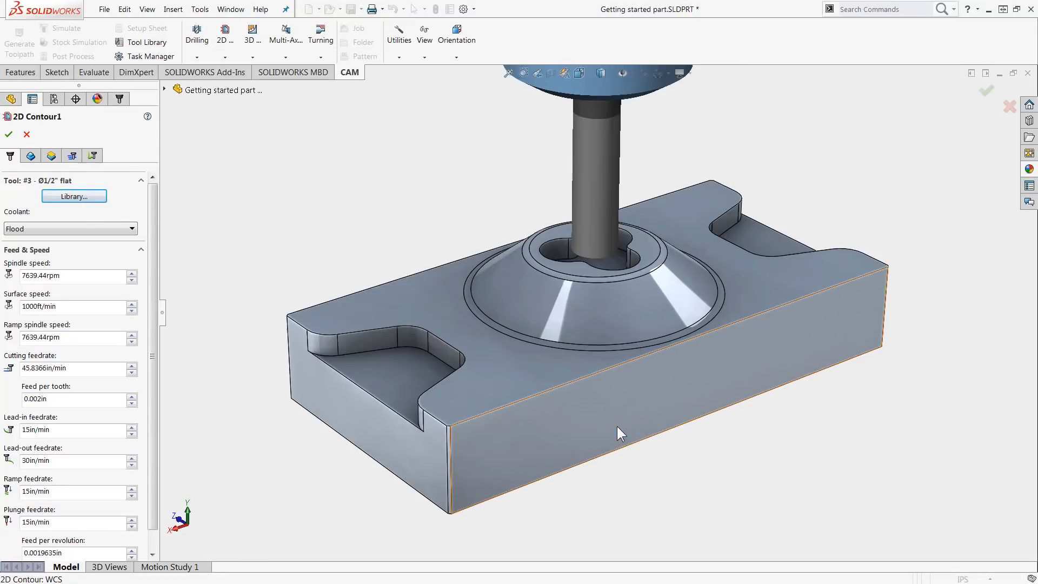
# Choose the part's bottom outer edge loop as the 2D contour, offset the bottom height 0.6 in from it, and generate the toolpath
pyautogui.click(31, 155)
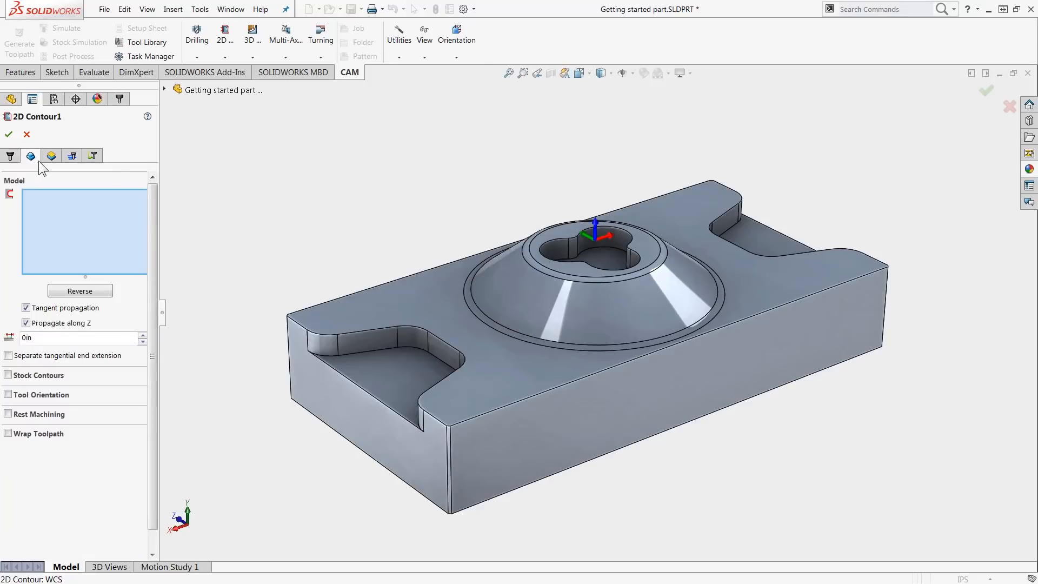
pyautogui.click(408, 486)
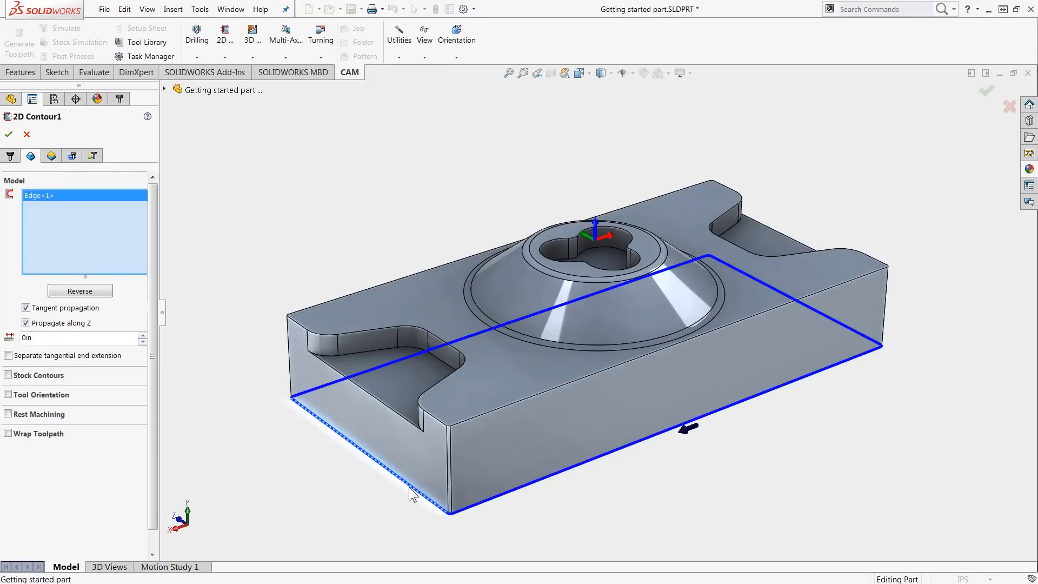
pyautogui.click(52, 157)
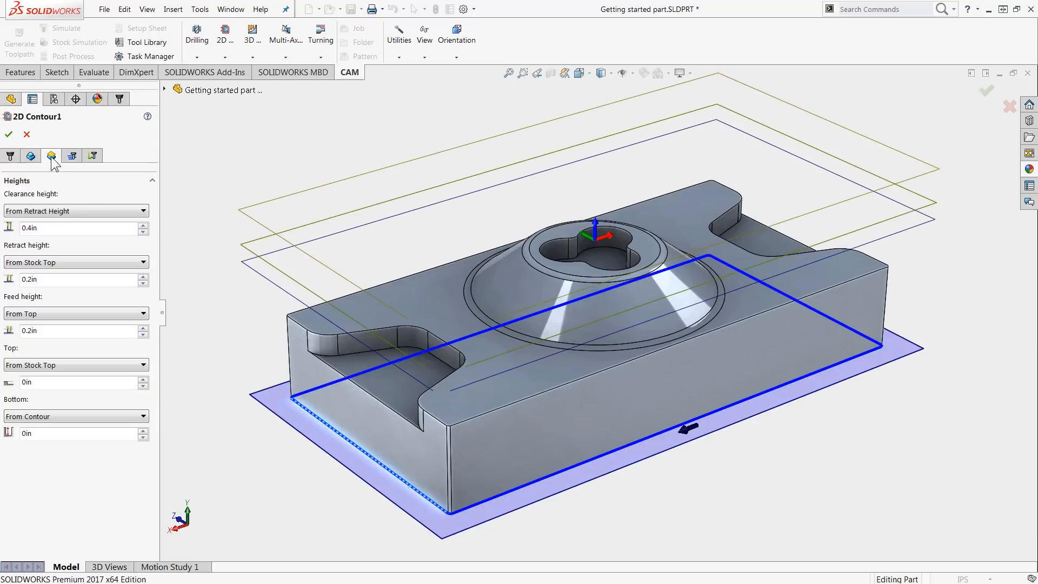
pyautogui.moveTo(62, 434); pyautogui.dragTo(18, 432)
pyautogui.write('0.6')
pyautogui.press('Return')
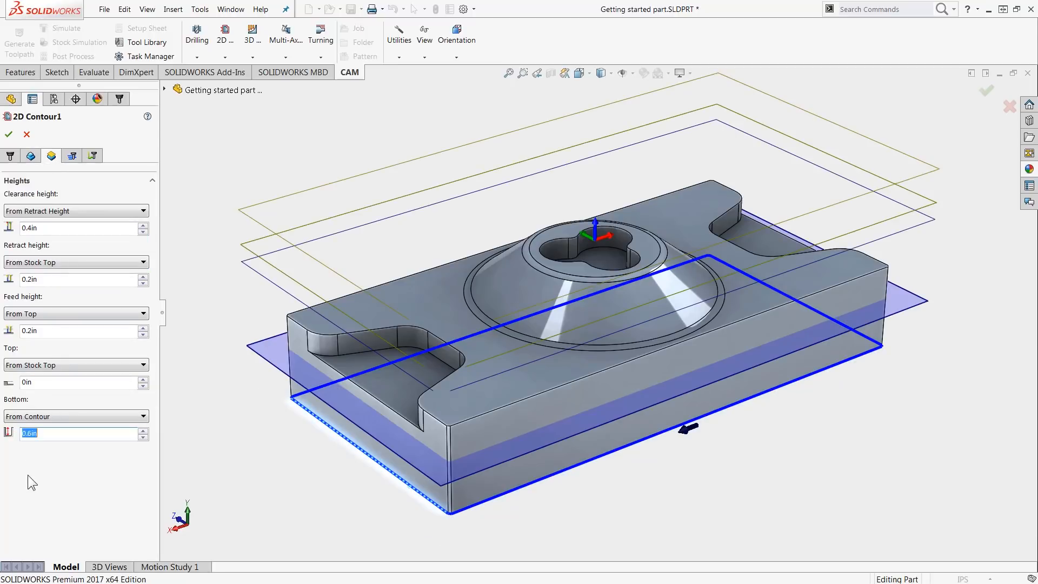
pyautogui.click(9, 134)
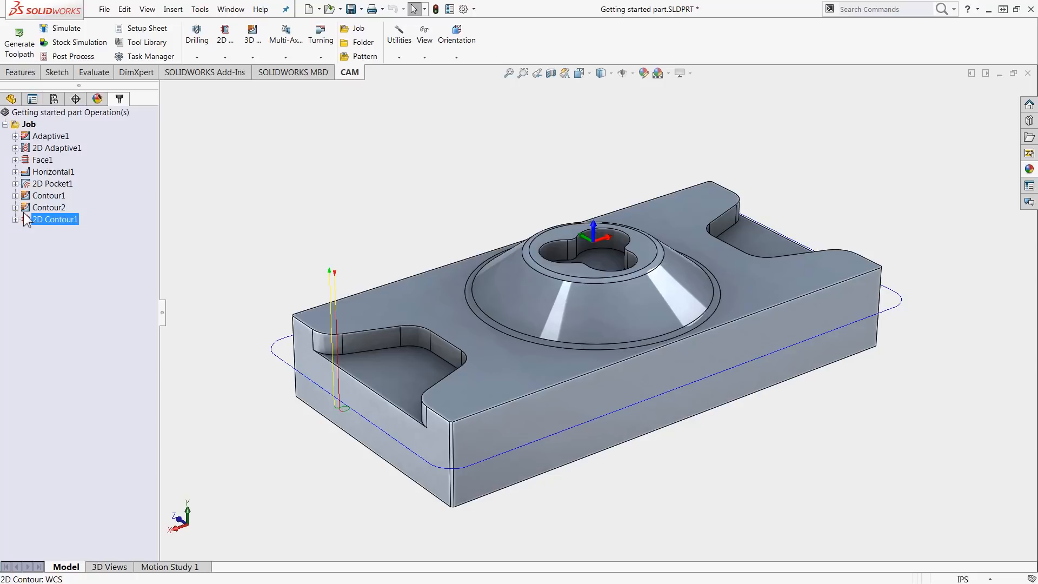
# Edit 2D Contour1 to use the part's leftmost vertical corner edge as its entry position, and regenerate the toolpath
pyautogui.rightClick(47, 219)
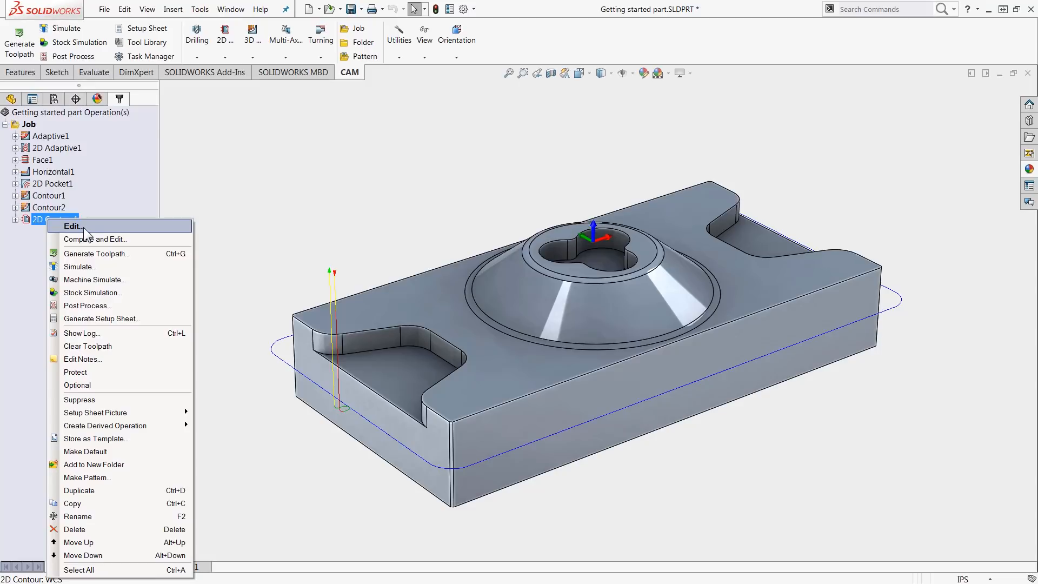
pyautogui.click(83, 227)
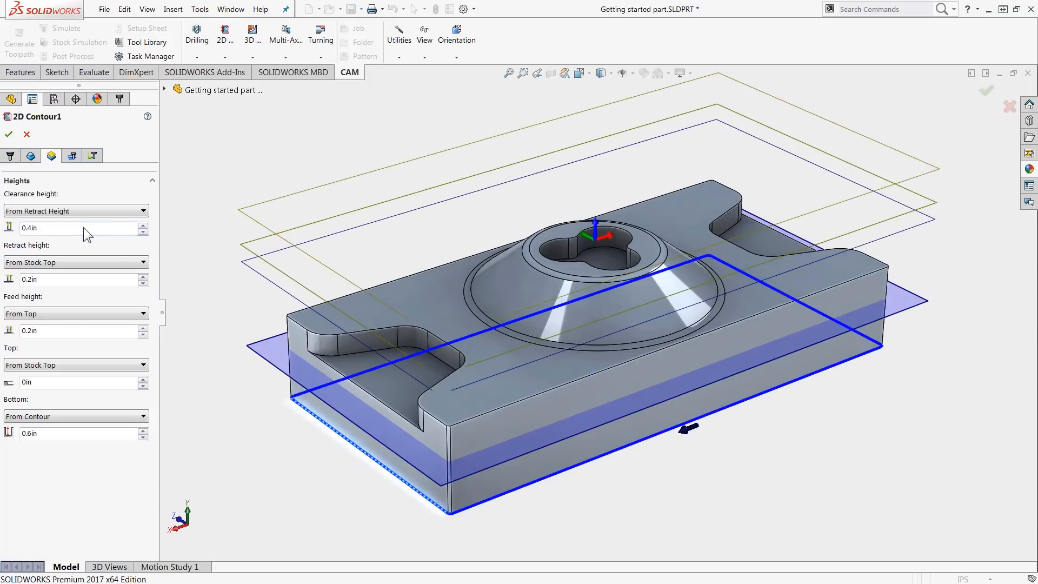
pyautogui.click(92, 158)
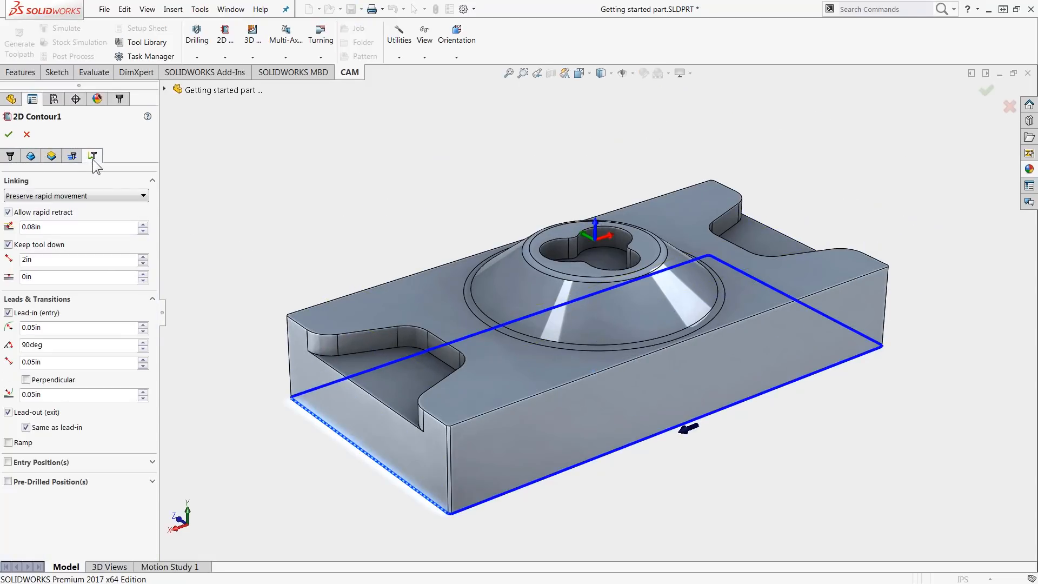
pyautogui.click(8, 462)
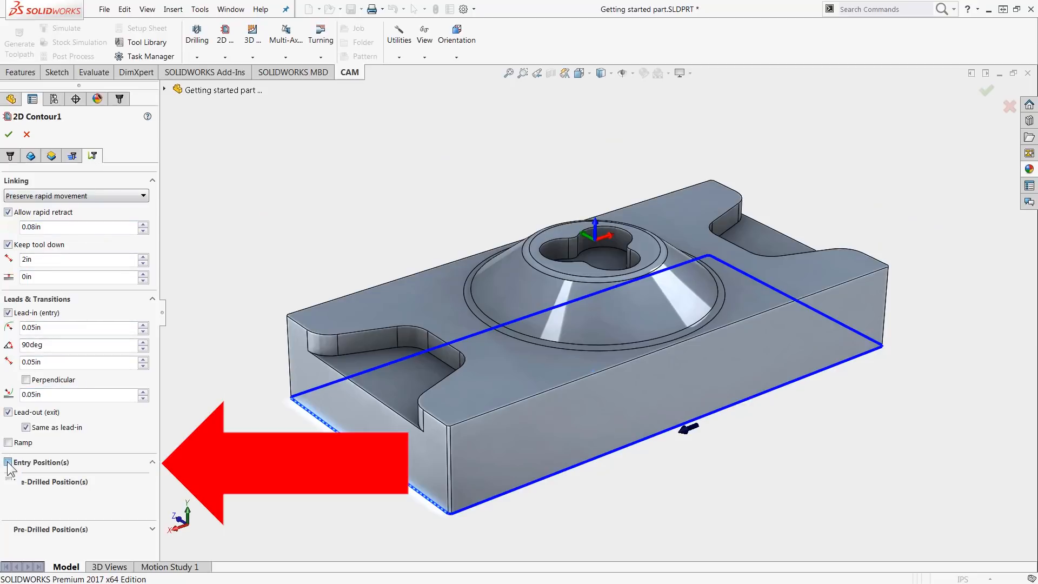
pyautogui.click(290, 369)
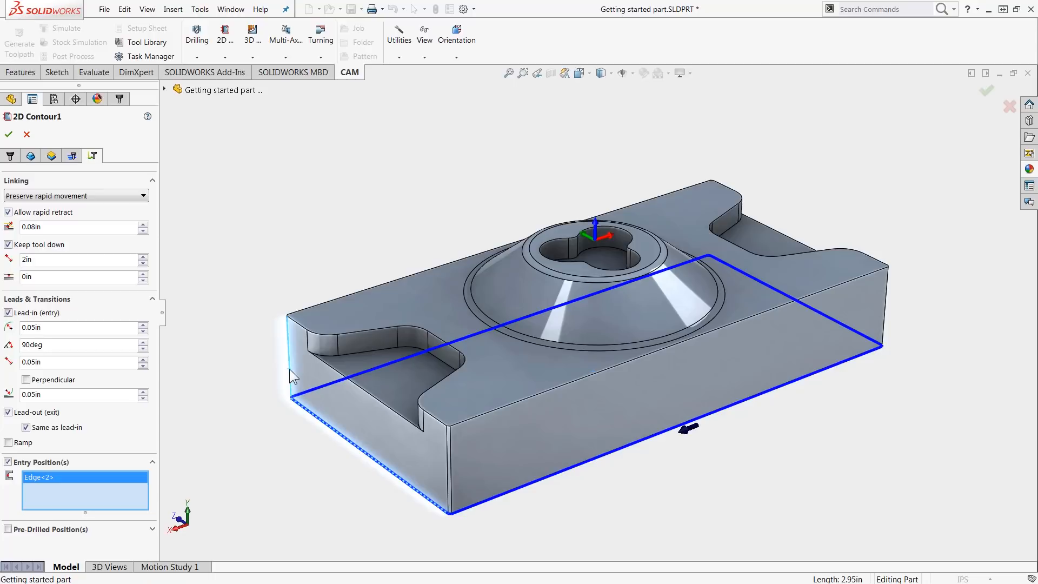
pyautogui.click(8, 135)
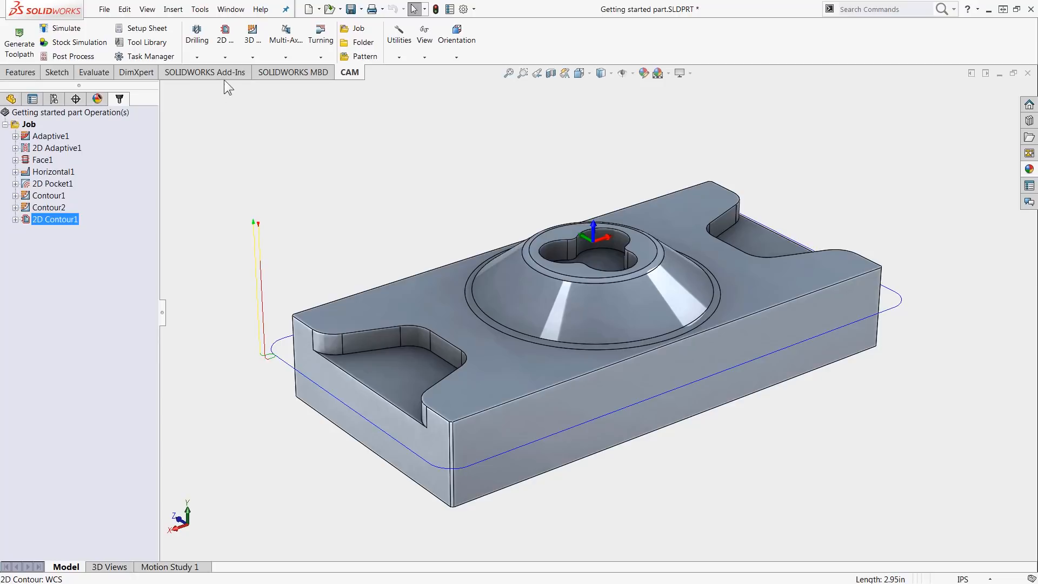
# Start a 2D Chamfer operation and assign it the #19 Ø1/2" 45° chamfer mill from the Tutorial (Inch) library
pyautogui.click(225, 56)
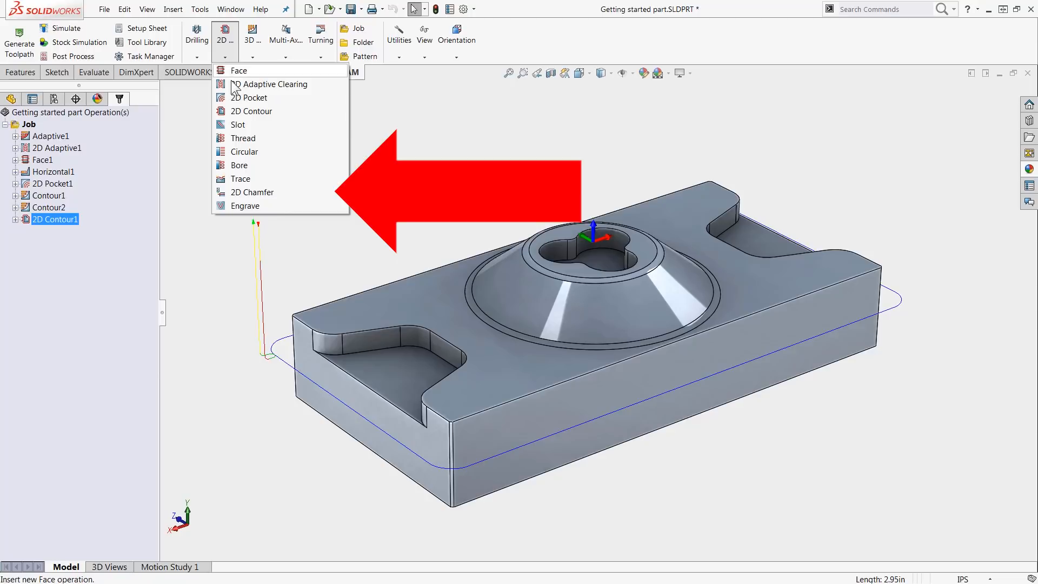
pyautogui.click(294, 195)
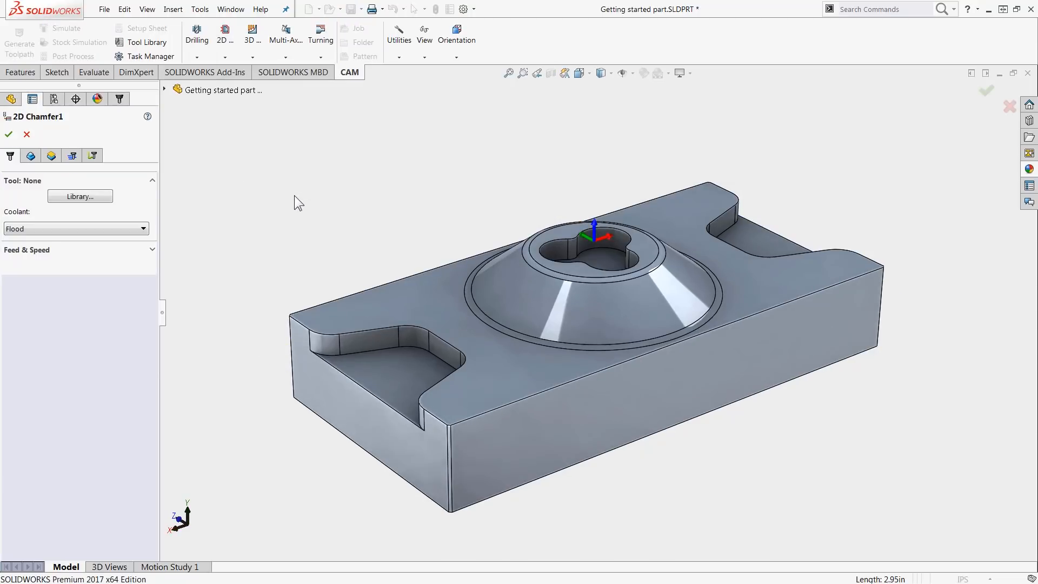
pyautogui.click(97, 196)
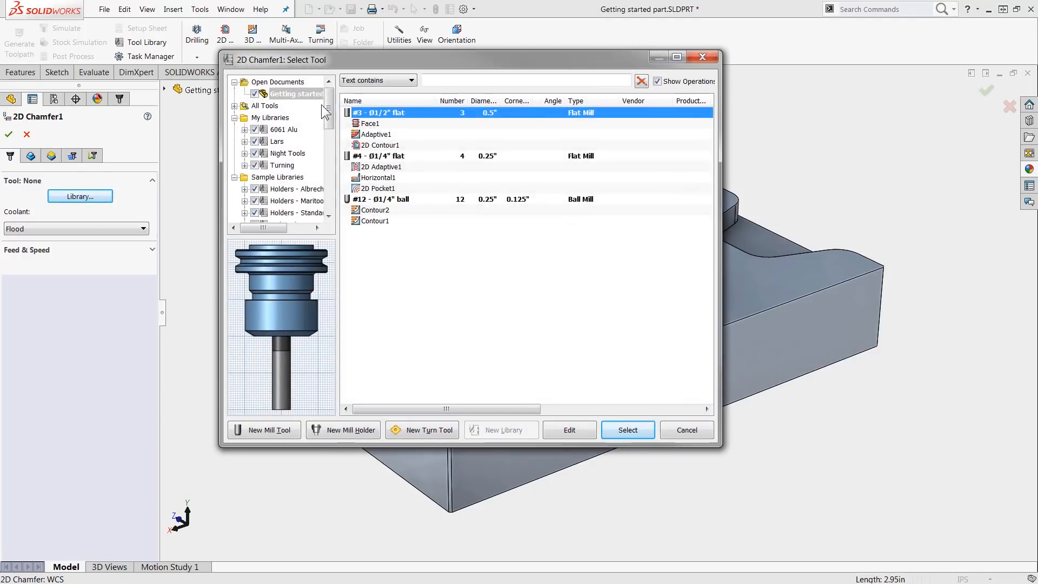
pyautogui.moveTo(329, 99); pyautogui.dragTo(329, 197)
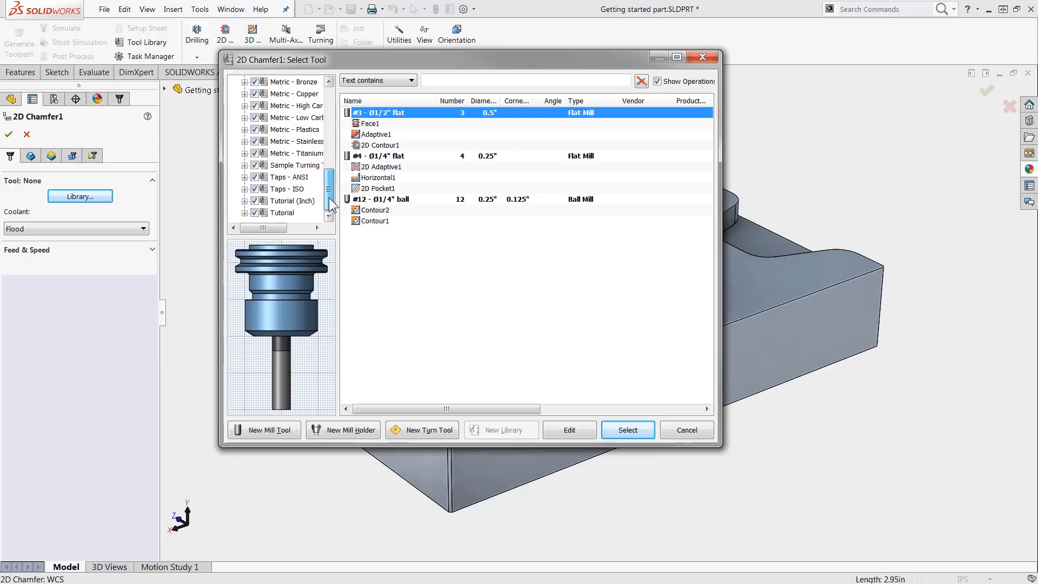
pyautogui.click(292, 200)
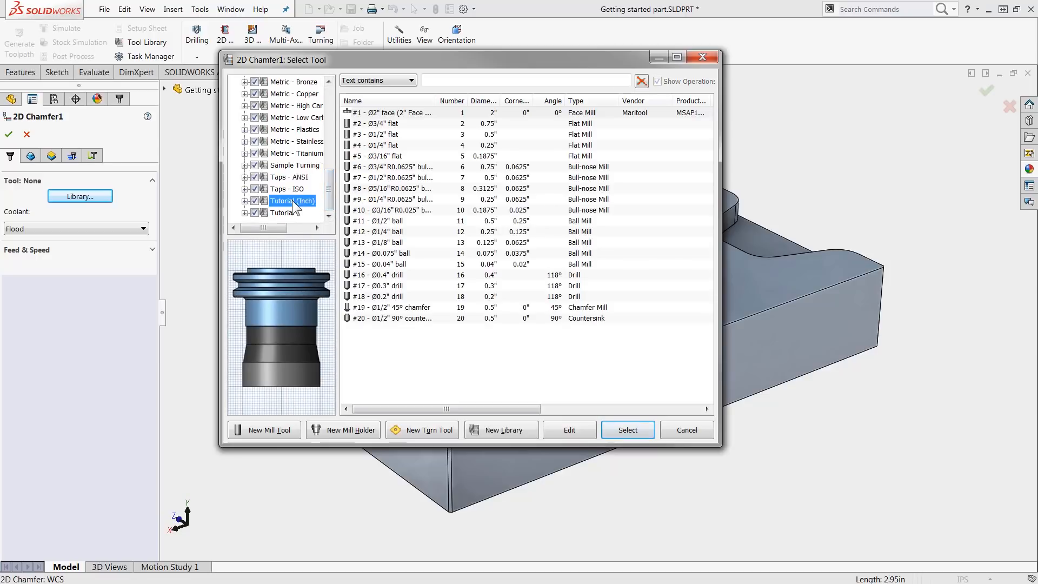
pyautogui.click(412, 307)
pyautogui.click(628, 428)
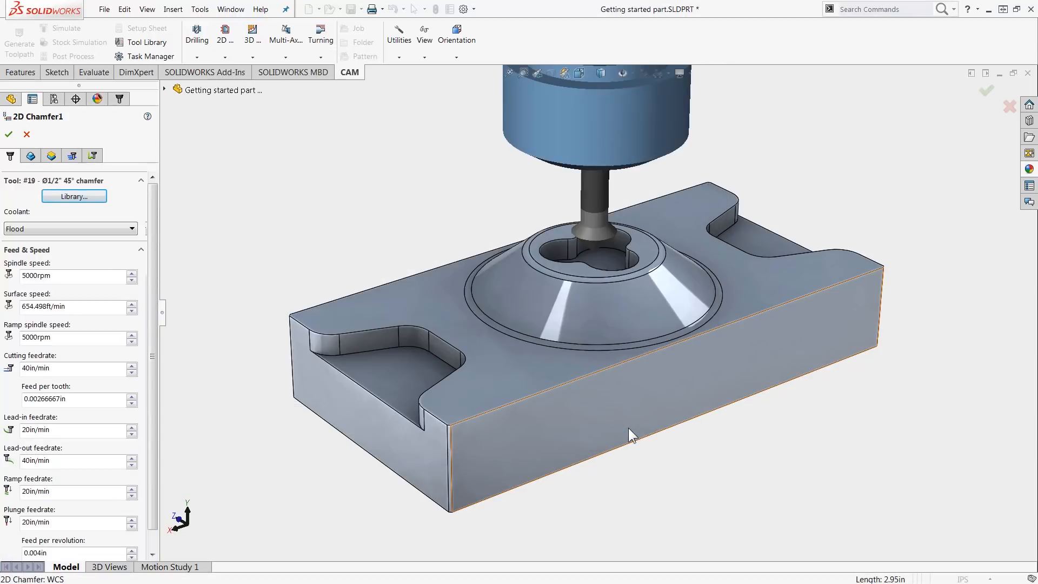
# Choose the top face's outer edge loop, both open end pocket floor outlines and the central pocket's upper rim as chamfer geometry
pyautogui.click(31, 157)
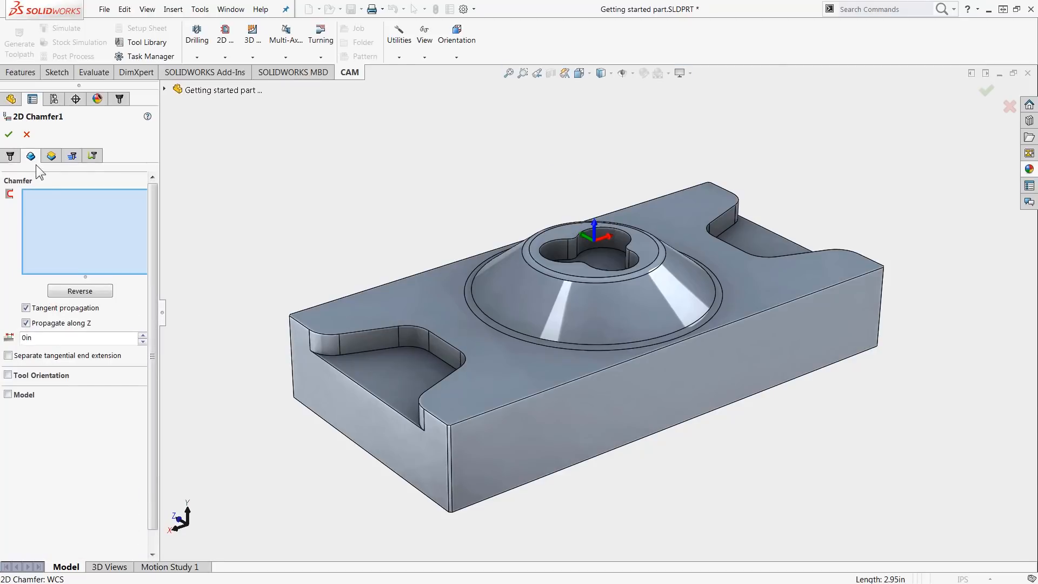
pyautogui.click(320, 305)
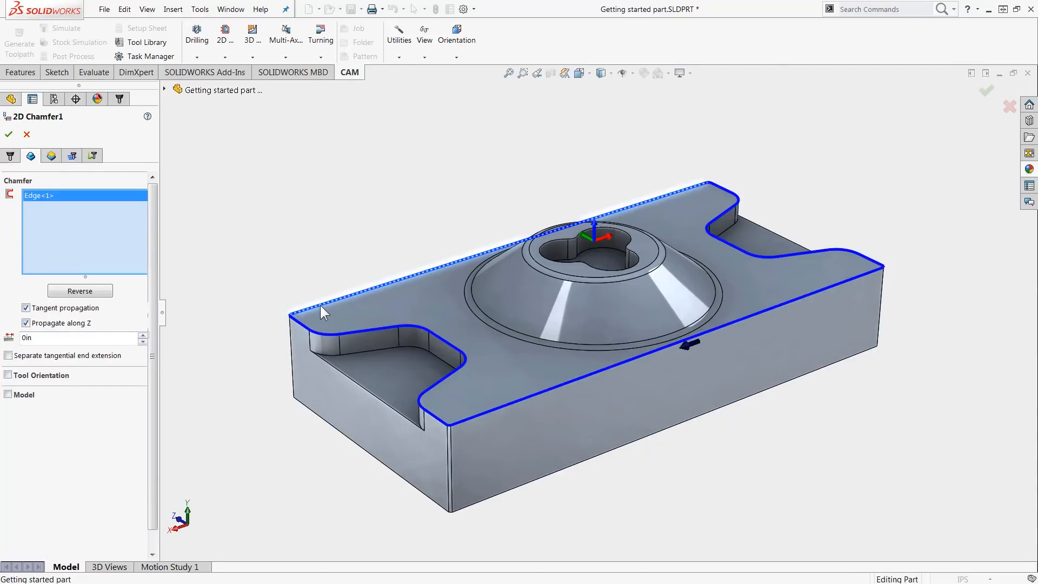
pyautogui.click(403, 414)
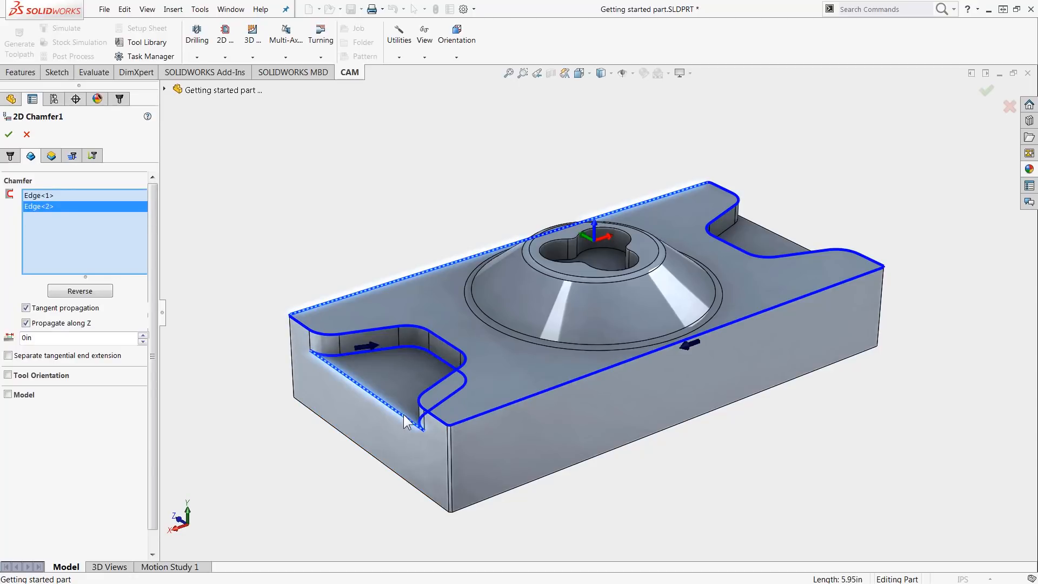
pyautogui.click(756, 225)
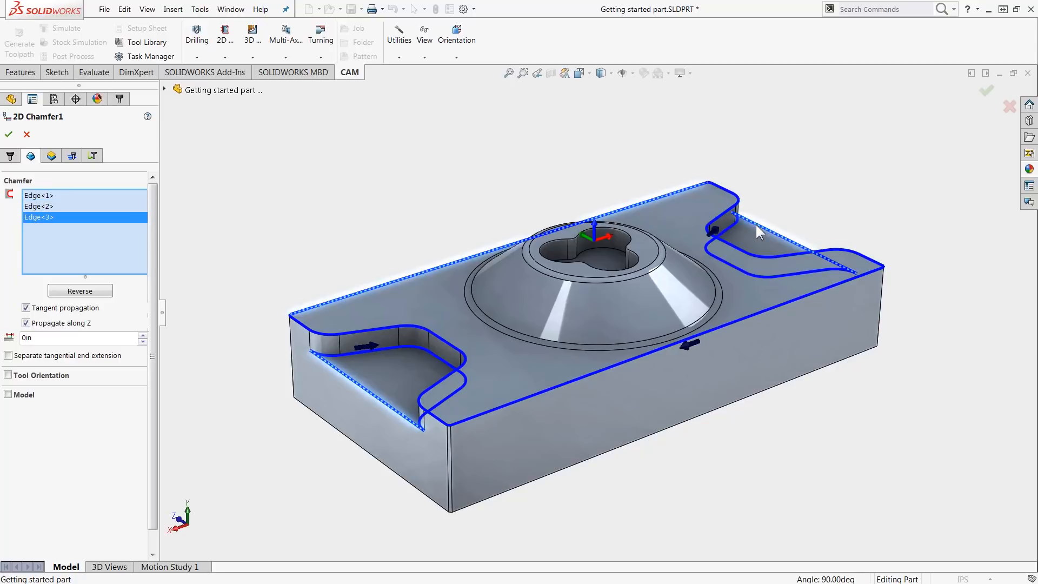
pyautogui.click(632, 251)
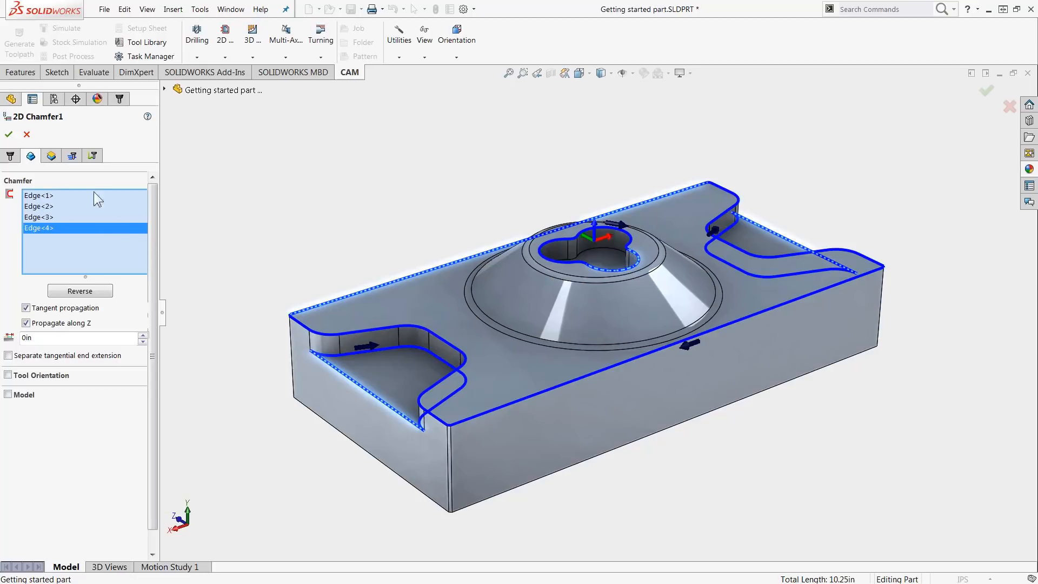
# Set the chamfer width to 0.02 in and generate the 2D Chamfer toolpath
pyautogui.click(71, 158)
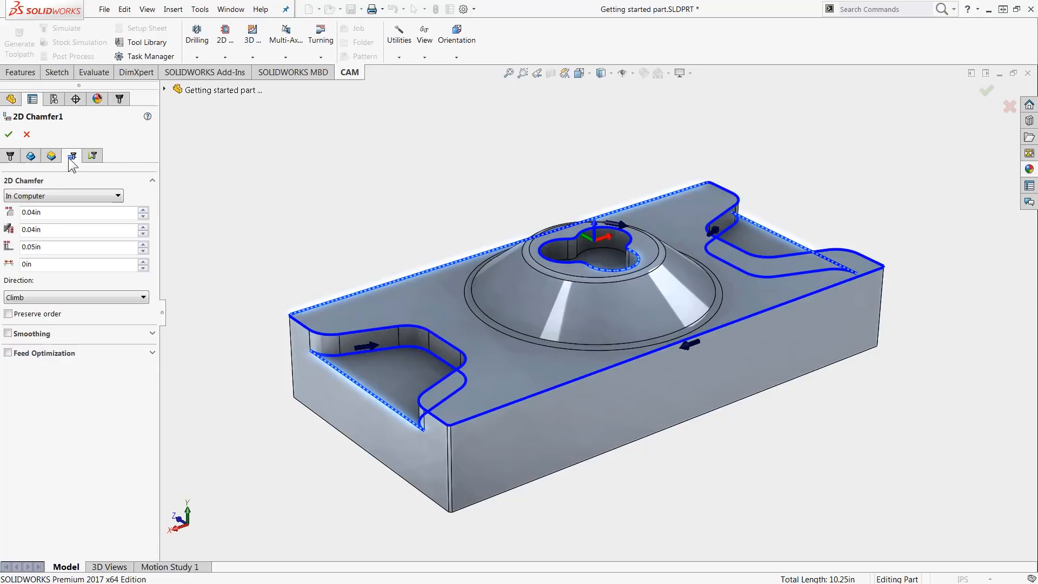
pyautogui.click(35, 212)
pyautogui.write('.02')
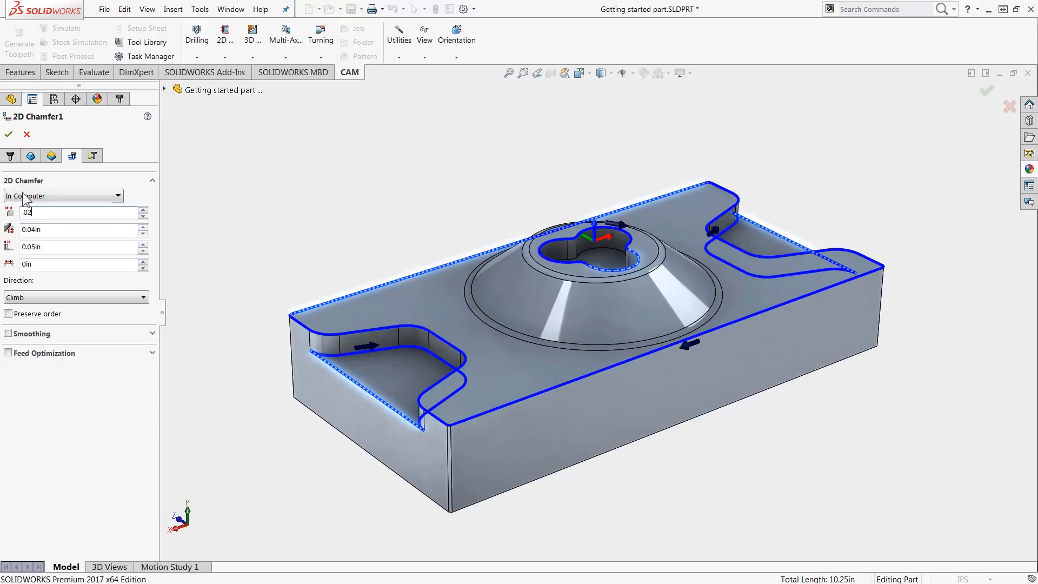
pyautogui.click(9, 136)
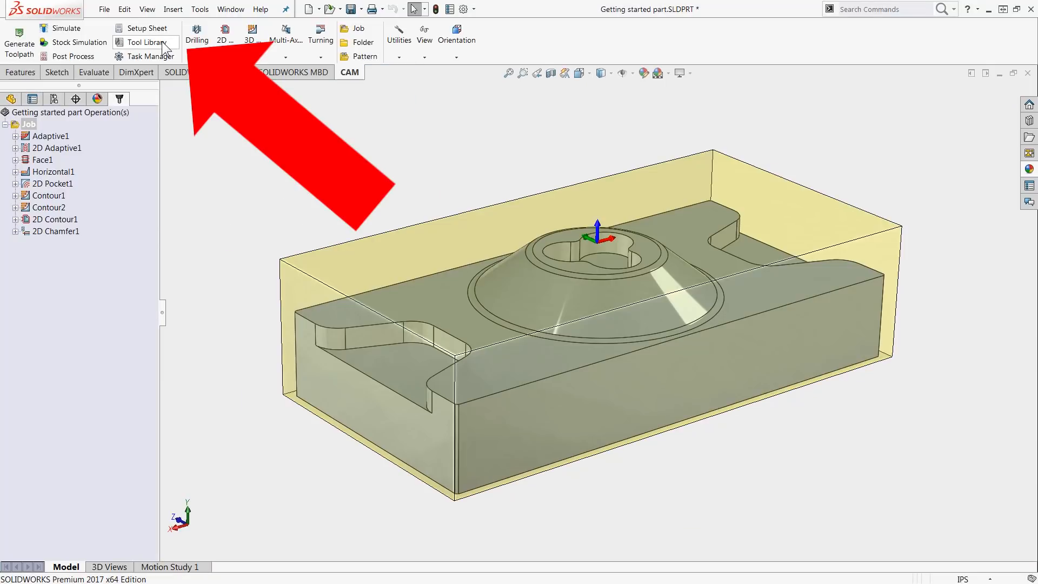
# Renumber the document's tools in the tool library, starting at 1 with an increment of 1, and accept the changes
pyautogui.click(163, 46)
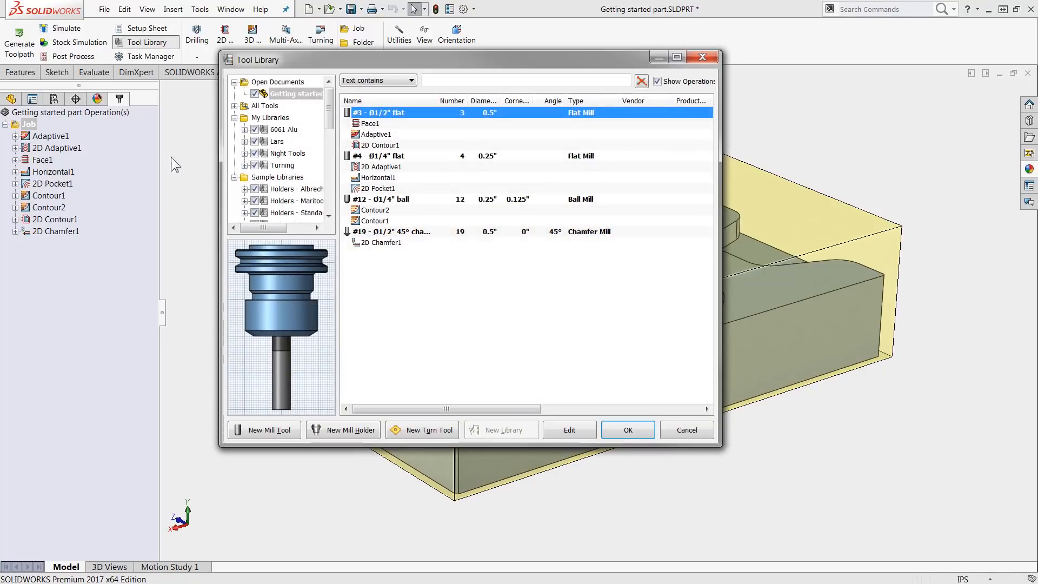
pyautogui.rightClick(426, 277)
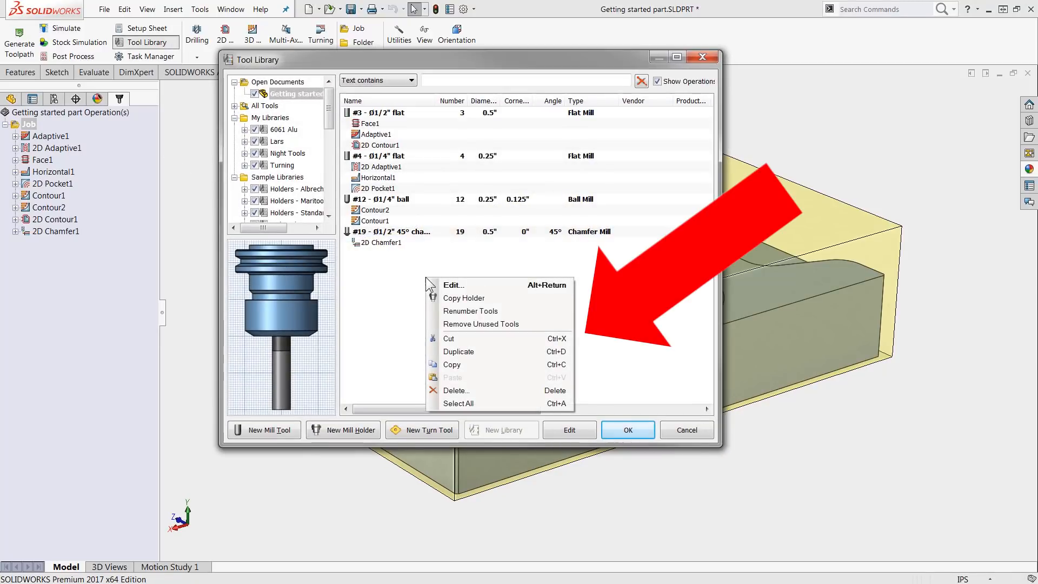
pyautogui.click(454, 312)
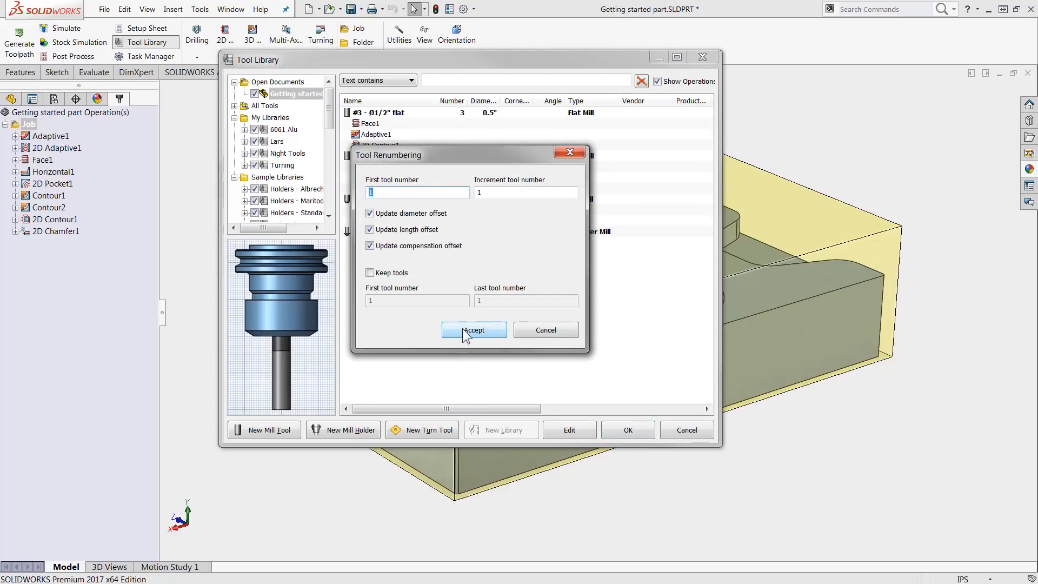
pyautogui.click(462, 328)
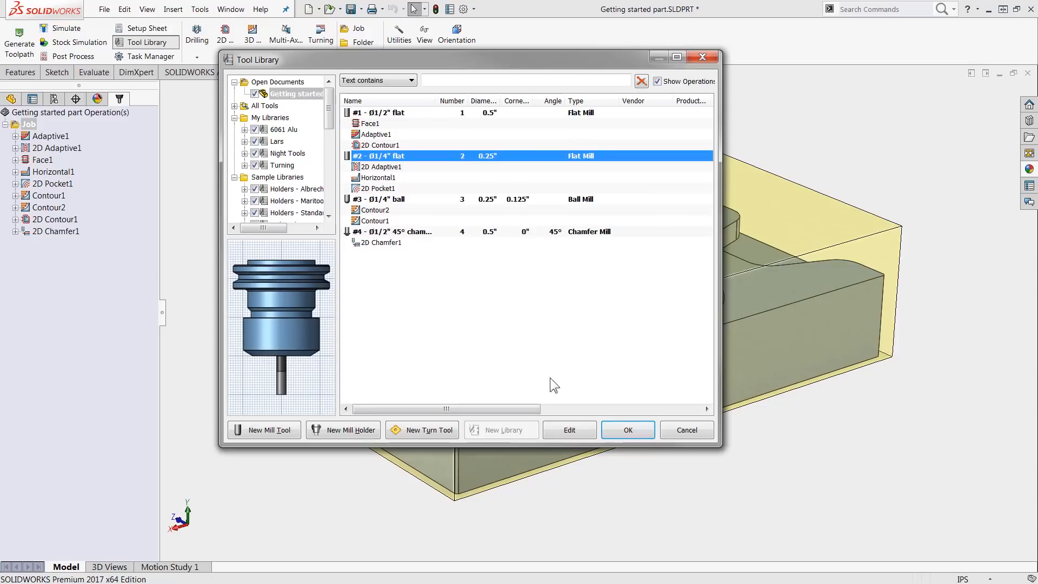
pyautogui.click(629, 429)
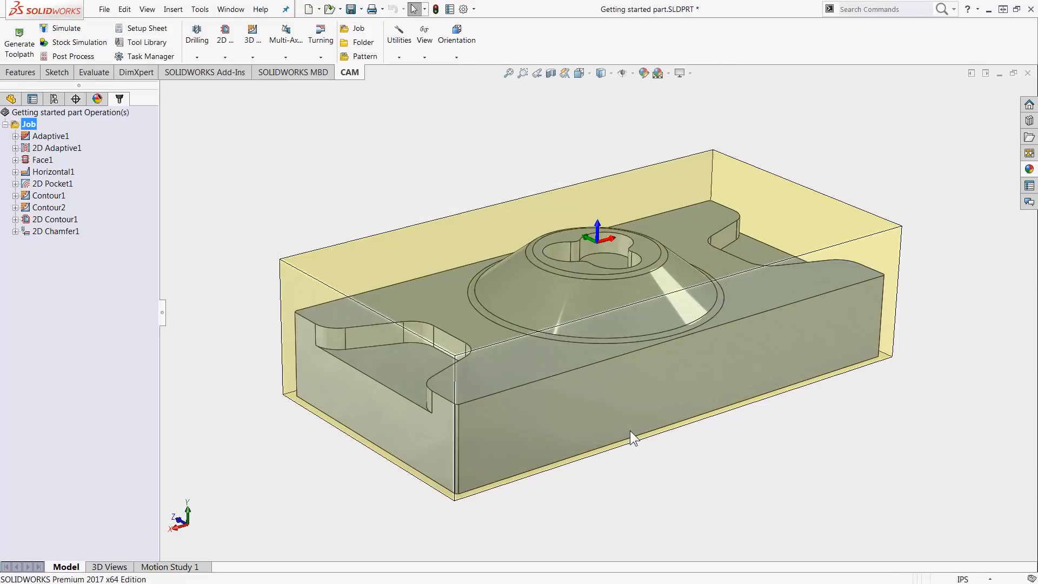
# Generate the job's setup sheet with the Documents folder as destination, and review its totals and operation list
pyautogui.click(151, 31)
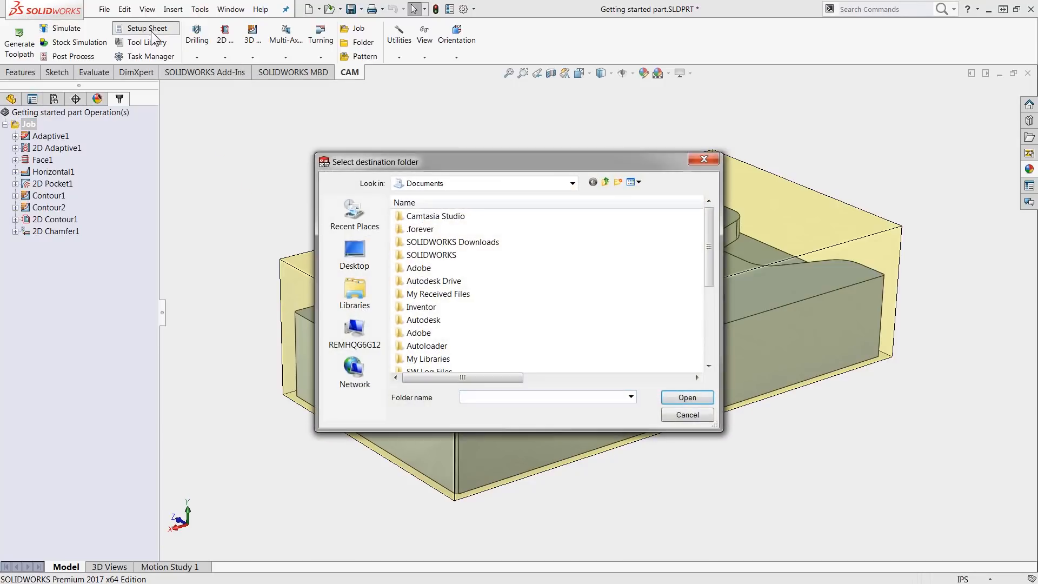
pyautogui.click(687, 398)
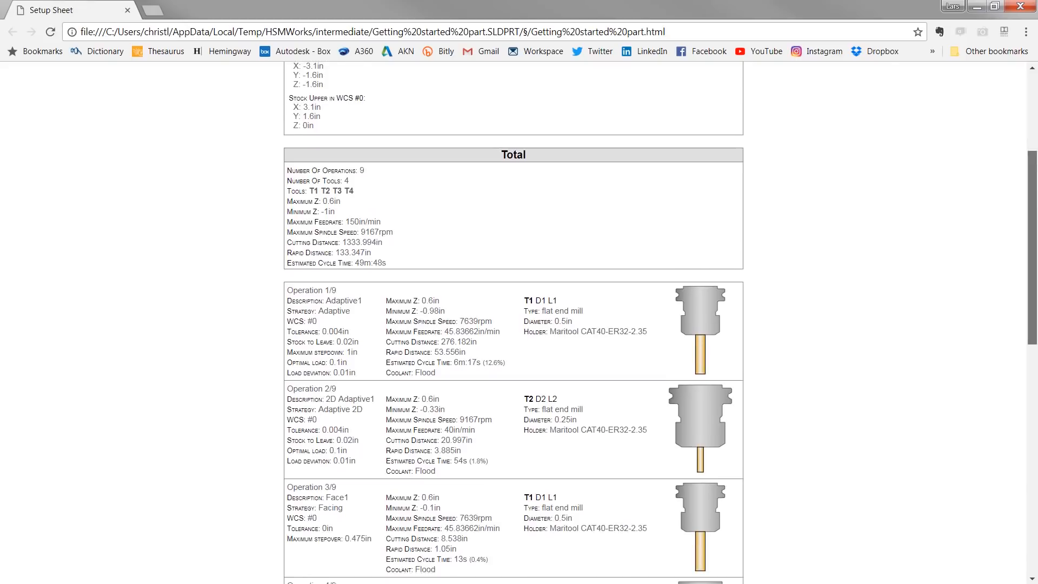
pyautogui.moveTo(1036, 173); pyautogui.dragTo(1037, 428)
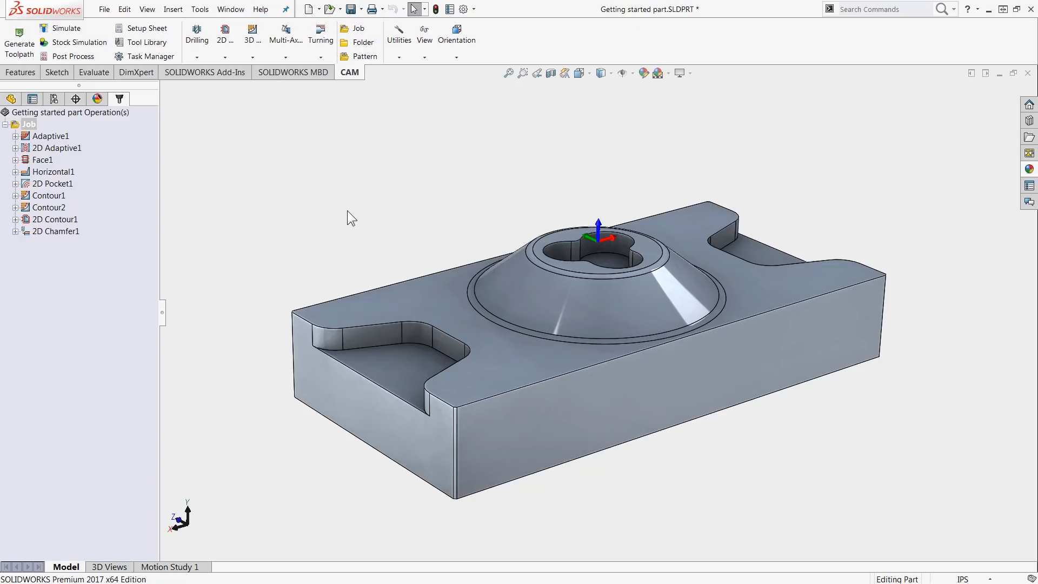
# Post process the job with the haas.cps - Generic HAAS configuration and save the NC program as 1000.nc
pyautogui.click(54, 57)
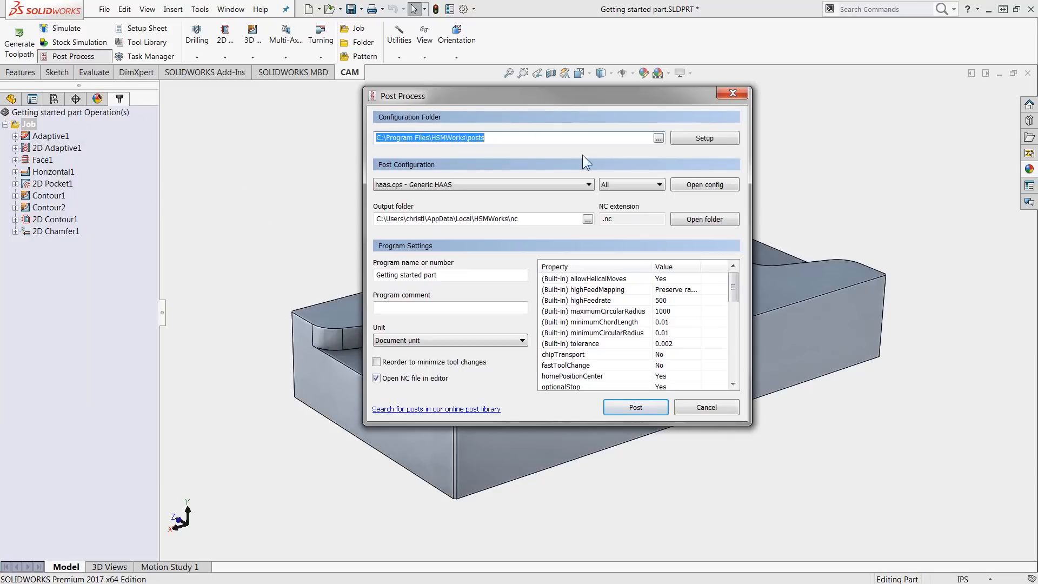
pyautogui.click(588, 185)
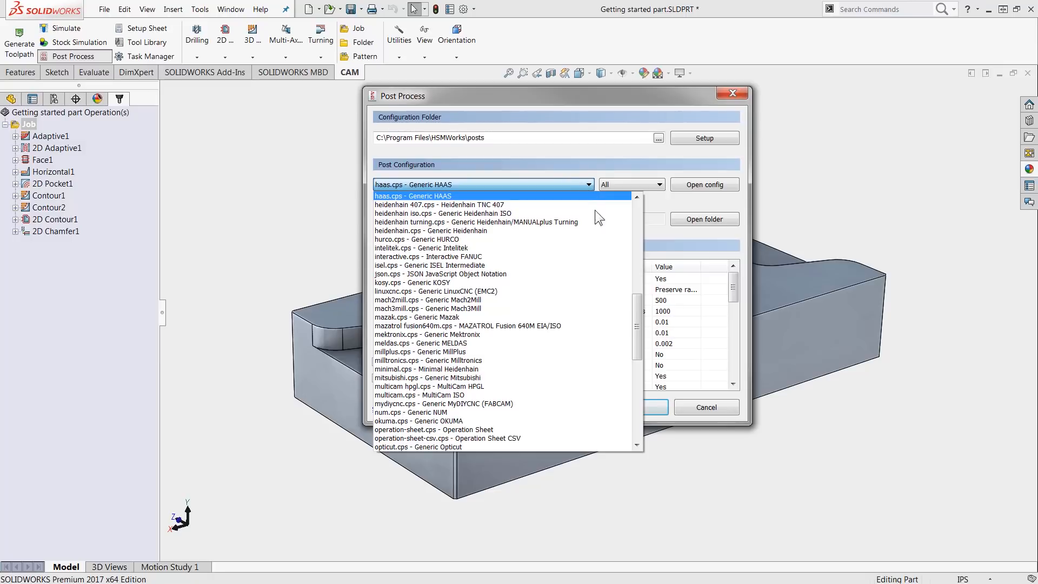
pyautogui.moveTo(641, 319)
pyautogui.mouseDown()
pyautogui.moveTo(642, 223)
pyautogui.moveTo(642, 316)
pyautogui.mouseUp()
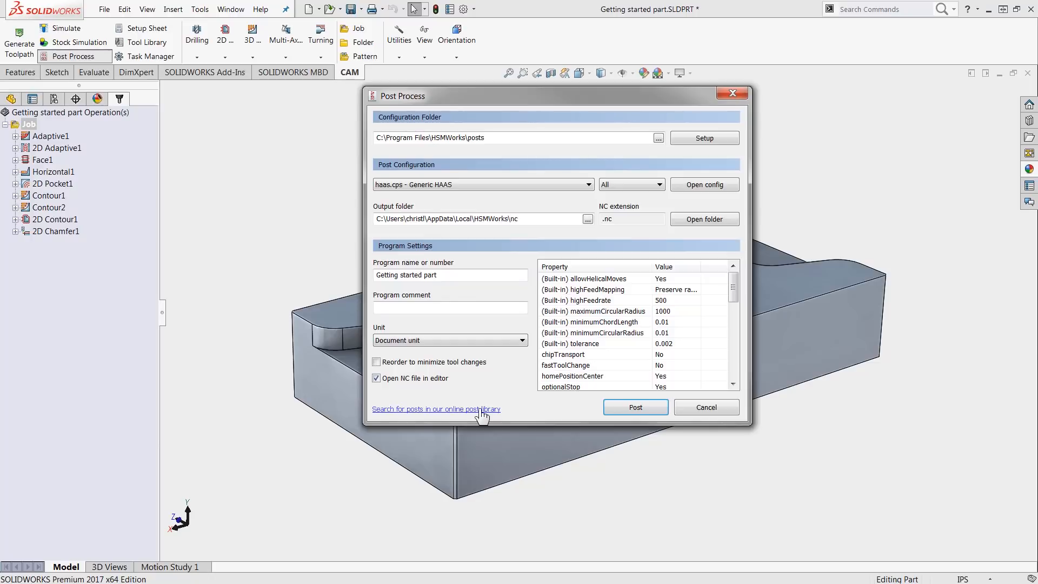
pyautogui.click(622, 410)
pyautogui.click(710, 419)
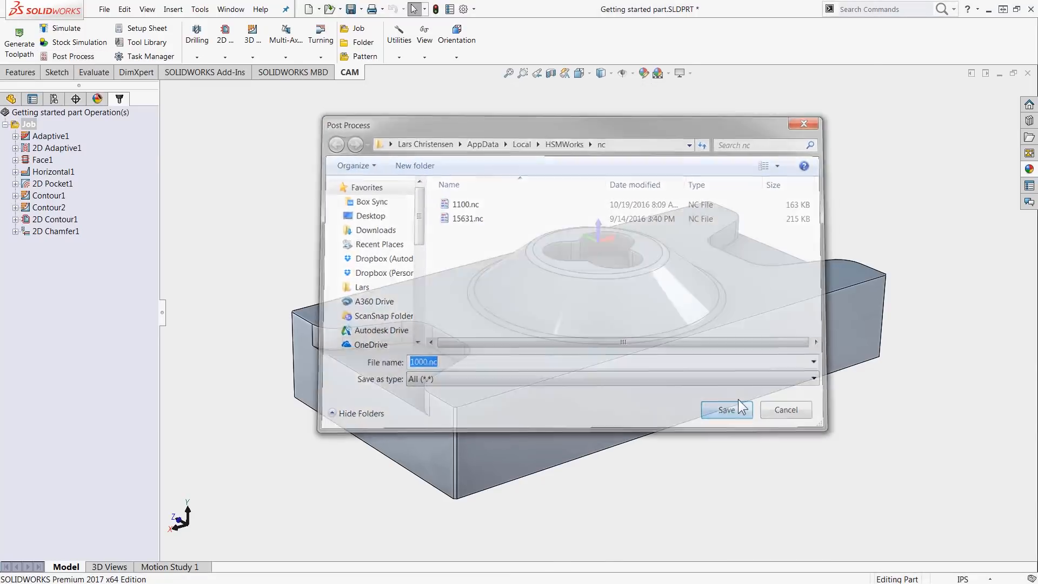